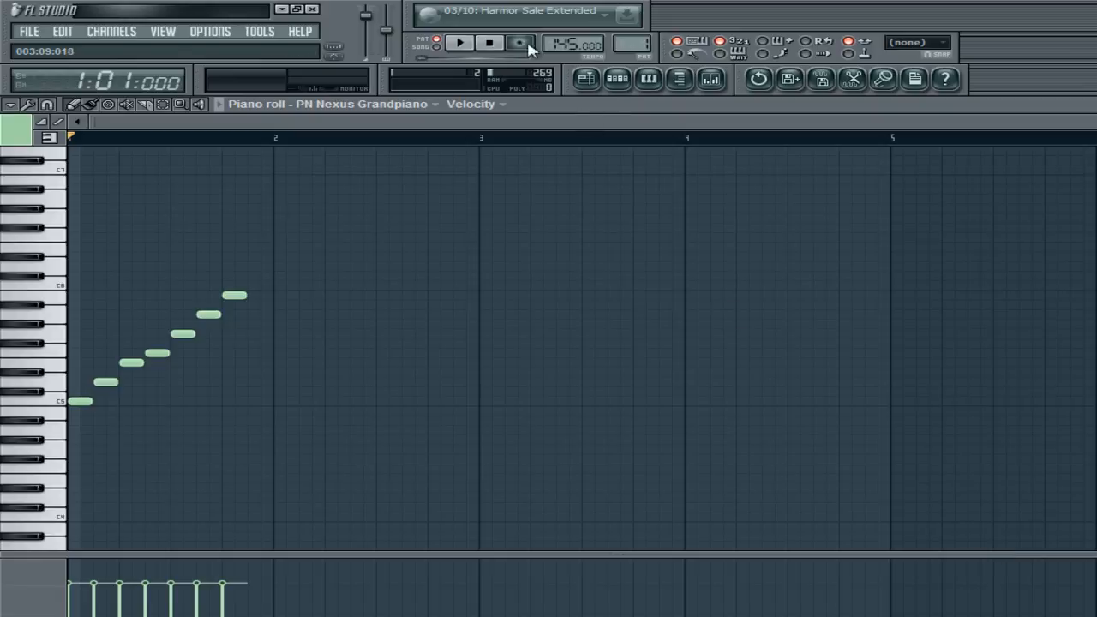
- Play the piano scale at 85 BPM, stop playback, and restore the tempo to 145 BPM
{"action": "left_click_drag", "start_coordinate": [567, 43], "coordinate": [572, 226]}
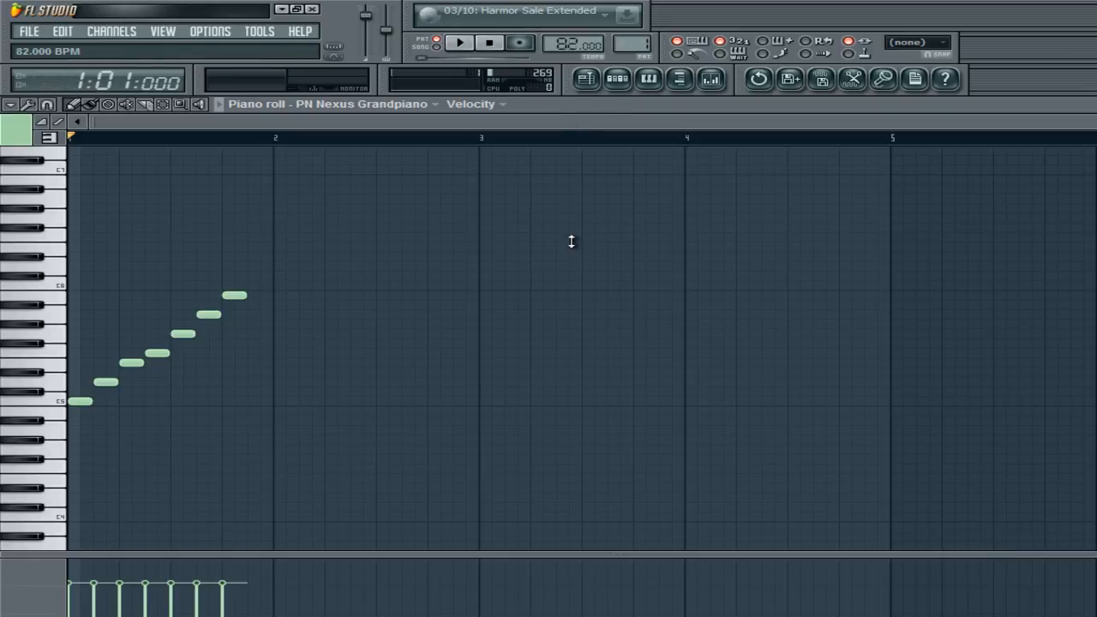
{"action": "left_click", "coordinate": [462, 42]}
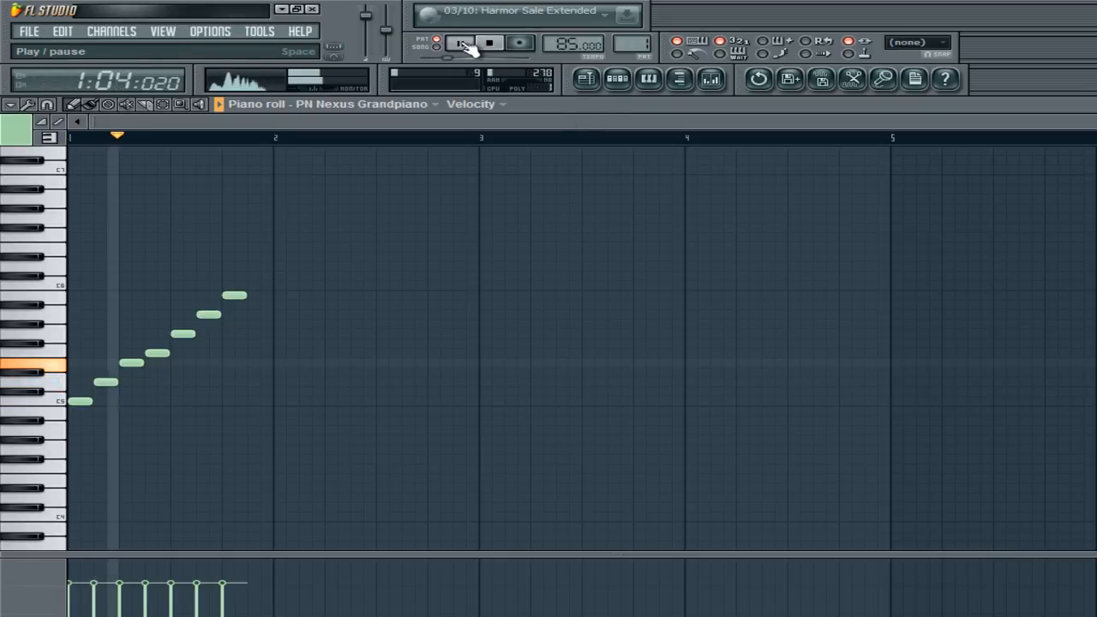
{"action": "left_click", "coordinate": [490, 44]}
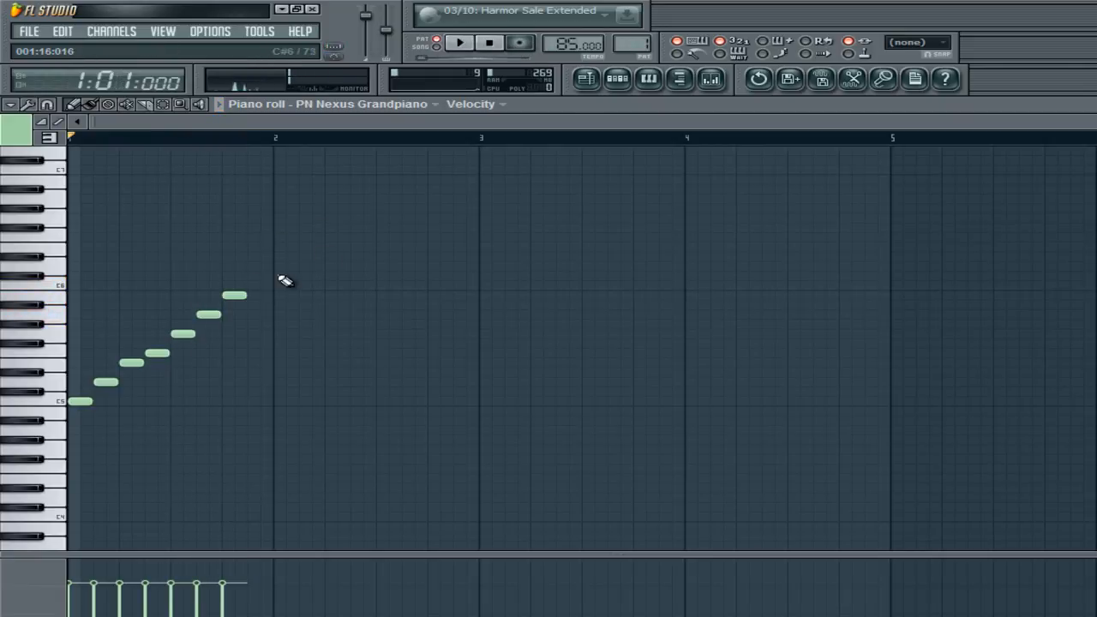
{"action": "left_click_drag", "start_coordinate": [573, 45], "coordinate": [574, 610]}
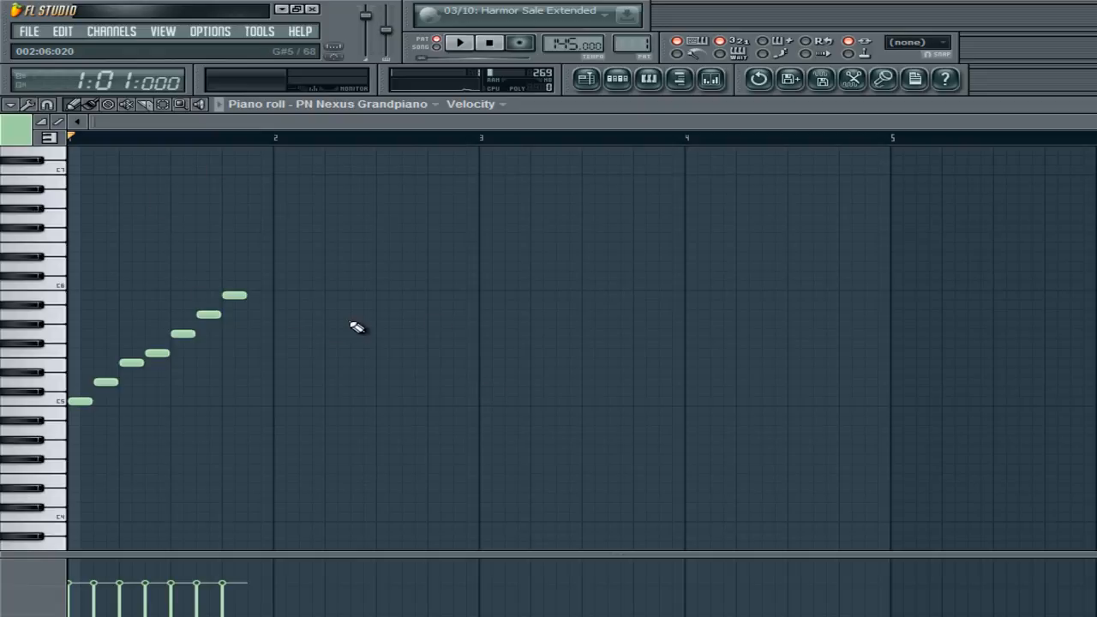
- Transpose all seven scale notes down ten semitones so the scale starts on D4, and play it
{"action": "left_click_drag", "start_coordinate": [328, 255], "coordinate": [85, 534]}
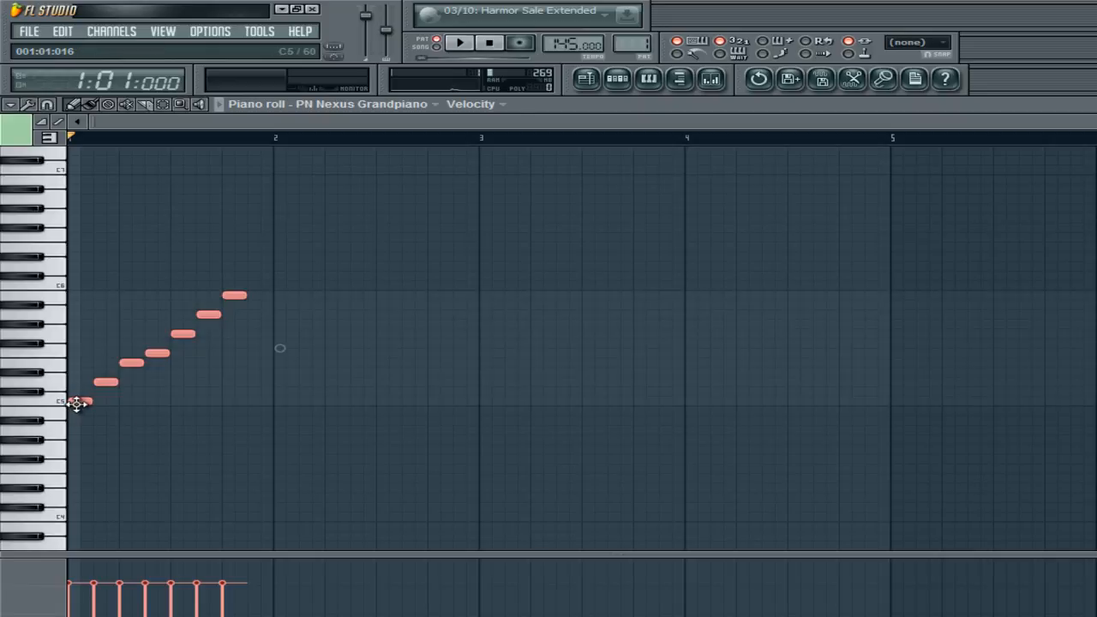
{"action": "left_click_drag", "start_coordinate": [81, 402], "coordinate": [60, 500]}
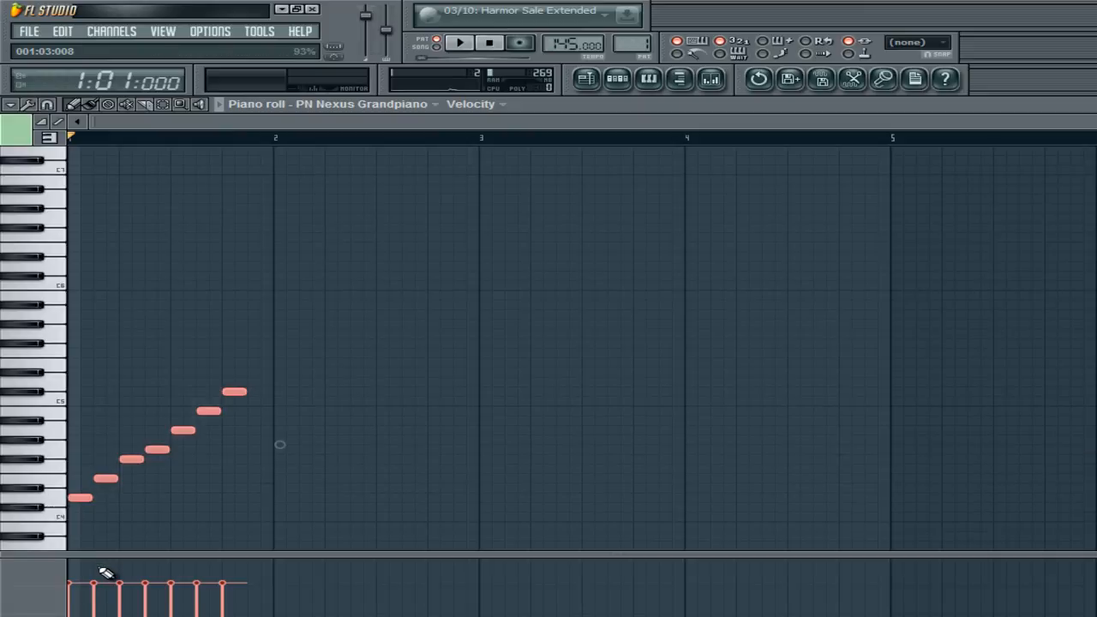
{"action": "key", "text": "ctrl+d"}
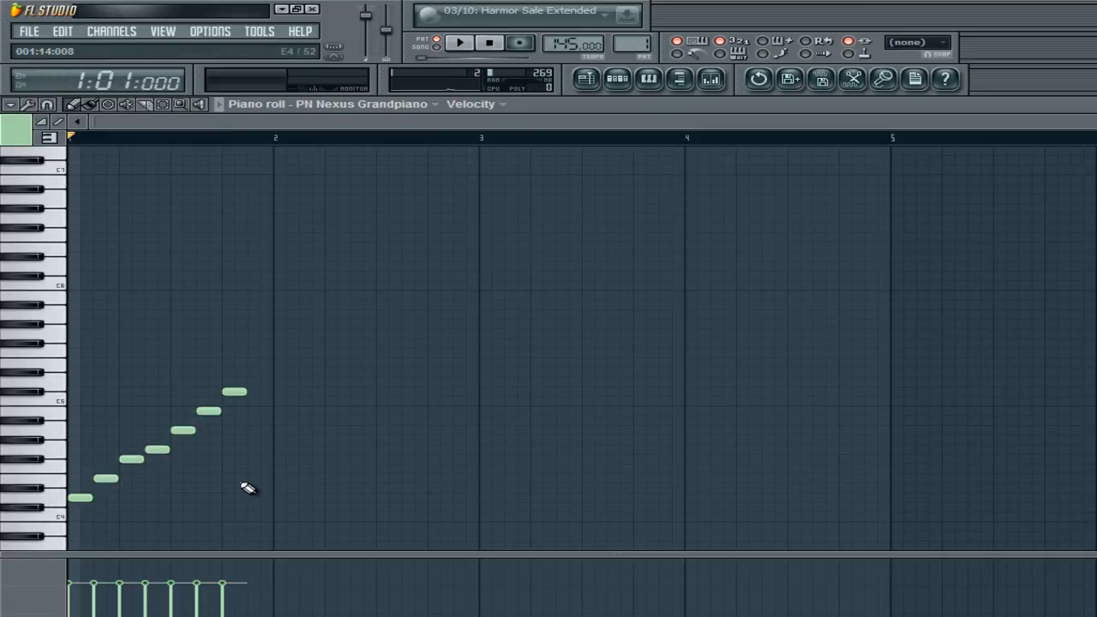
{"action": "key", "text": "space"}
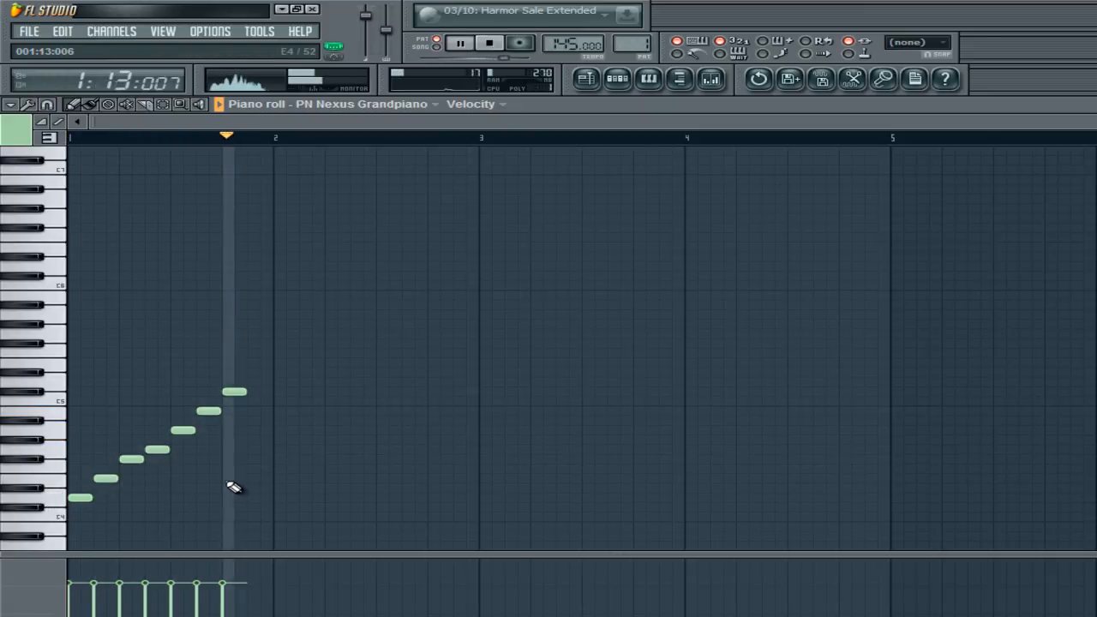
{"action": "key", "text": "space"}
- Move the whole scale back up so its first note is on C5, and deselect the notes
{"action": "key", "text": "ctrl+a"}
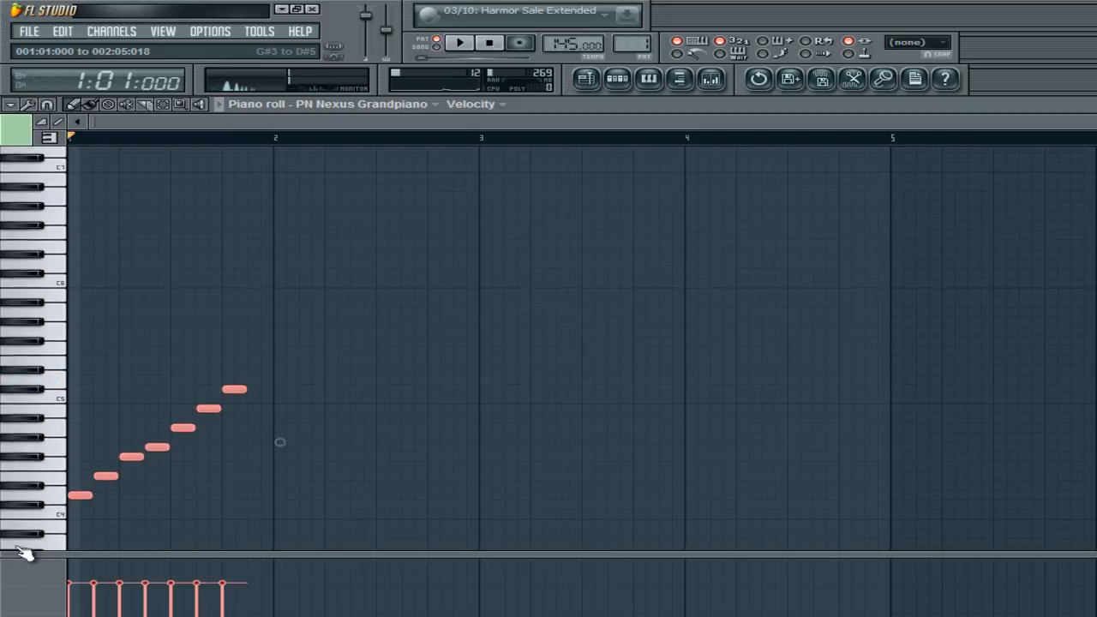
{"action": "left_click_drag", "start_coordinate": [75, 491], "coordinate": [37, 395]}
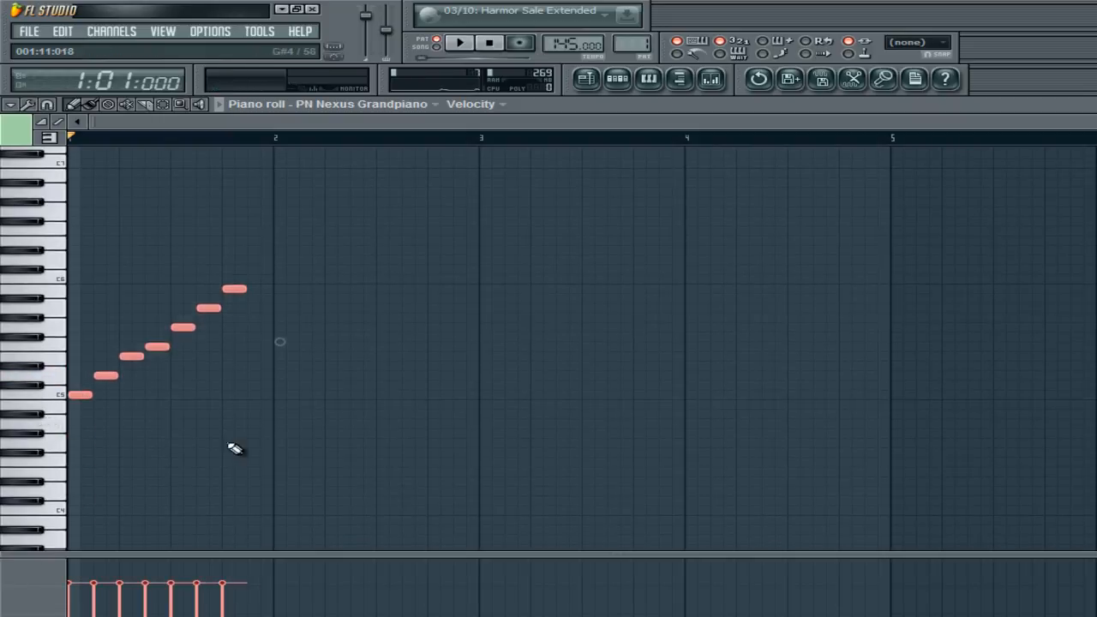
{"action": "left_click", "coordinate": [230, 444], "text": "ctrl"}
{"action": "scroll", "coordinate": [273, 458], "scroll_direction": "up", "scroll_amount": 3}
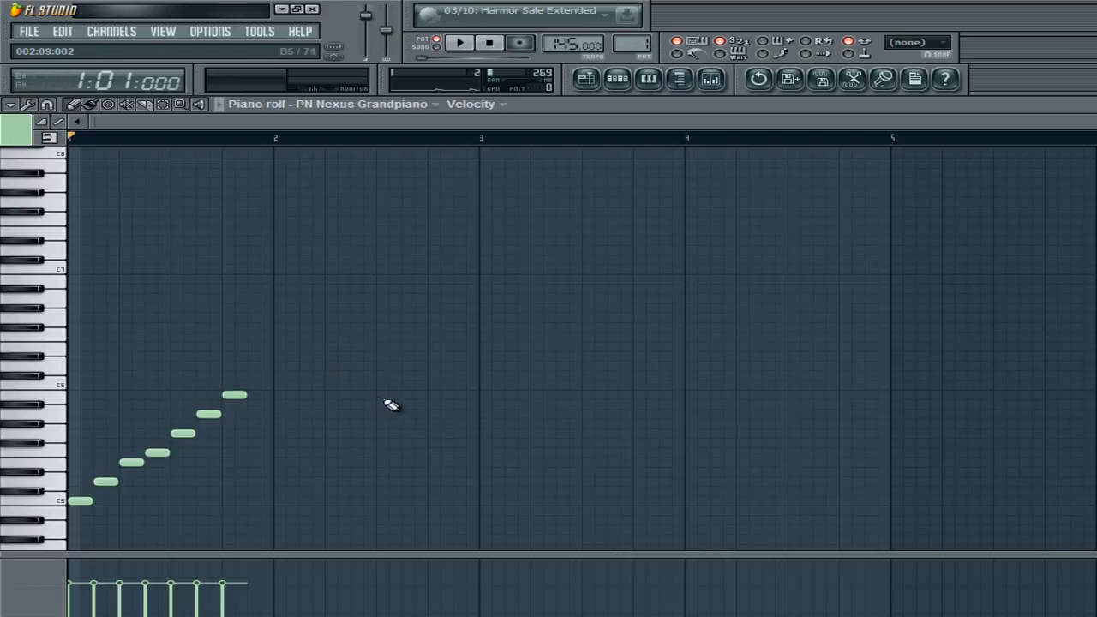
{"action": "scroll", "coordinate": [396, 410], "scroll_direction": "down", "scroll_amount": 2}
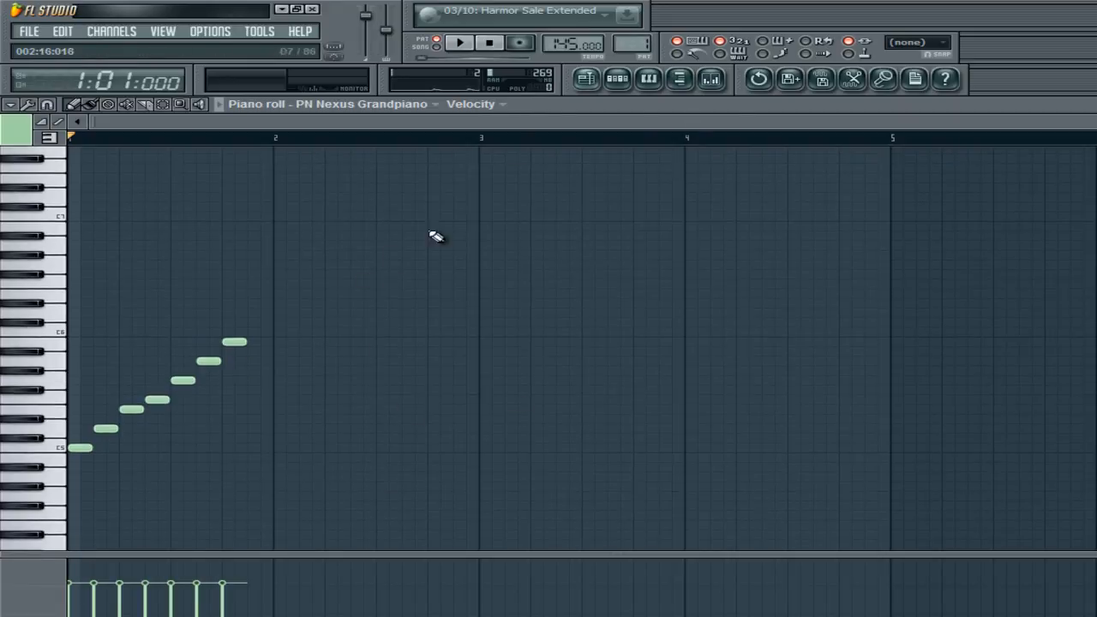
- Set the tempo to 85 BPM and move the six notes above C5 so they start at bar 2
{"action": "left_click_drag", "start_coordinate": [558, 30], "coordinate": [571, 191]}
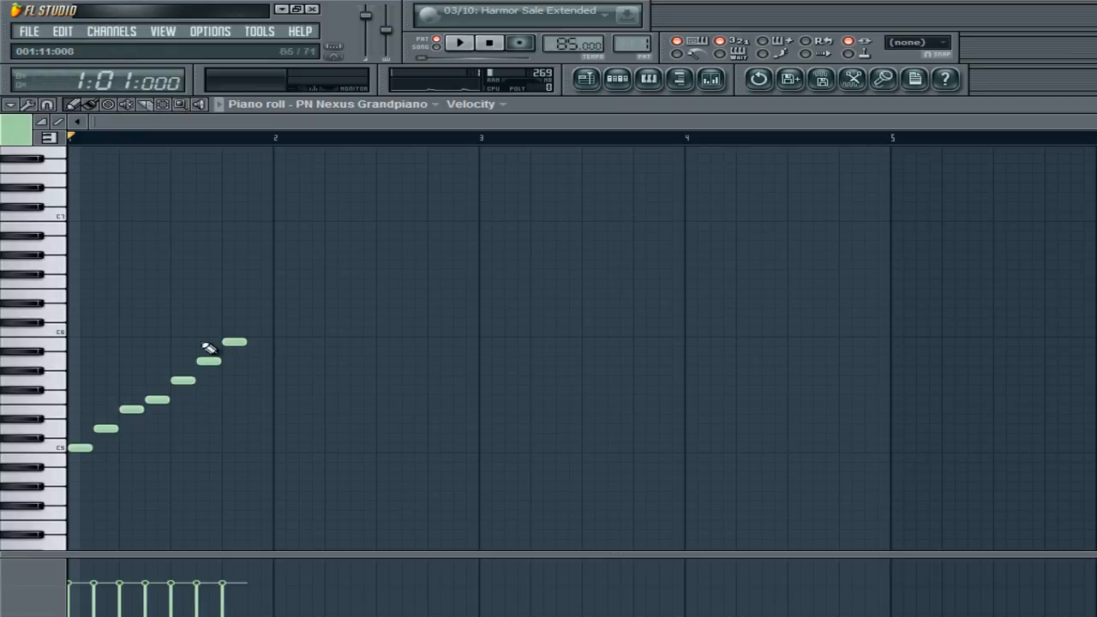
{"action": "left_click_drag", "start_coordinate": [319, 288], "coordinate": [103, 434]}
{"action": "left_click_drag", "start_coordinate": [102, 428], "coordinate": [283, 423]}
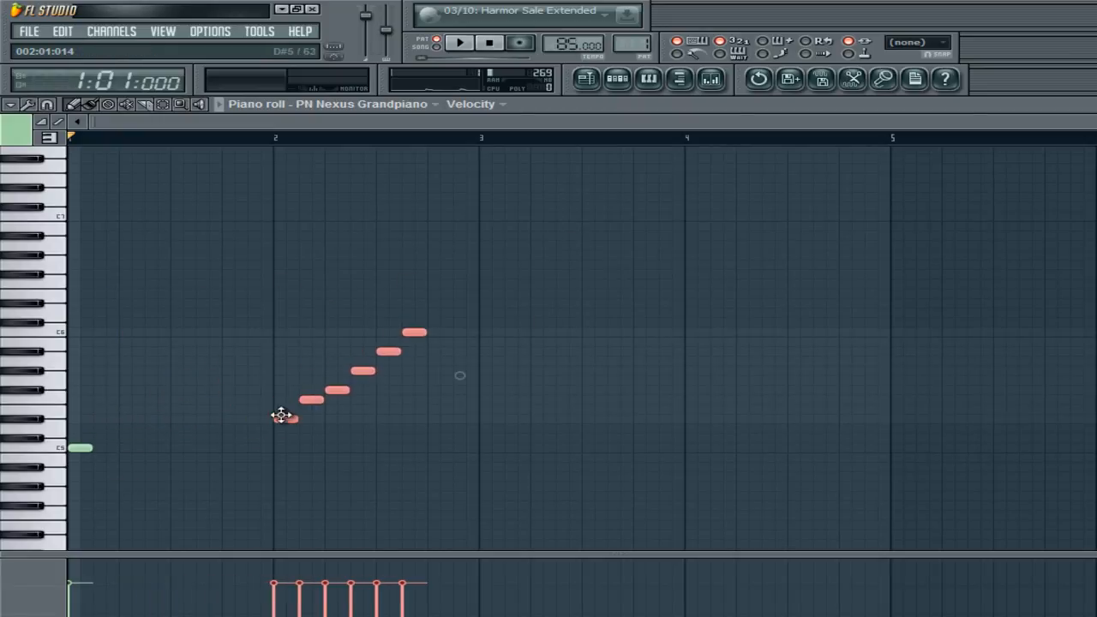
{"action": "left_click", "coordinate": [337, 457]}
- Lengthen C5 to fill bar 1, overlay D5 from step 3 to the bar's end, and play the interval
{"action": "left_click_drag", "start_coordinate": [94, 446], "coordinate": [271, 447]}
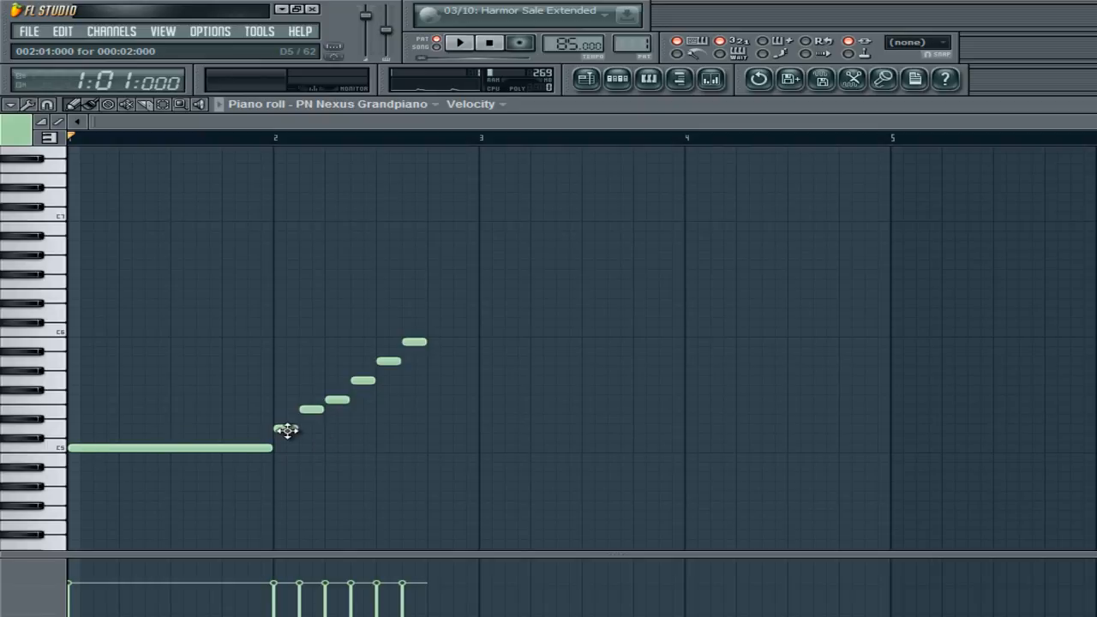
{"action": "mouse_move", "coordinate": [286, 430]}
{"action": "left_mouse_down"}
{"action": "mouse_move", "coordinate": [105, 428]}
{"action": "mouse_move", "coordinate": [271, 430]}
{"action": "left_mouse_up"}
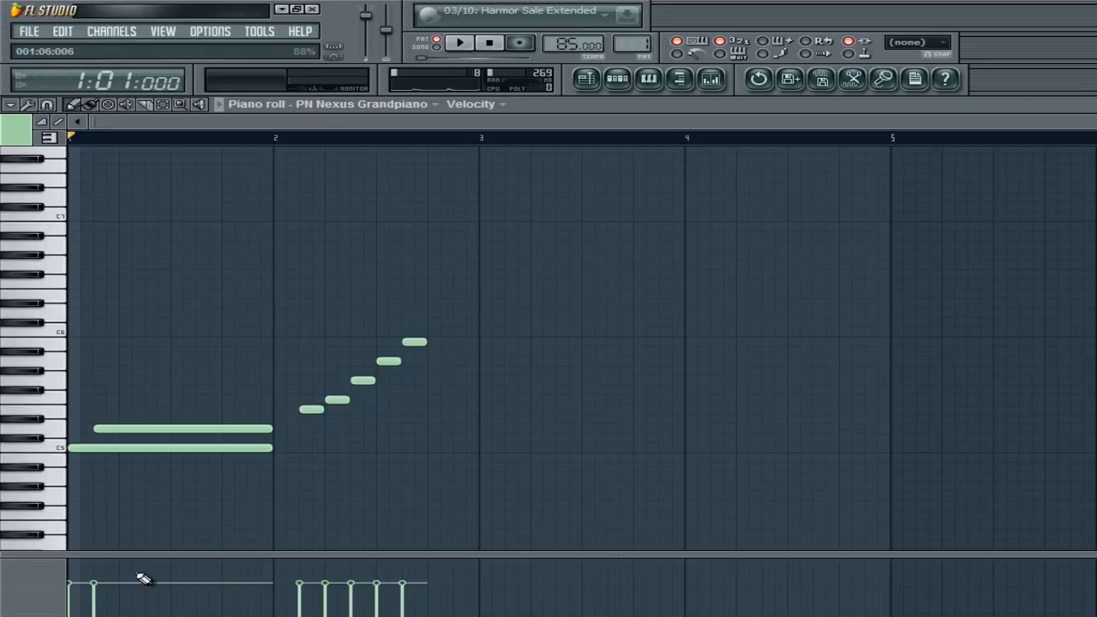
{"action": "left_click", "coordinate": [120, 430]}
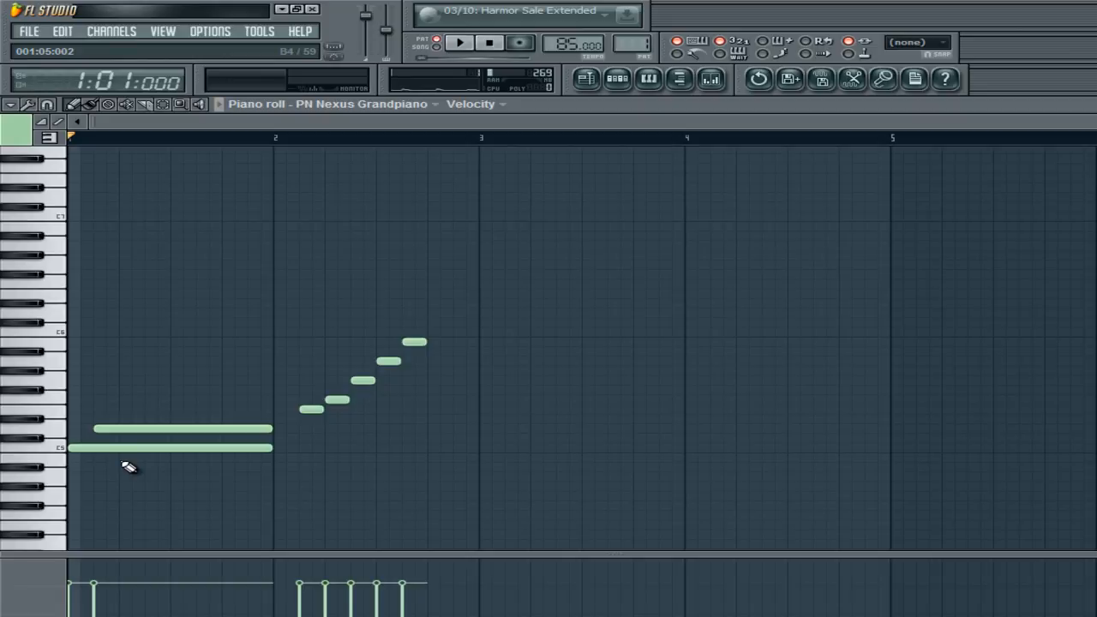
{"action": "key", "text": "space"}
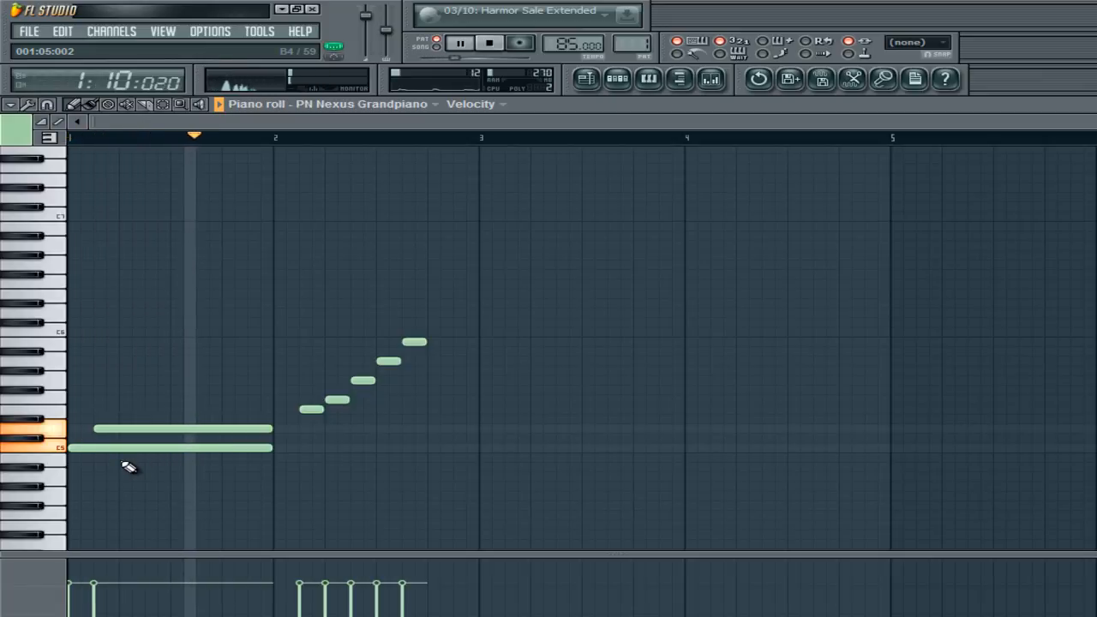
{"action": "key", "text": "space"}
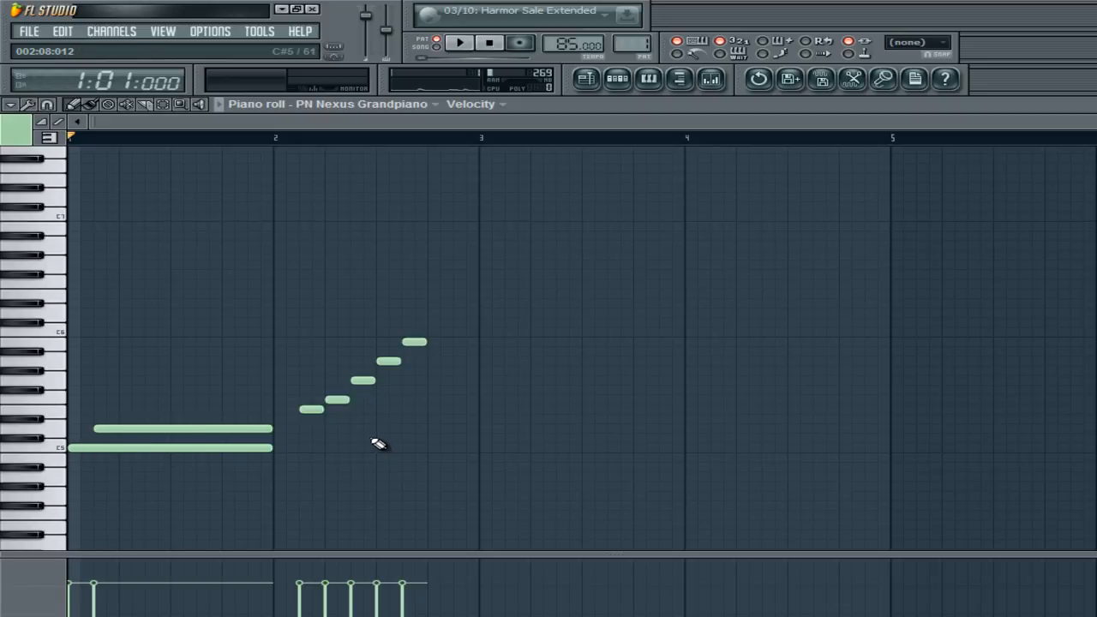
- Replace the long D5 with the E5 note, held from step 3 to the end of bar 1, and play it
{"action": "right_click", "coordinate": [131, 426]}
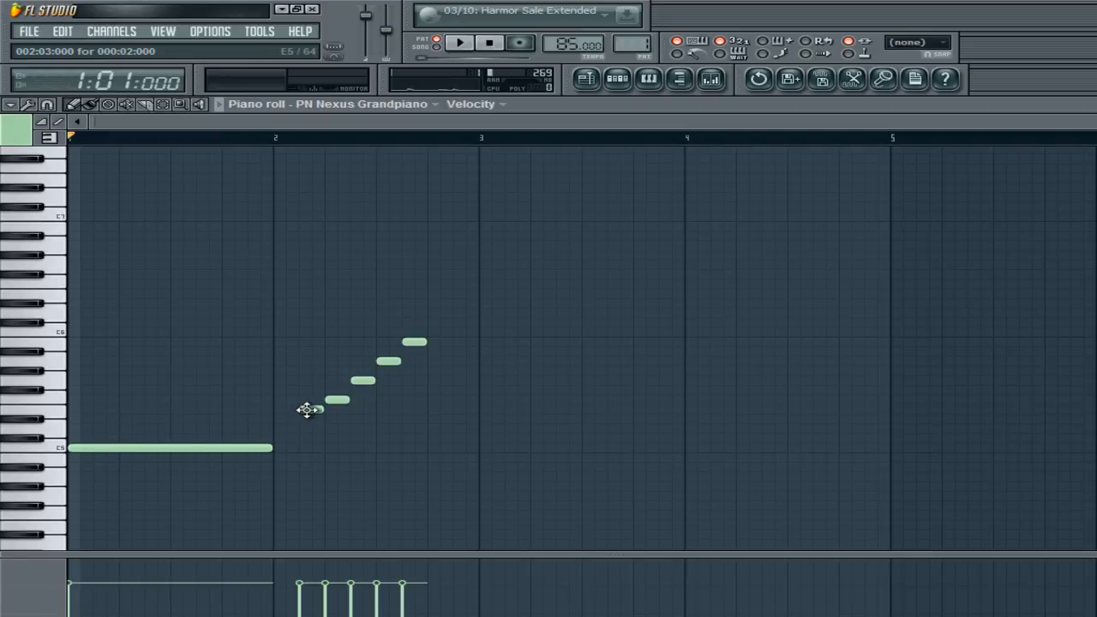
{"action": "left_click_drag", "start_coordinate": [299, 409], "coordinate": [272, 409]}
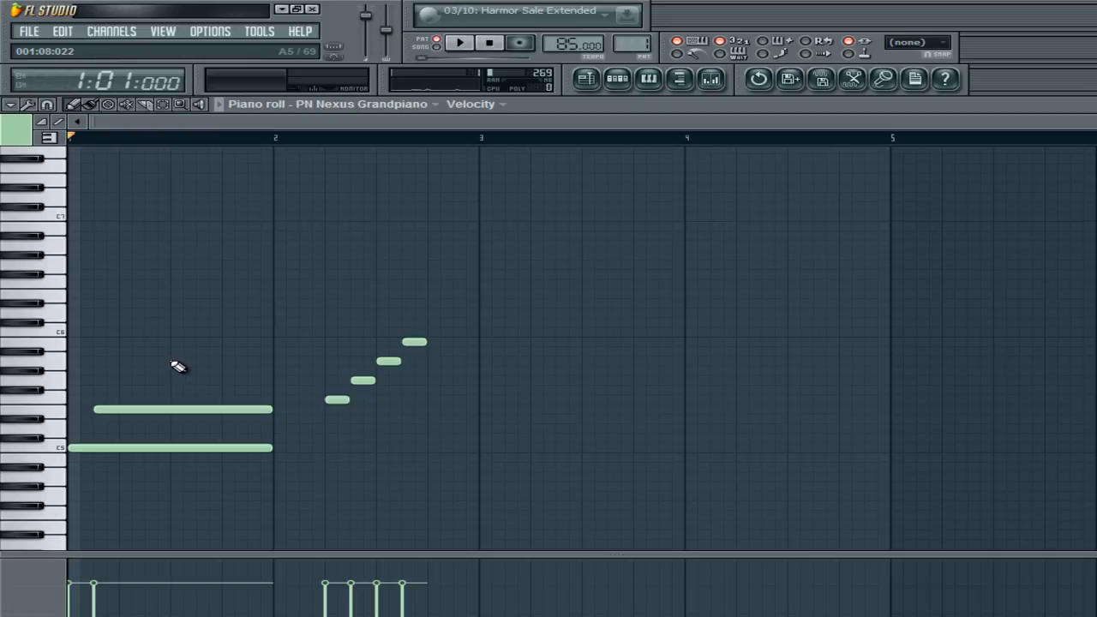
{"action": "key", "text": "space"}
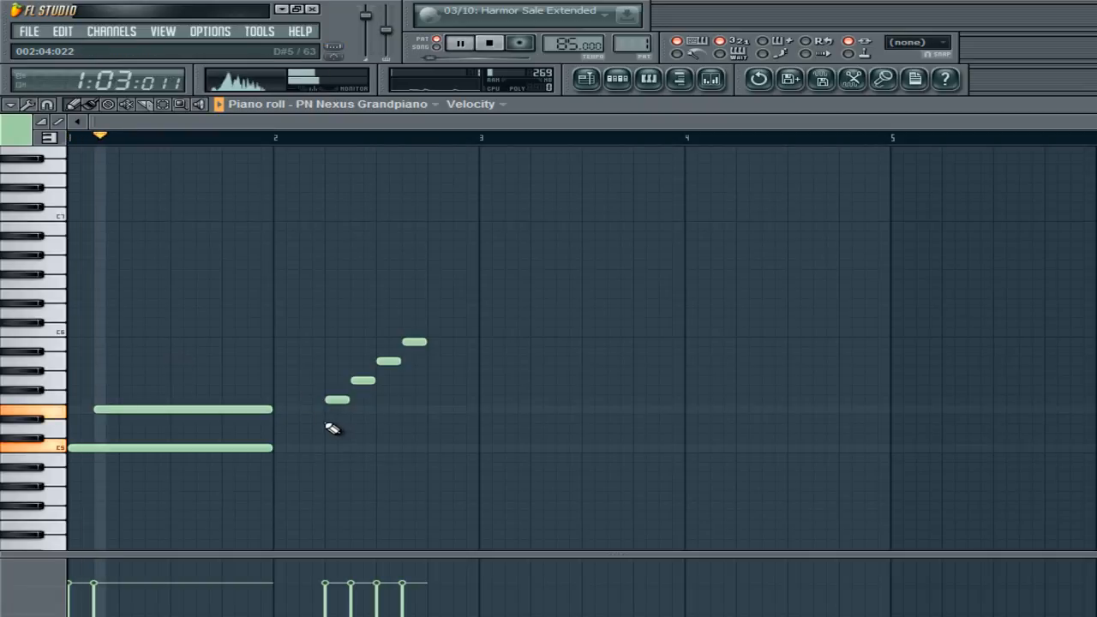
{"action": "key", "text": "space"}
- Play E5 together with C5 from the start of bar 1, and return E5 to step 3
{"action": "left_click_drag", "start_coordinate": [196, 409], "coordinate": [170, 409]}
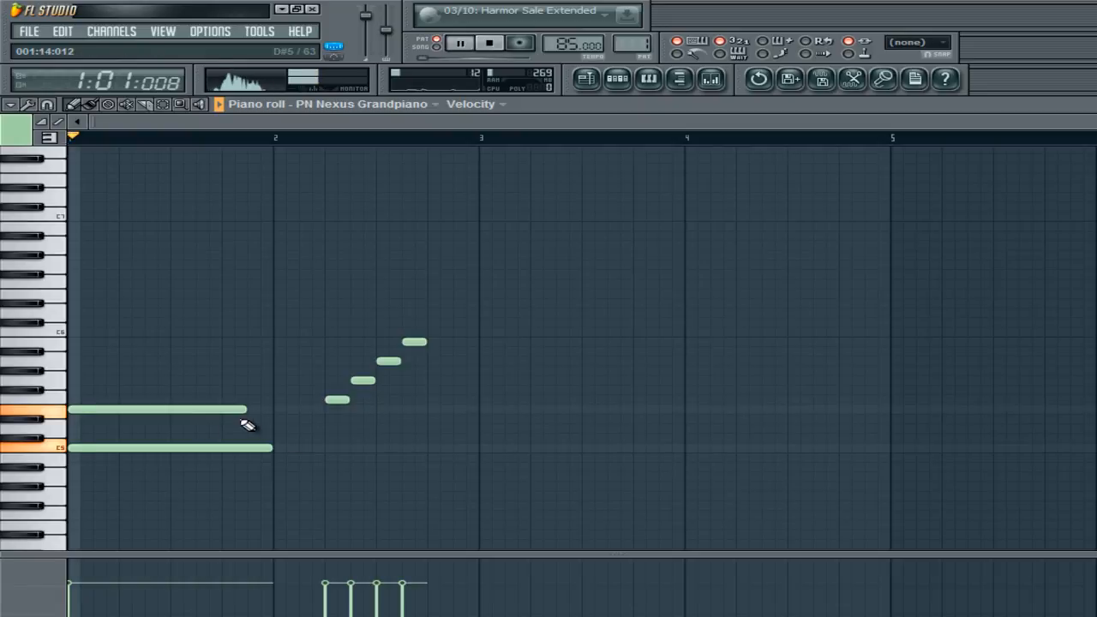
{"action": "key", "text": "space"}
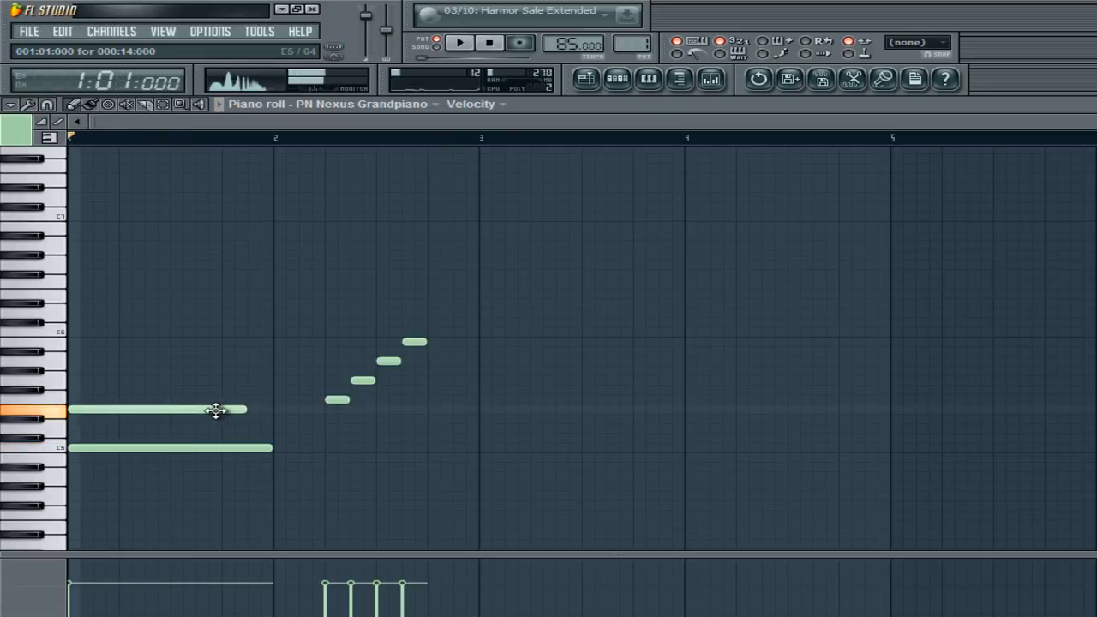
{"action": "left_click_drag", "start_coordinate": [215, 410], "coordinate": [235, 408]}
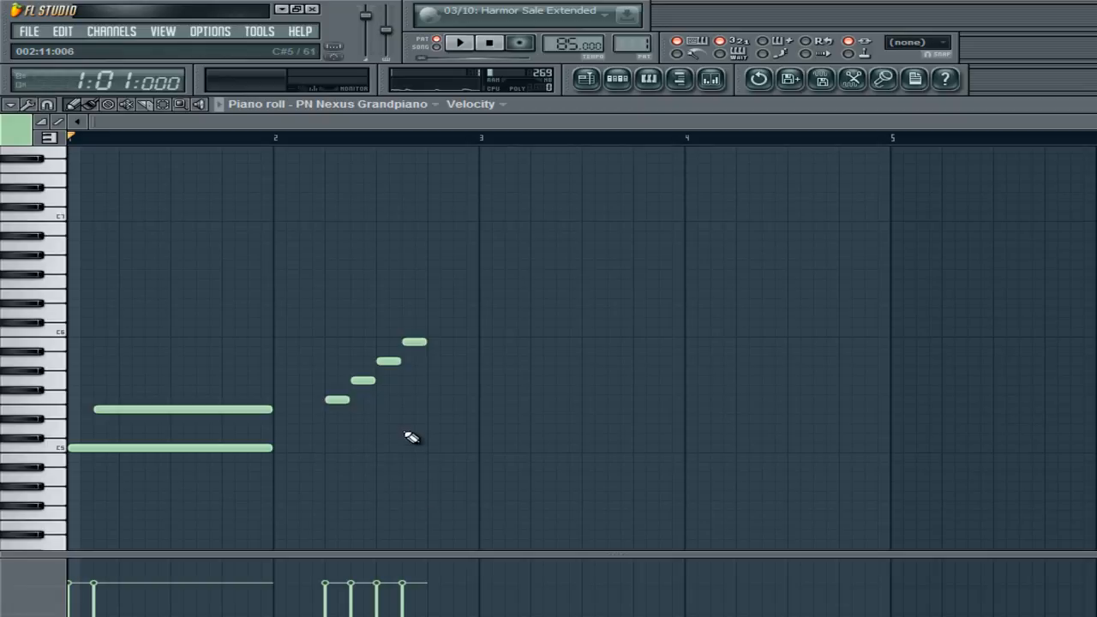
- Replace the long E5 with the F5 note, held from step 3 to the end of bar 1, and play it
{"action": "right_click", "coordinate": [139, 410]}
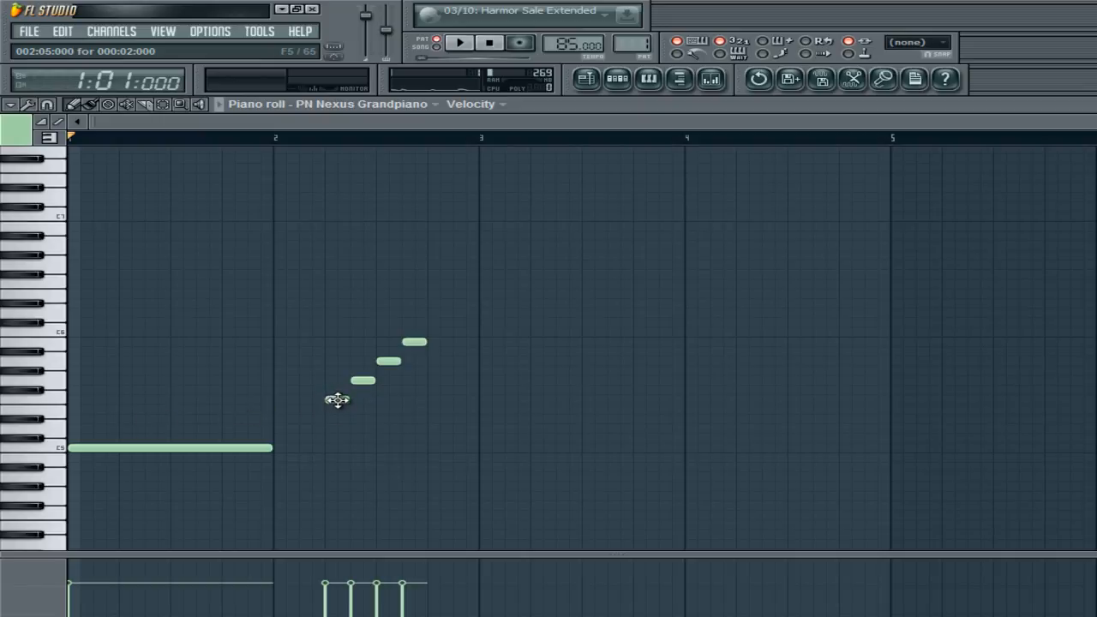
{"action": "left_click_drag", "start_coordinate": [336, 400], "coordinate": [245, 401]}
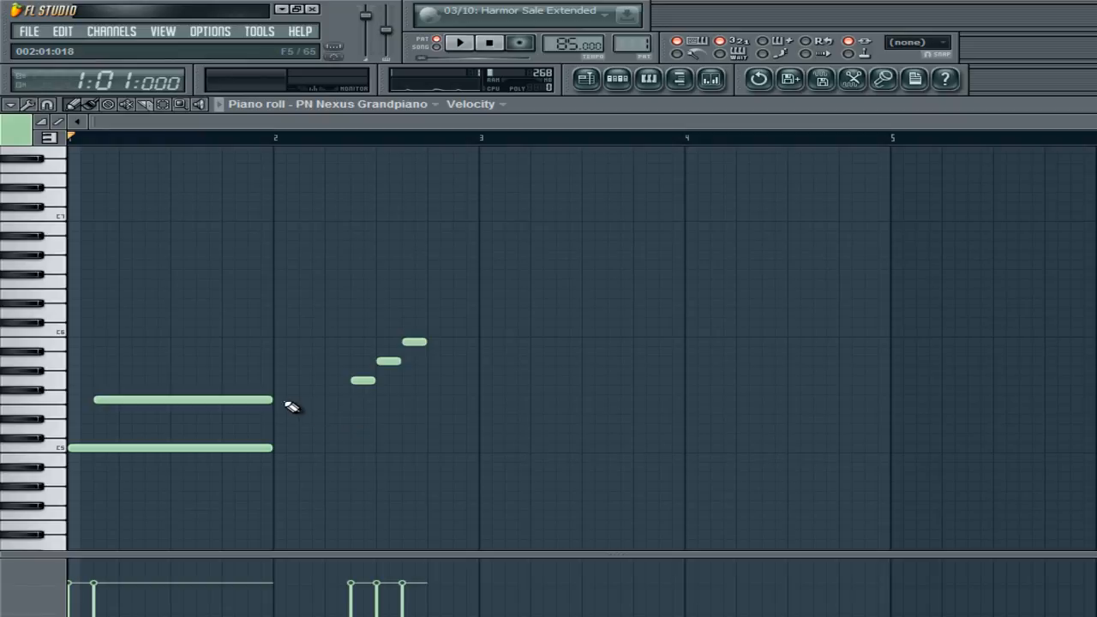
{"action": "key", "text": "space"}
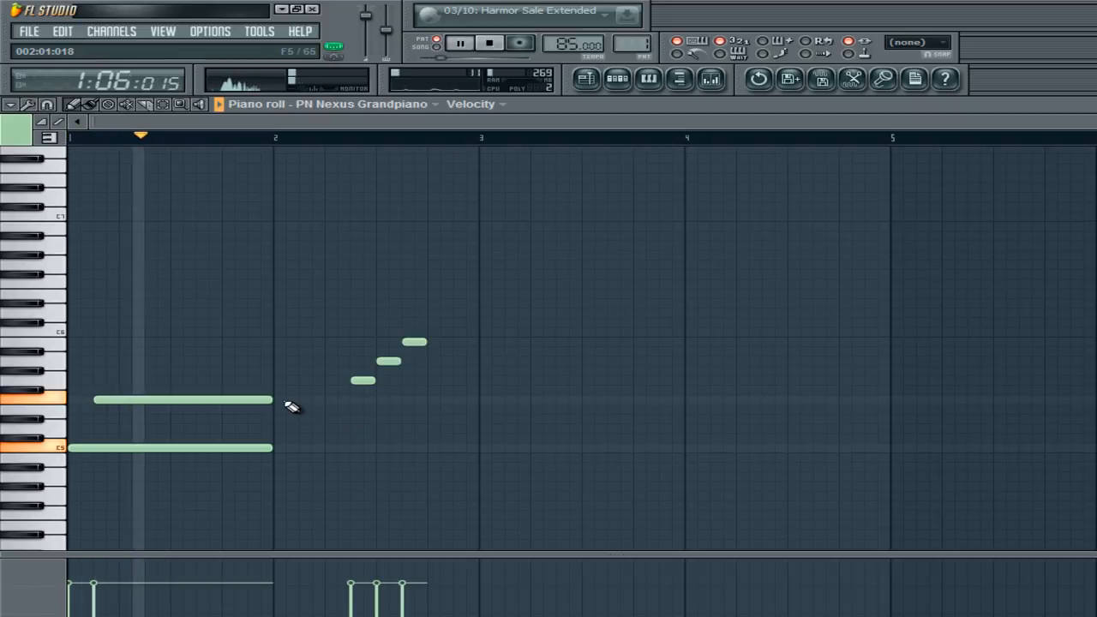
{"action": "key", "text": "space"}
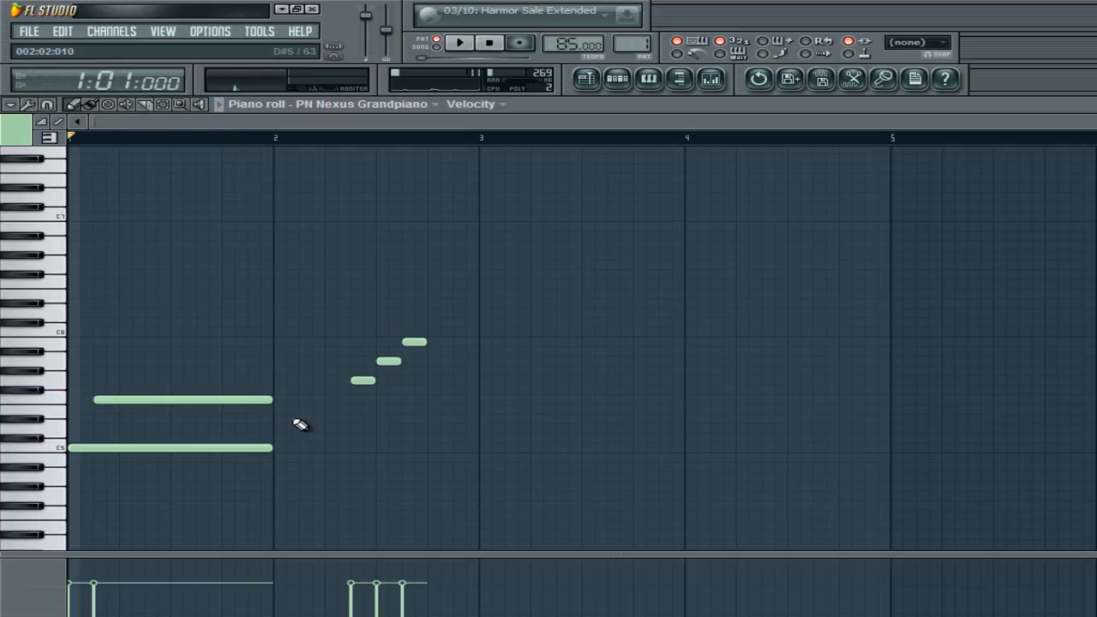
- Replace the long F5 with the G5 note, filling all of bar 1 above C5, and play the interval
{"action": "right_click", "coordinate": [225, 399]}
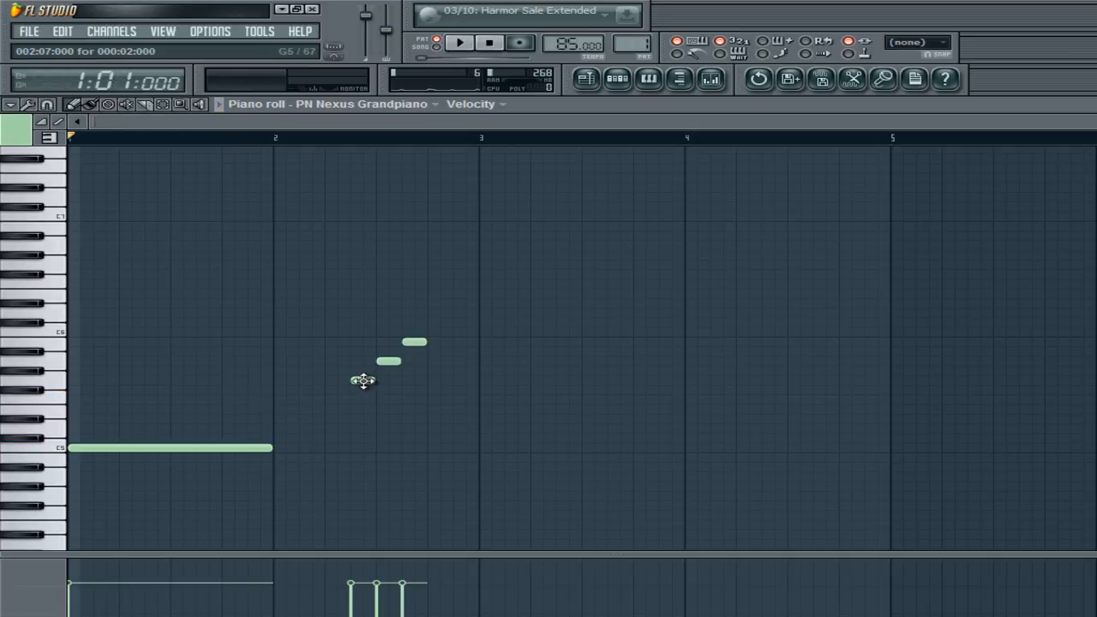
{"action": "left_click_drag", "start_coordinate": [363, 380], "coordinate": [276, 395]}
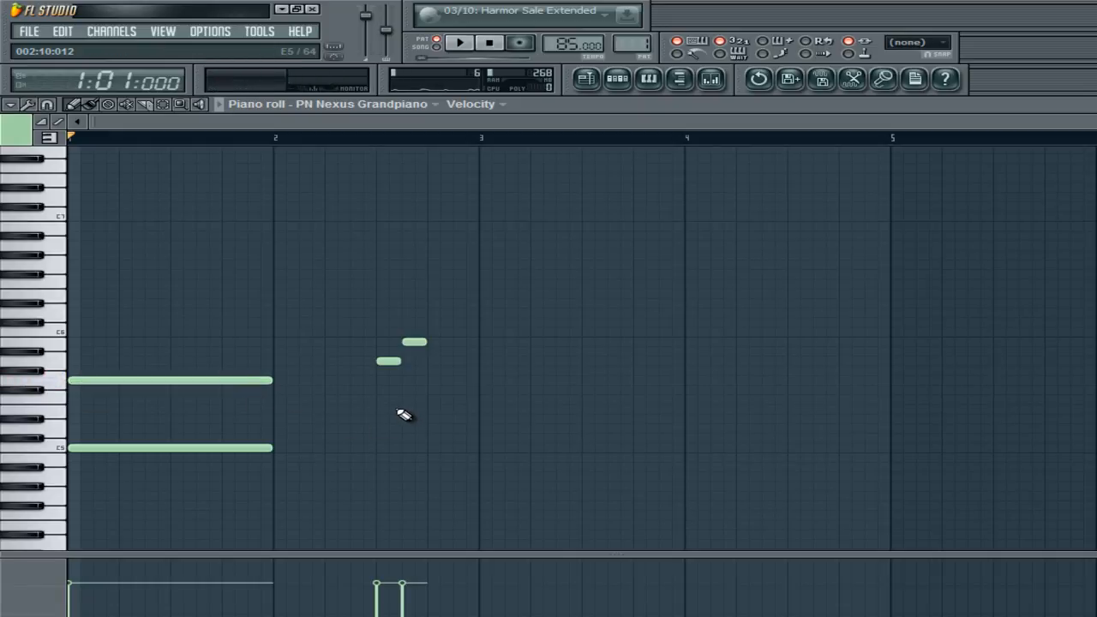
{"action": "key", "text": "space"}
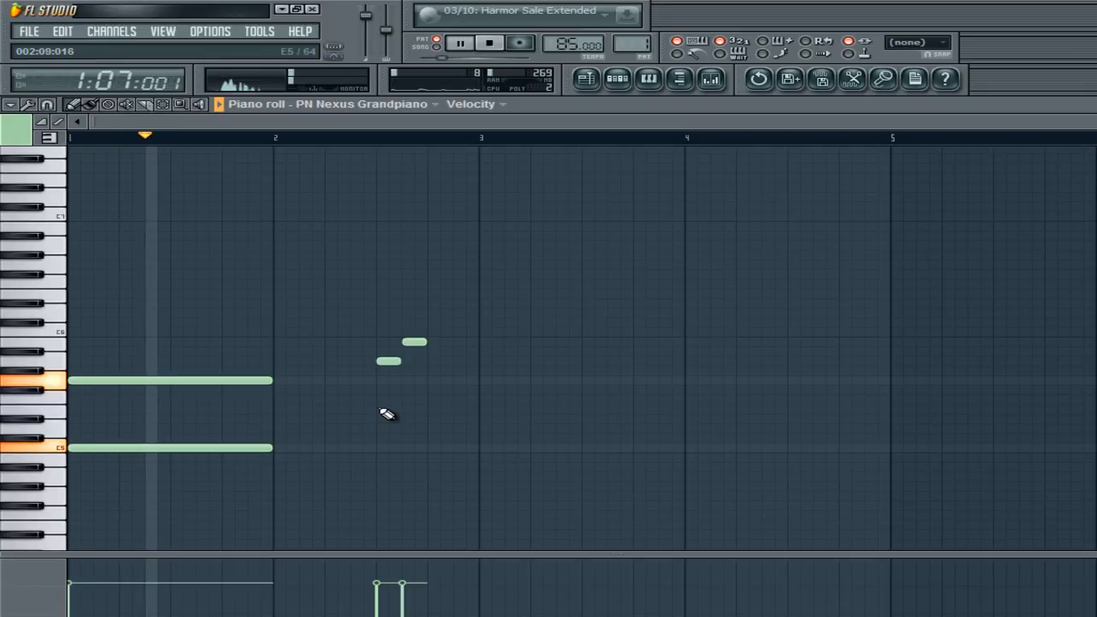
{"action": "key", "text": "space"}
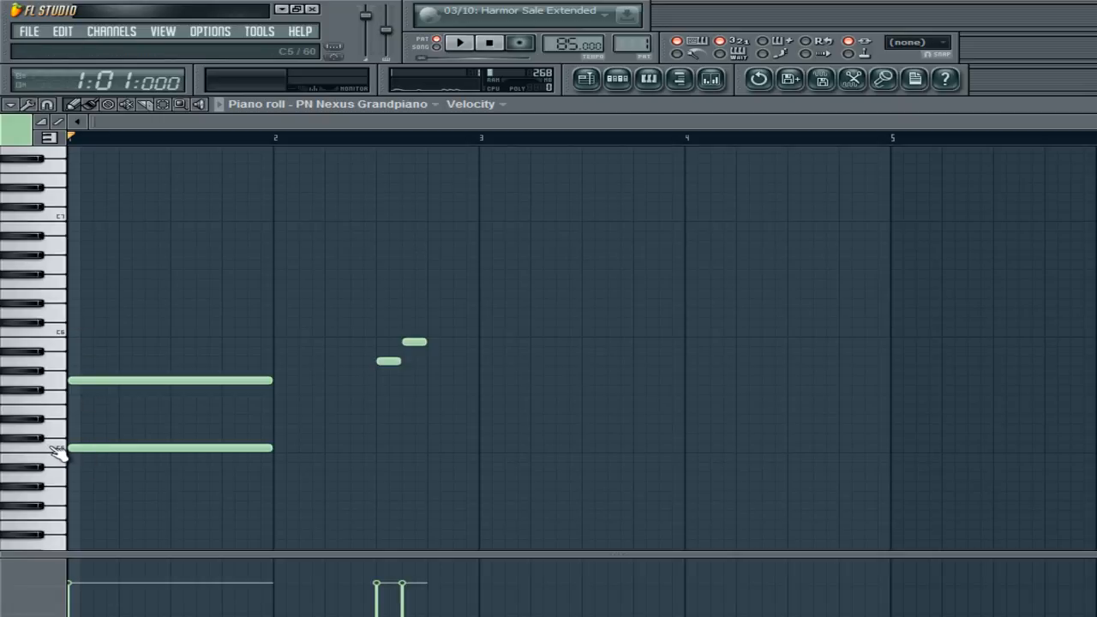
- Add a full-bar C6 note above C5 and G5 in bar 1 and play the chord
{"action": "left_click", "coordinate": [77, 332]}
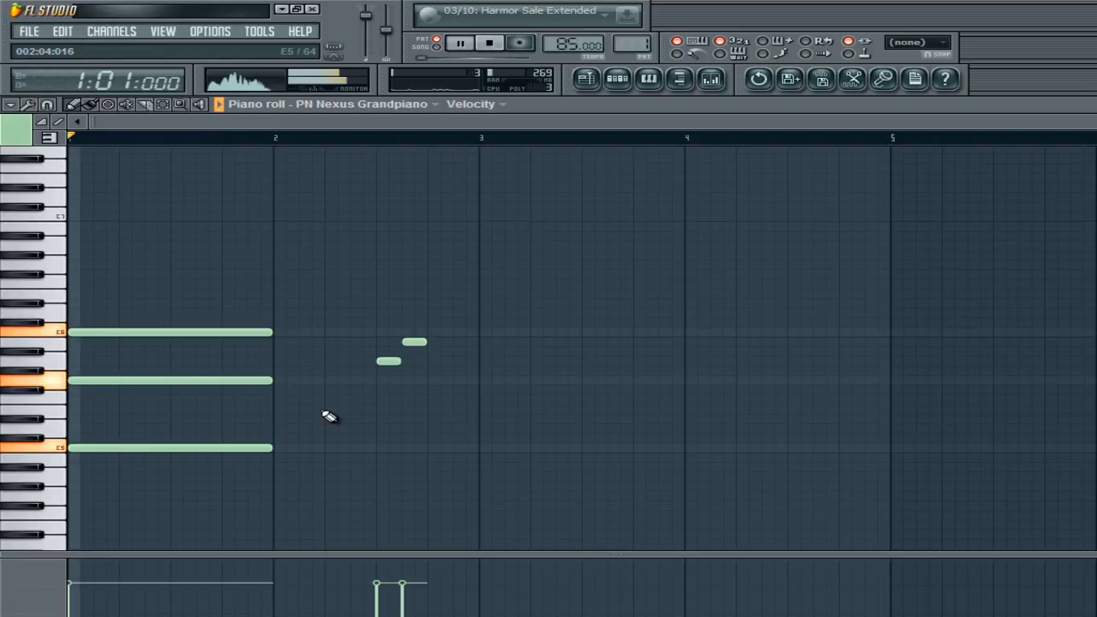
{"action": "key", "text": "space"}
{"action": "key", "text": "space"}
- Transpose the three-note chord in bar 1 up nine semitones so its root is on A5
{"action": "left_click_drag", "start_coordinate": [242, 281], "coordinate": [104, 511]}
{"action": "left_click_drag", "start_coordinate": [108, 445], "coordinate": [90, 357]}
{"action": "scroll", "coordinate": [223, 424], "scroll_direction": "up", "scroll_amount": 3}
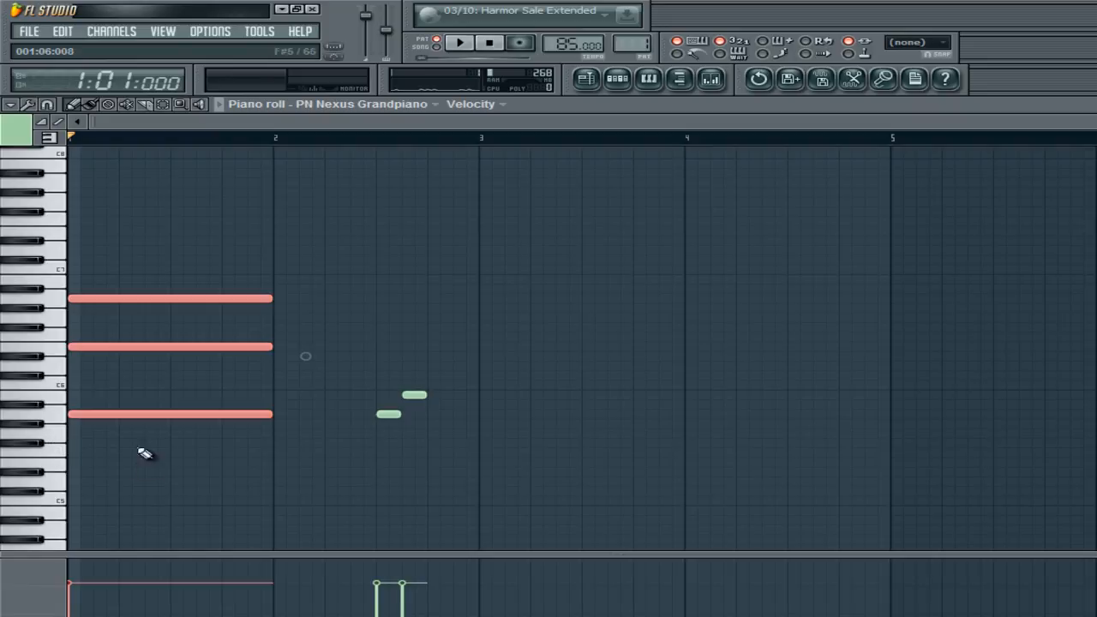
- Deselect the three-note chord on A5 in bar 1 and play it
{"action": "left_click_drag", "start_coordinate": [86, 413], "coordinate": [60, 412]}
{"action": "left_click", "coordinate": [335, 419]}
{"action": "key", "text": "space"}
{"action": "key", "text": "space"}
- Transpose the three-note chord in bar 1 down nine semitones so its root is on C5, and play it
{"action": "left_click_drag", "start_coordinate": [206, 266], "coordinate": [82, 460]}
{"action": "key", "text": "space"}
{"action": "key", "text": "space"}
{"action": "key", "text": "space"}
{"action": "key", "text": "space"}
{"action": "key", "text": "space"}
{"action": "right_click", "coordinate": [156, 481]}
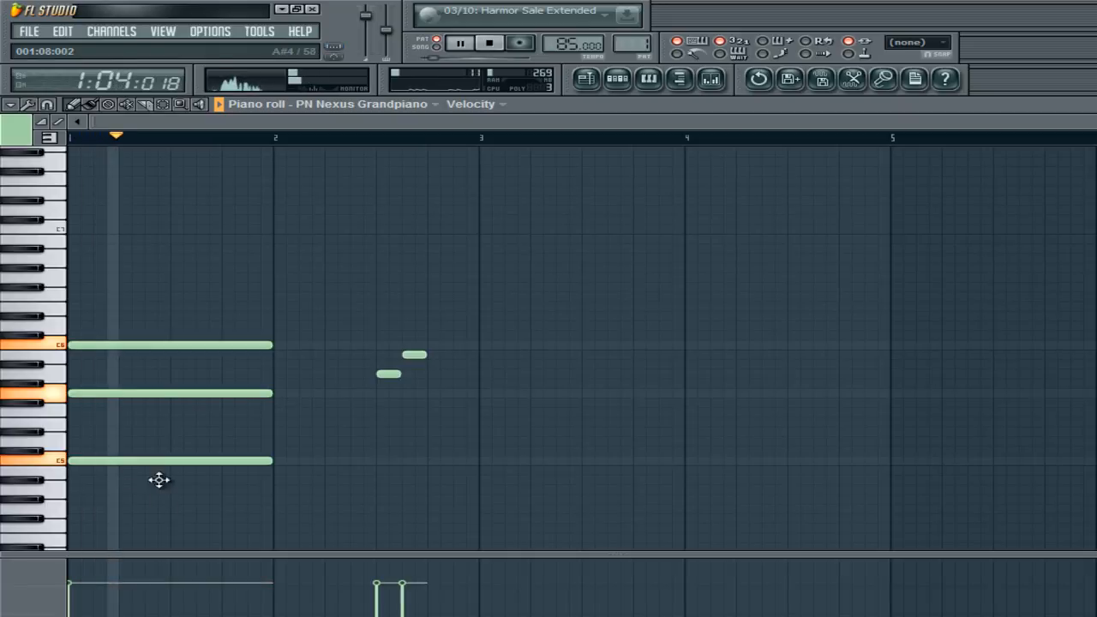
{"action": "key", "text": "space"}
{"action": "left_click_drag", "start_coordinate": [190, 292], "coordinate": [154, 493], "text": "ctrl"}
{"action": "right_click", "coordinate": [439, 507]}
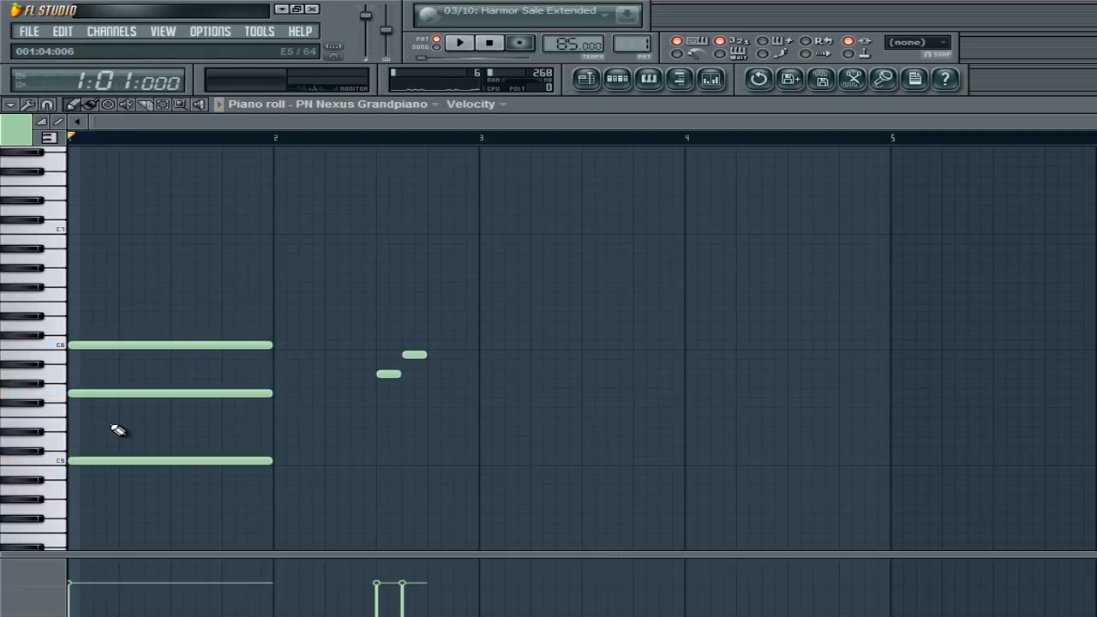
{"action": "scroll", "coordinate": [343, 403], "scroll_direction": "down", "scroll_amount": 1}
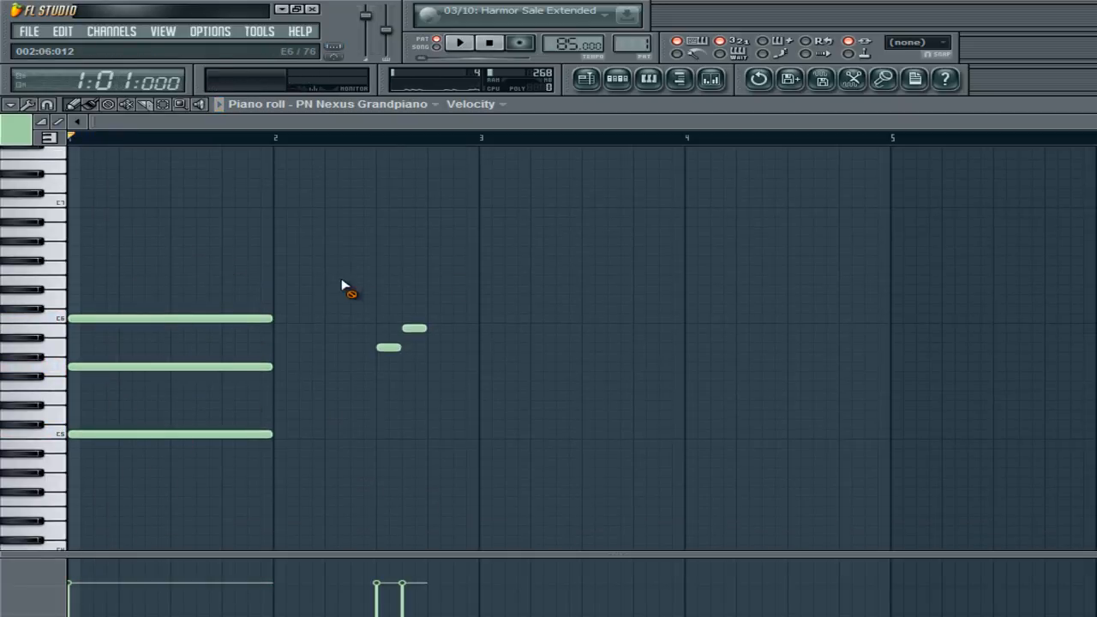
- Replace the G5 and C6 notes above C5 with the A5 note, filling all of bar 1, and play the interval
{"action": "right_click", "coordinate": [257, 319]}
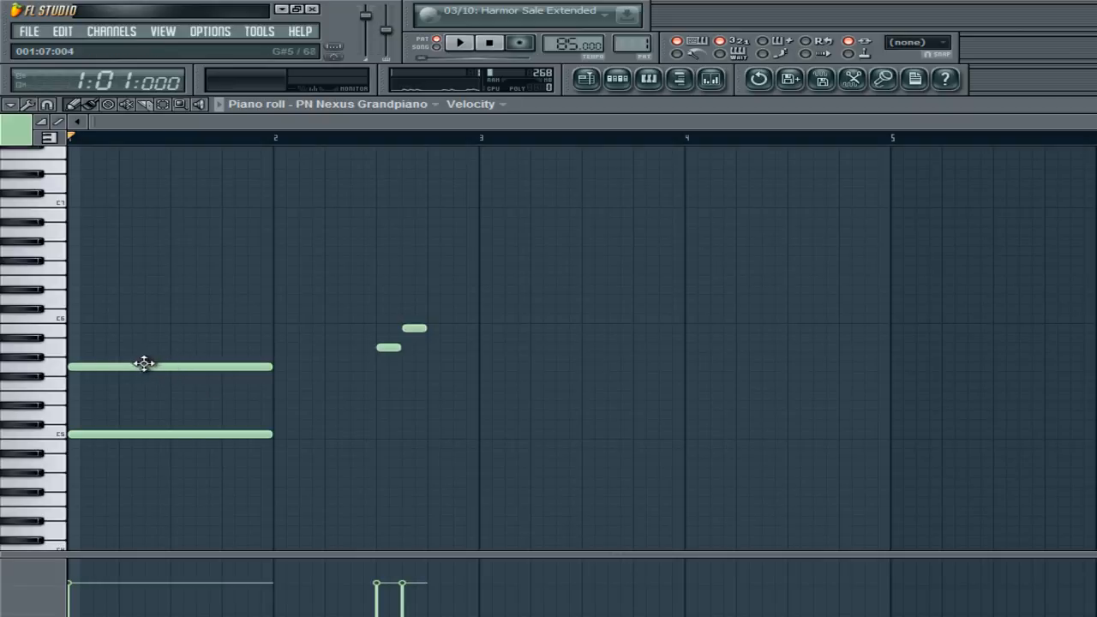
{"action": "left_click_drag", "start_coordinate": [388, 347], "coordinate": [273, 360]}
{"action": "right_click", "coordinate": [108, 369]}
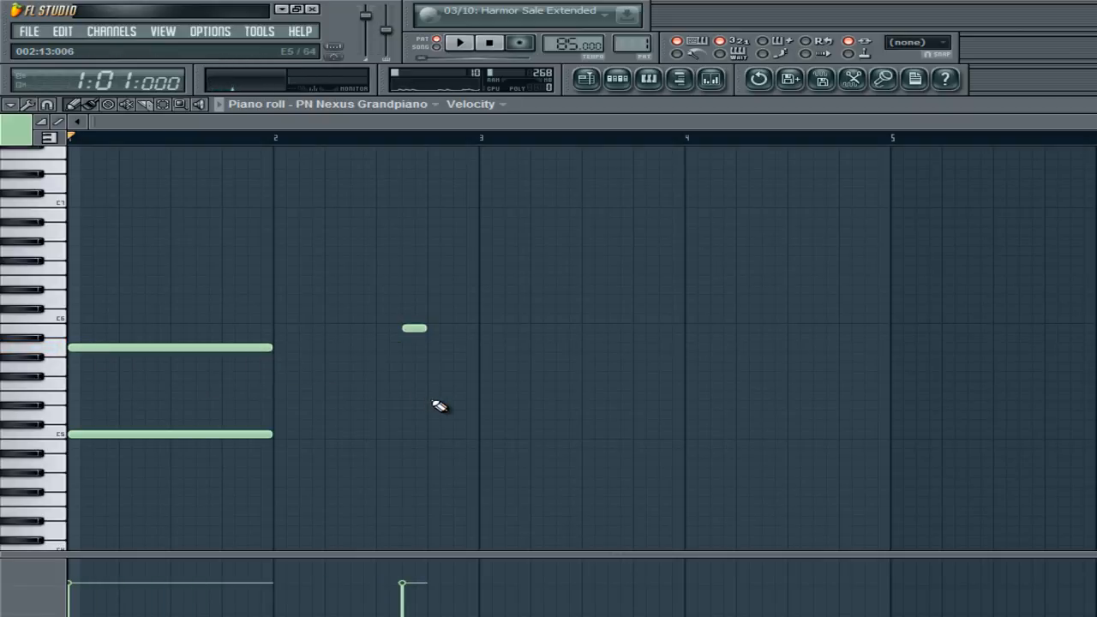
{"action": "key", "text": "space"}
{"action": "key", "text": "space"}
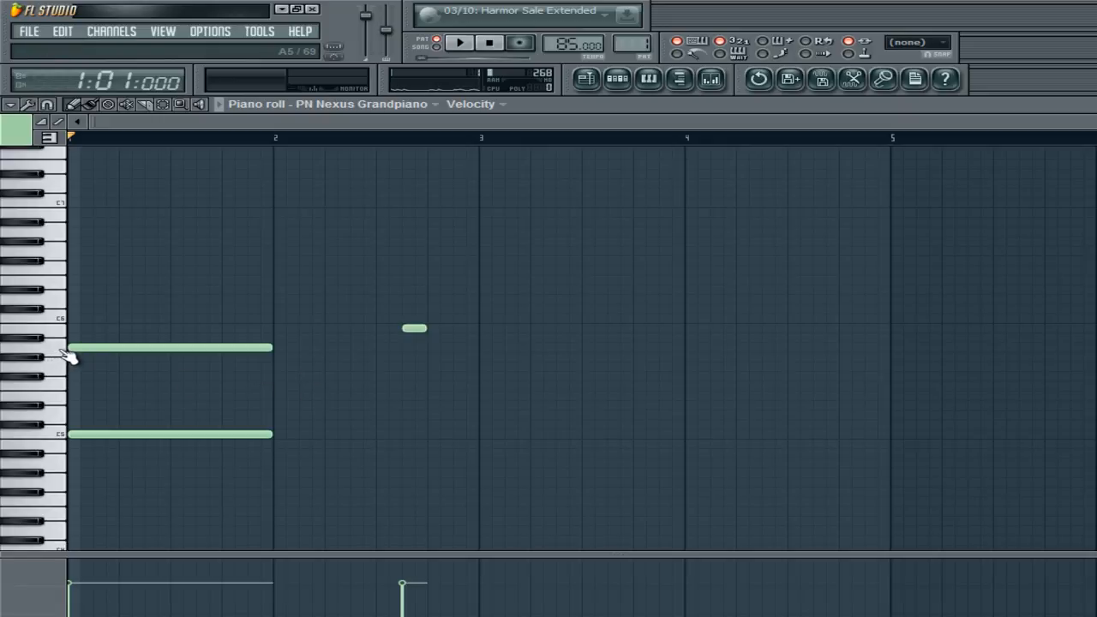
- Replace the long A5 with the B5 note, held through all of bar 1 above C5
{"action": "right_click", "coordinate": [205, 349]}
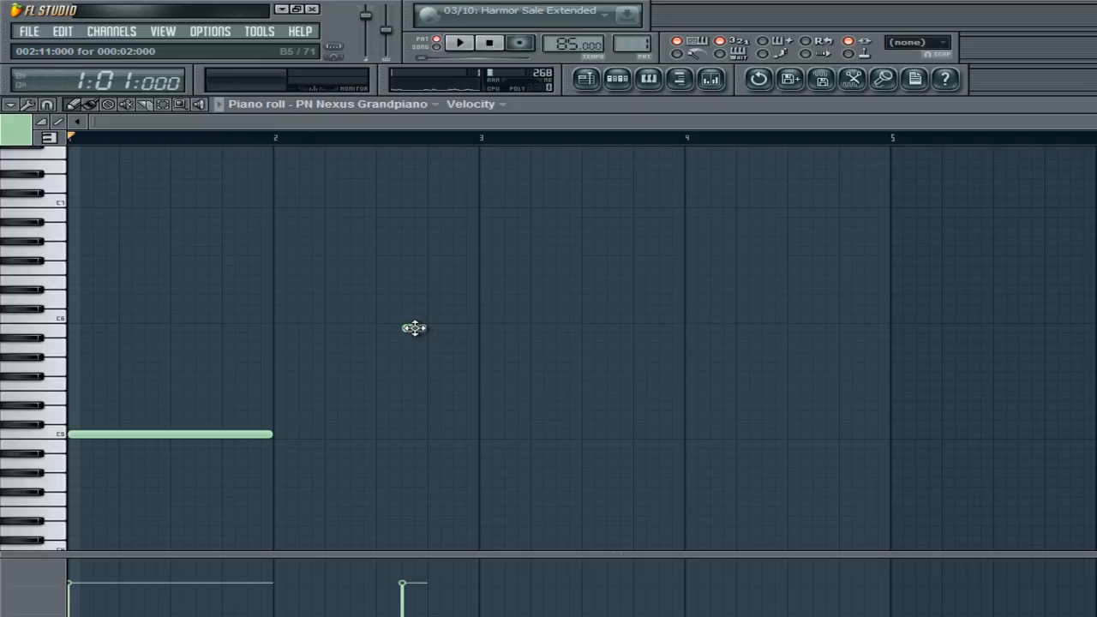
{"action": "left_click_drag", "start_coordinate": [414, 328], "coordinate": [278, 328]}
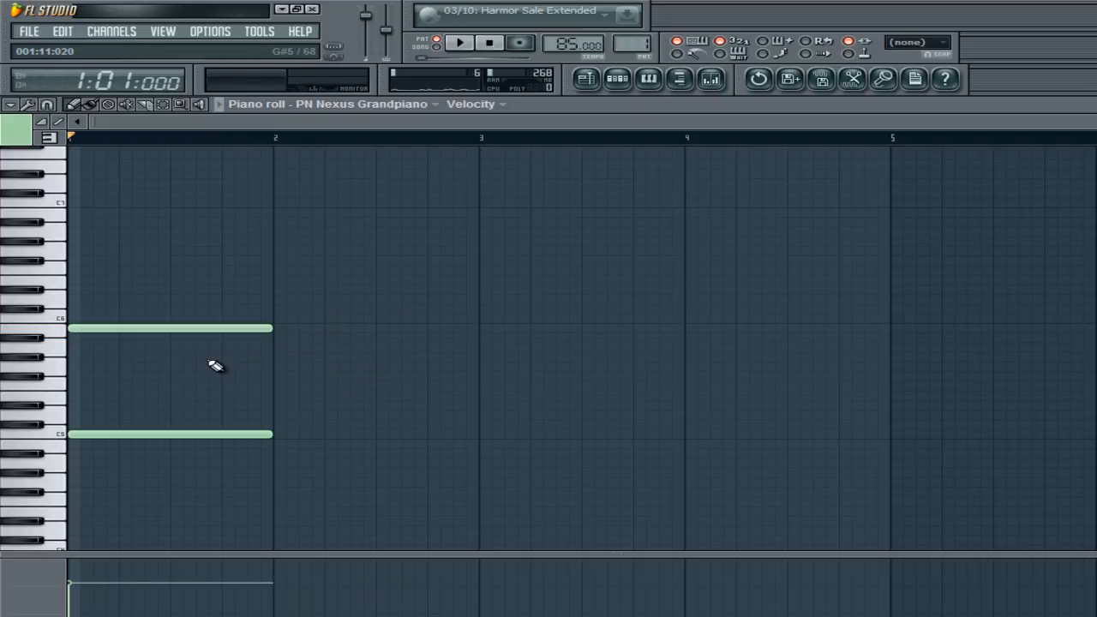
- Try transposing the C5 and B5 pair down three semitones, and return it to its original pitch
{"action": "left_click_drag", "start_coordinate": [203, 306], "coordinate": [169, 369]}
{"action": "left_click", "coordinate": [294, 360], "text": "ctrl"}
{"action": "left_click_drag", "start_coordinate": [267, 287], "coordinate": [78, 463]}
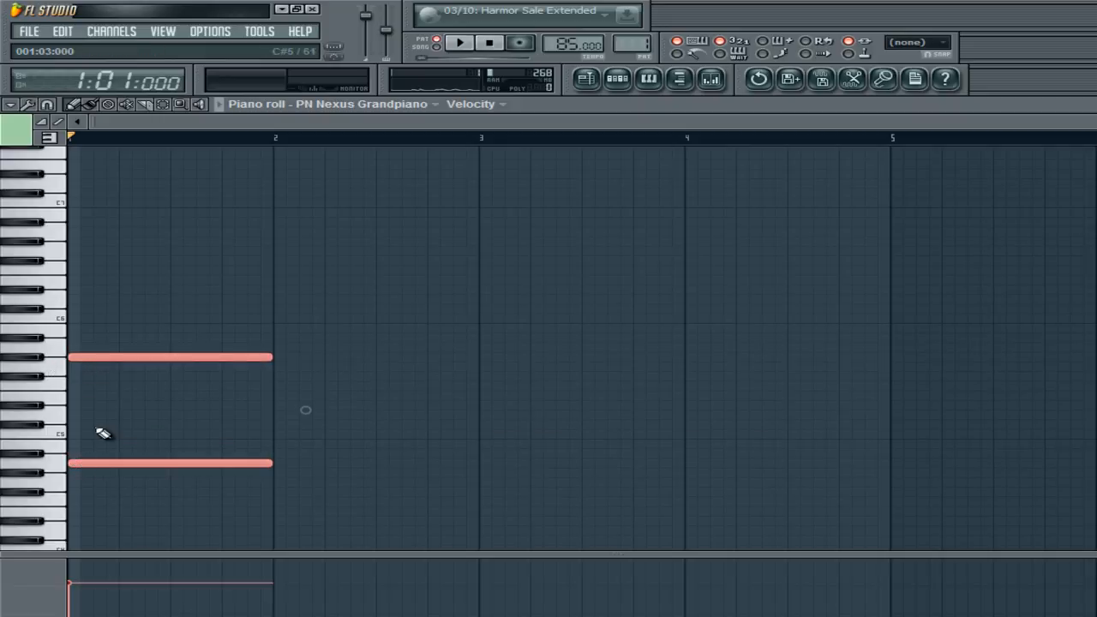
{"action": "left_click_drag", "start_coordinate": [81, 453], "coordinate": [64, 437]}
{"action": "left_click", "coordinate": [215, 382], "text": "ctrl"}
- Play the C5 and B5 interval in bar 1 twice to hear the seventh
{"action": "key", "text": "space"}
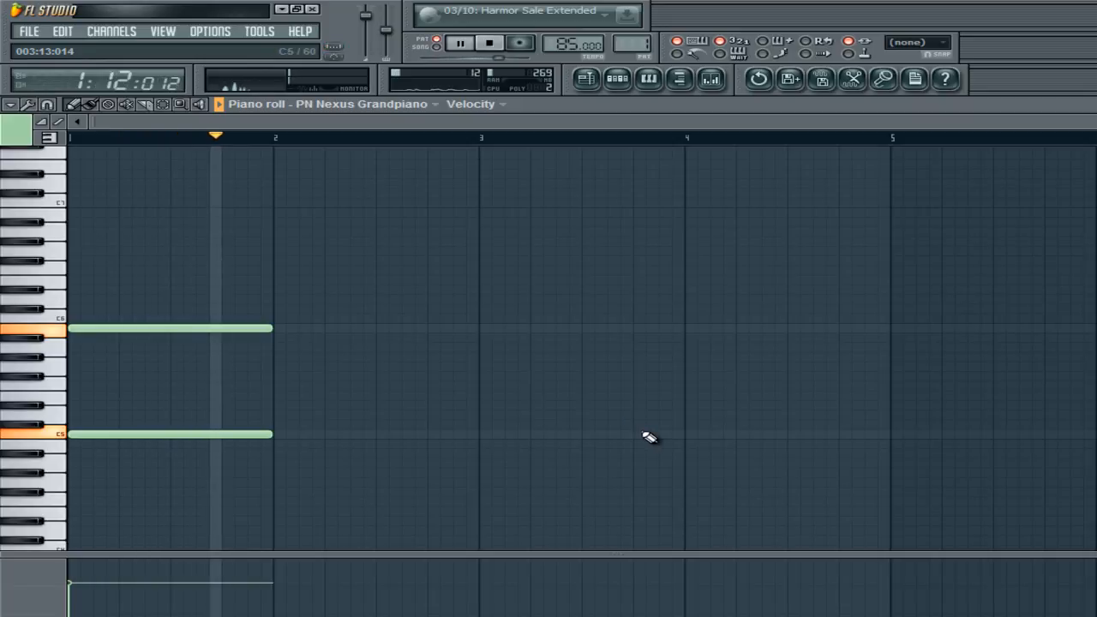
{"action": "key", "text": "space"}
{"action": "key", "text": "space"}
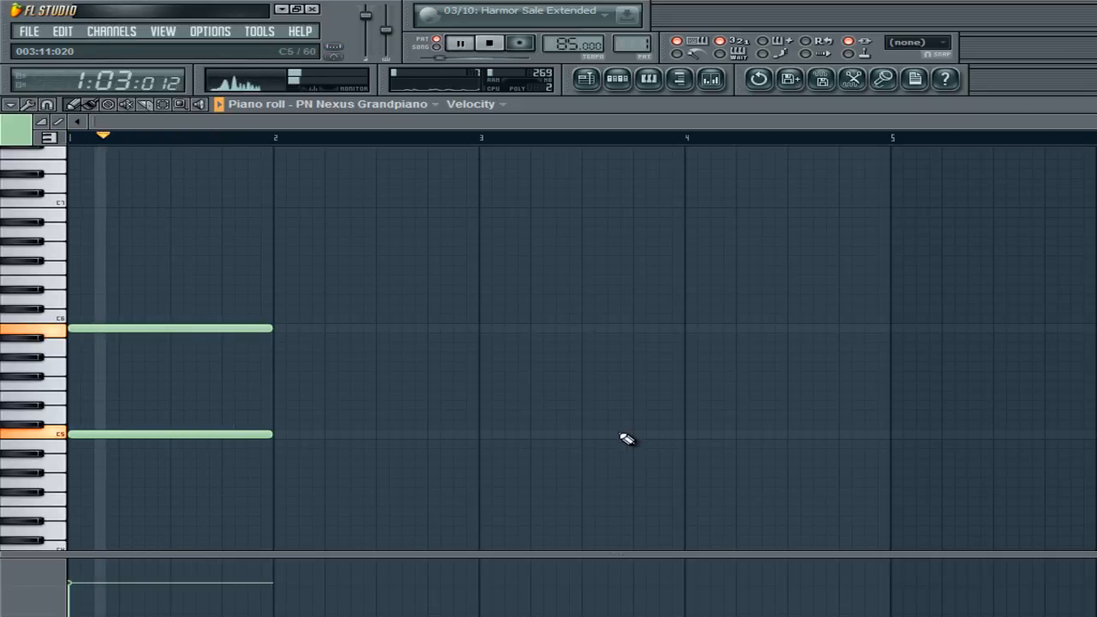
{"action": "key", "text": "space"}
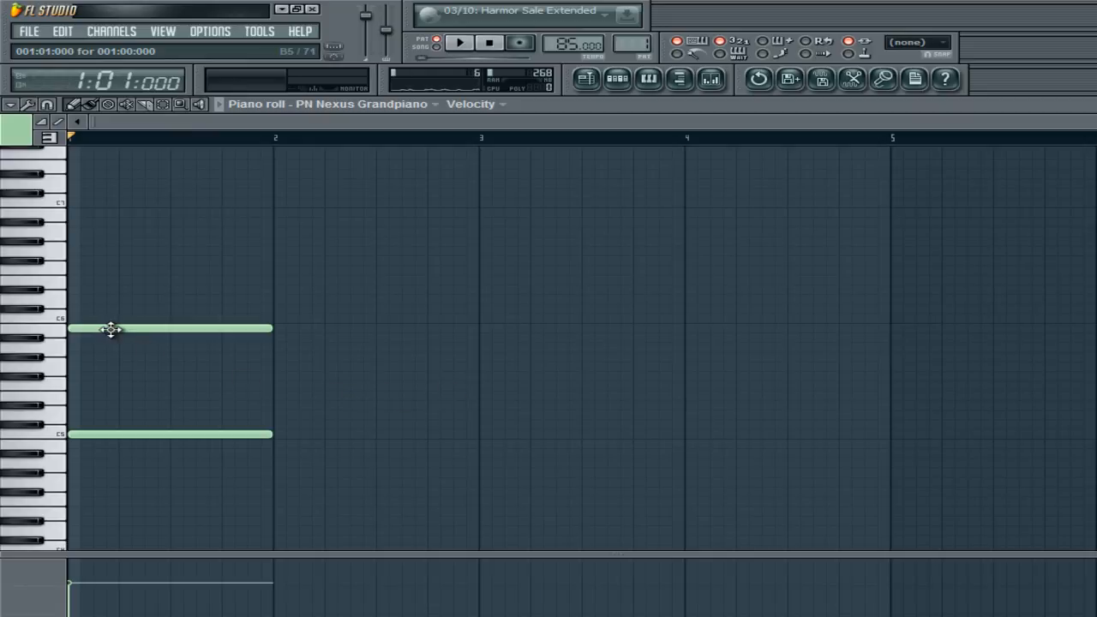
- Raise the upper B5 note to C6, play the octave for comparison, and lower the note back to B5
{"action": "left_click_drag", "start_coordinate": [106, 328], "coordinate": [108, 317]}
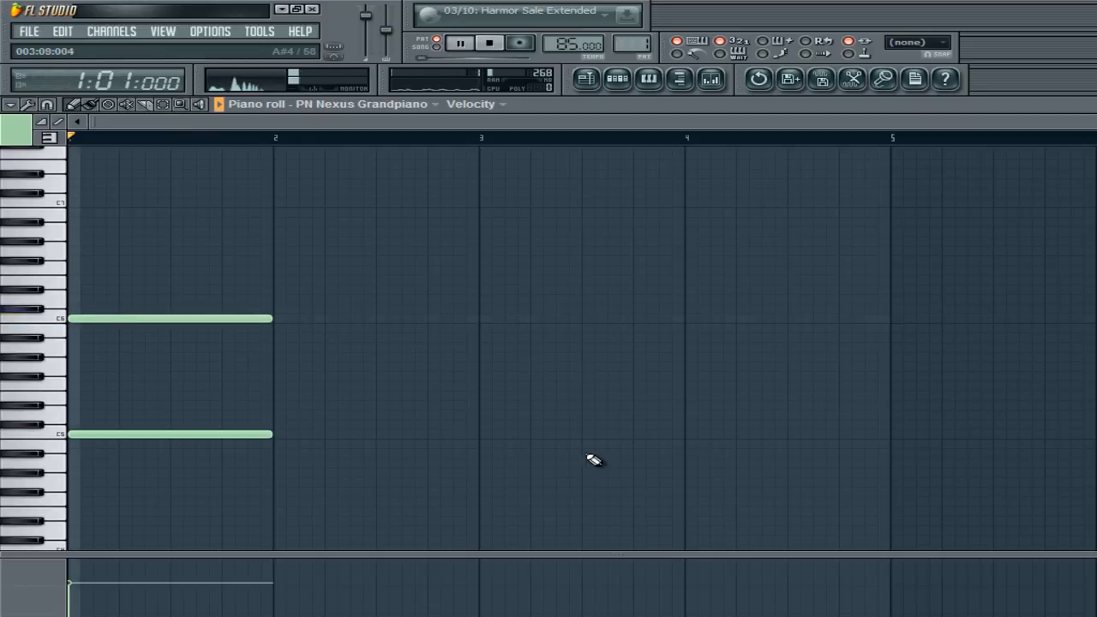
{"action": "key", "text": "space"}
{"action": "key", "text": "space"}
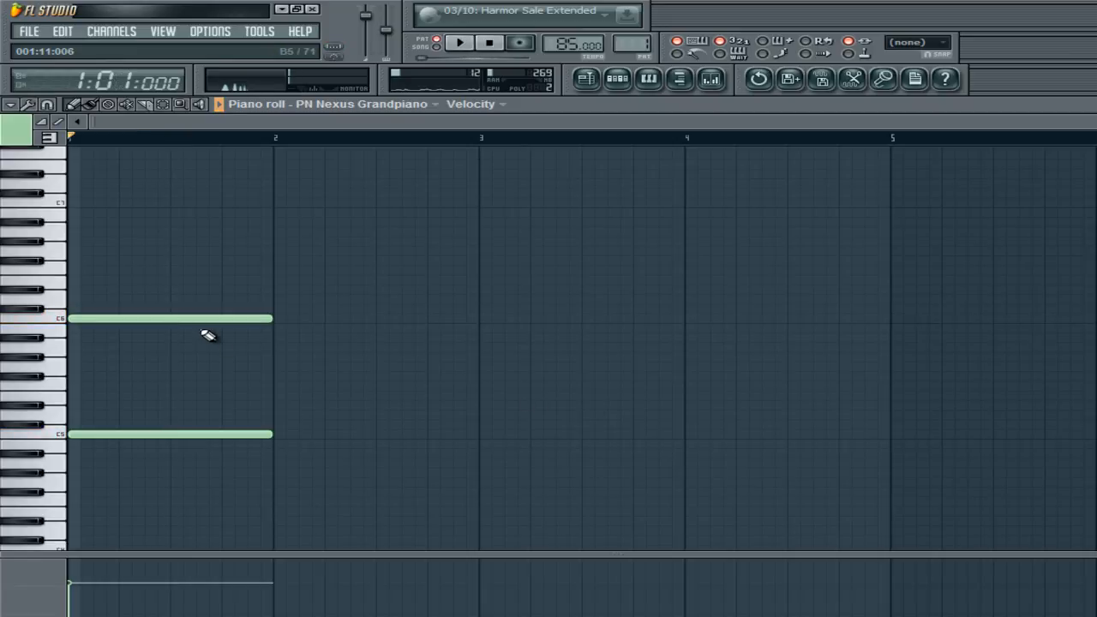
{"action": "left_click_drag", "start_coordinate": [196, 323], "coordinate": [201, 340]}
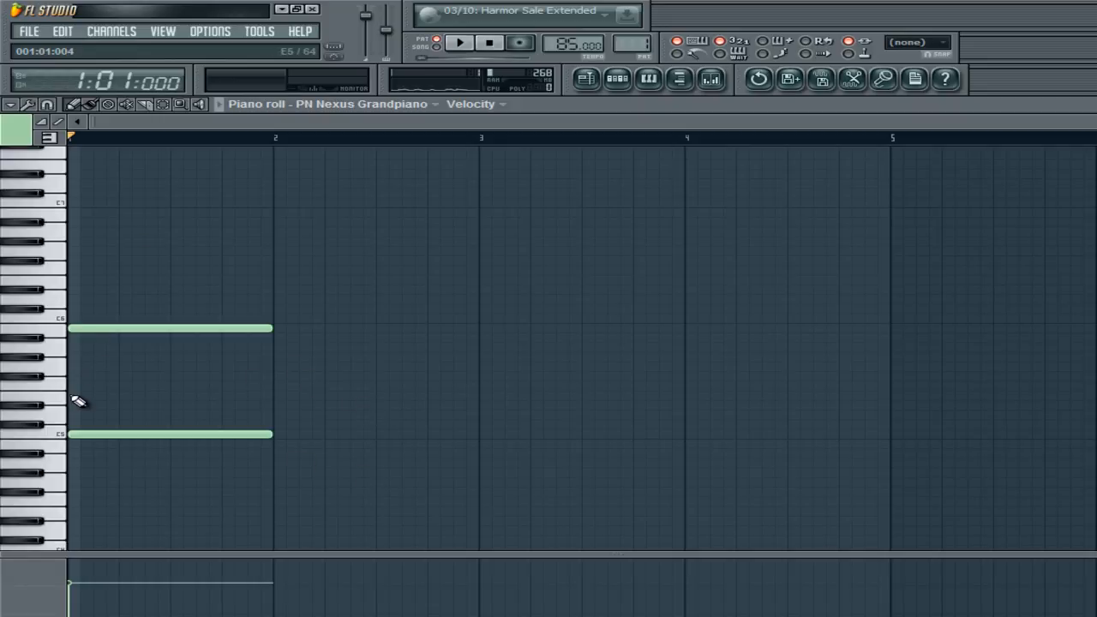
- Delete the B5 and C5 notes from bar 1 and switch to Pattern 2 with the seven-note scale
{"action": "right_click", "coordinate": [118, 329]}
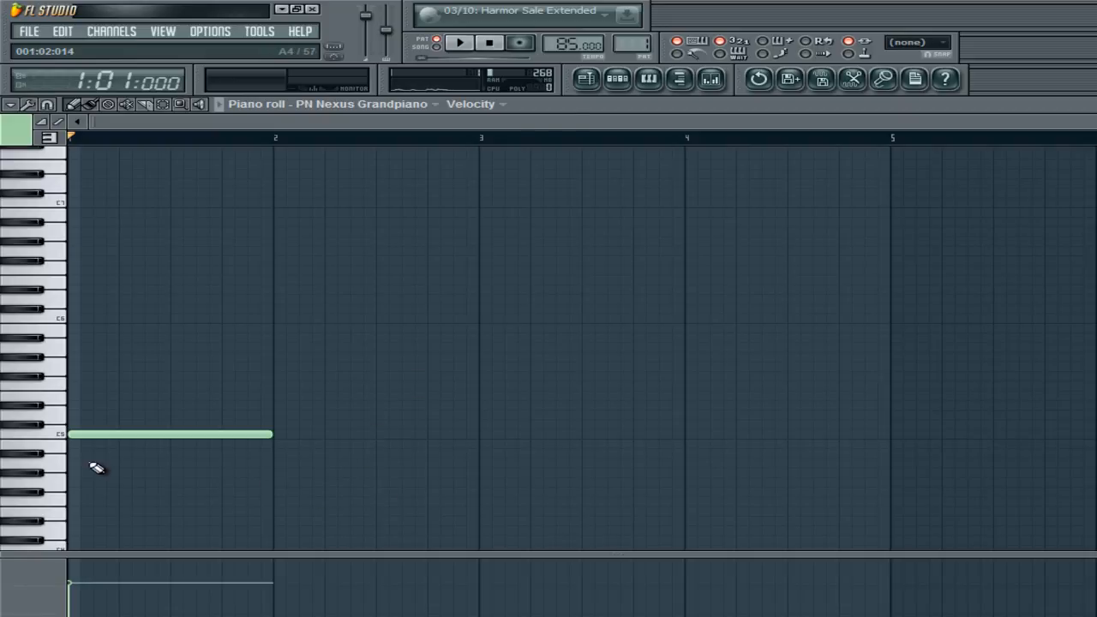
{"action": "right_click", "coordinate": [101, 434]}
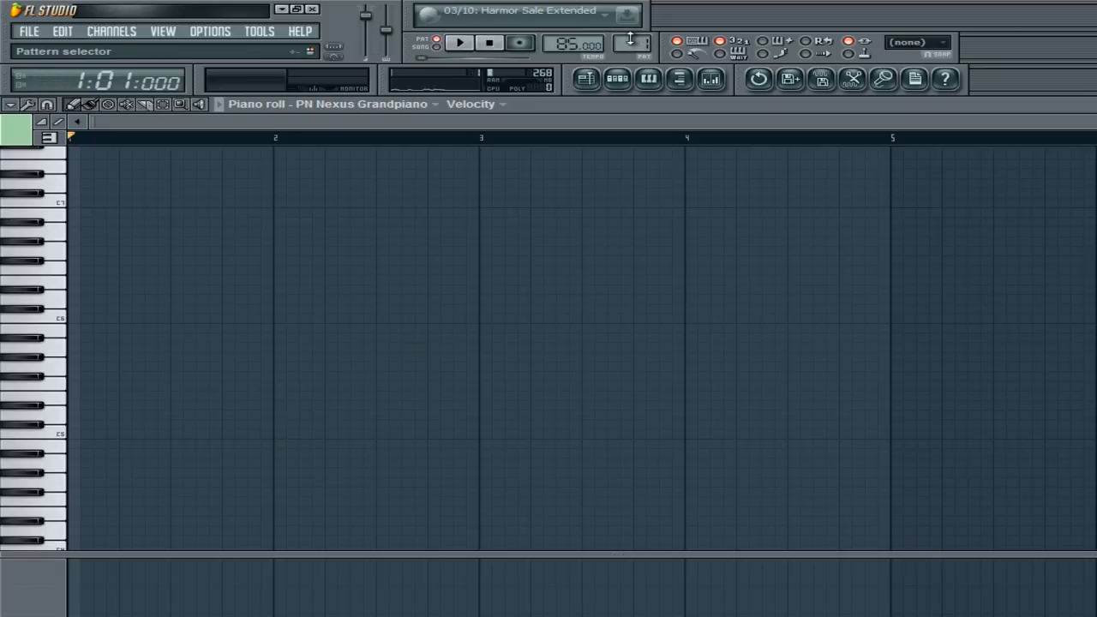
{"action": "scroll", "coordinate": [630, 42], "scroll_direction": "up", "scroll_amount": 1}
{"action": "left_click", "coordinate": [617, 78]}
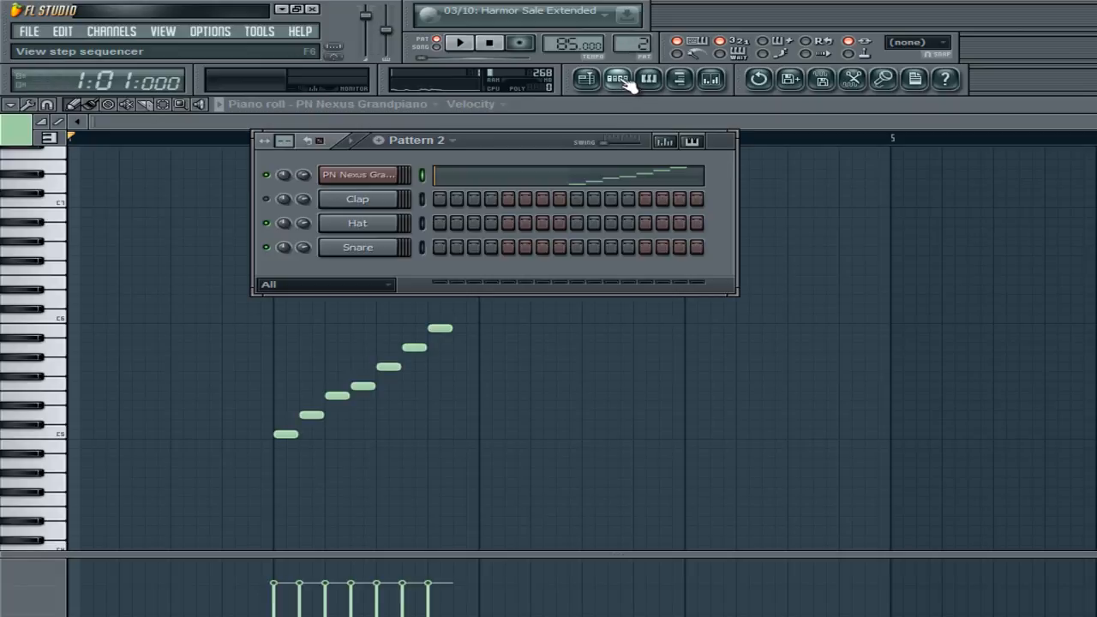
{"action": "left_click", "coordinate": [617, 78]}
- Move the seven-note C scale from bar 2 to the start of bar 1 and play it
{"action": "left_click_drag", "start_coordinate": [518, 296], "coordinate": [76, 435]}
{"action": "left_click", "coordinate": [448, 458]}
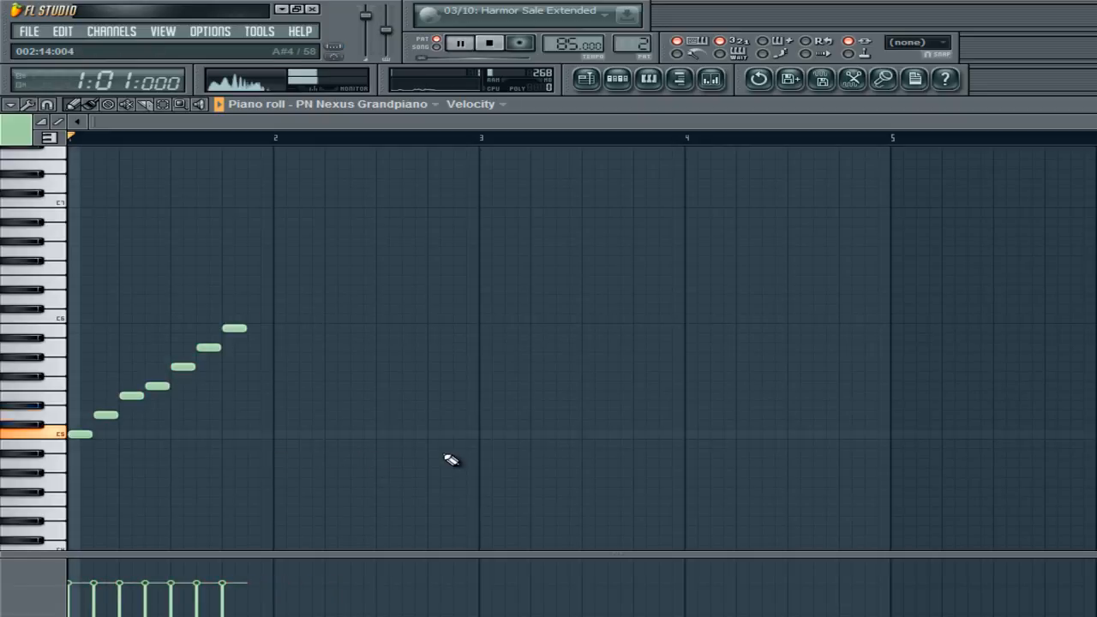
{"action": "key", "text": "space"}
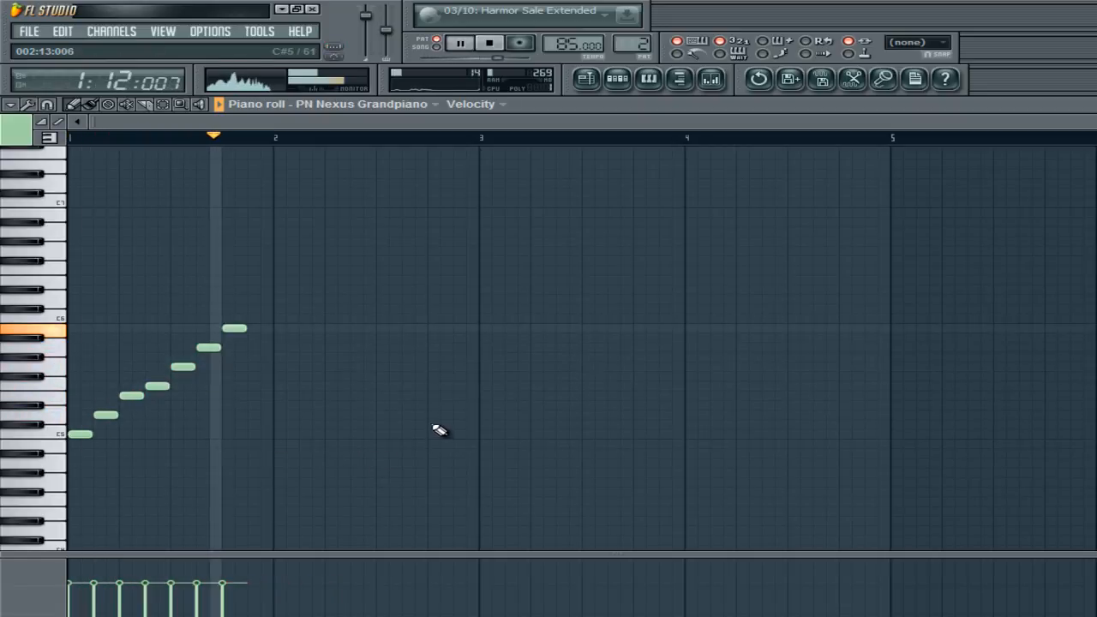
{"action": "key", "text": "space"}
- Try a C6 note after the B5 at the end of bar 1, and remove it again
{"action": "left_click", "coordinate": [257, 319]}
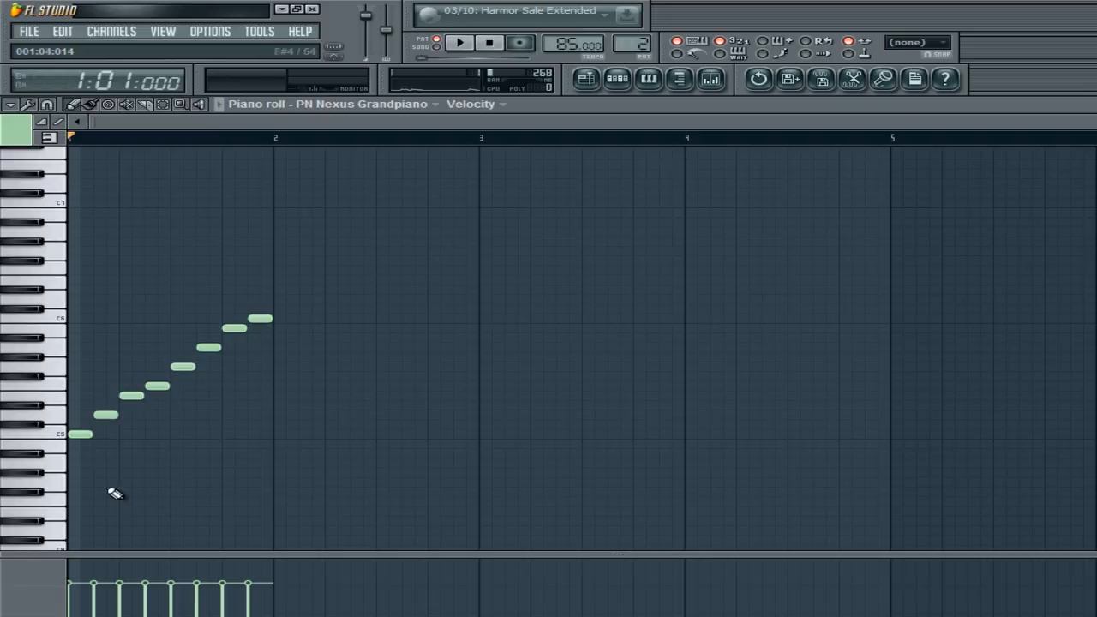
{"action": "right_click", "coordinate": [266, 319]}
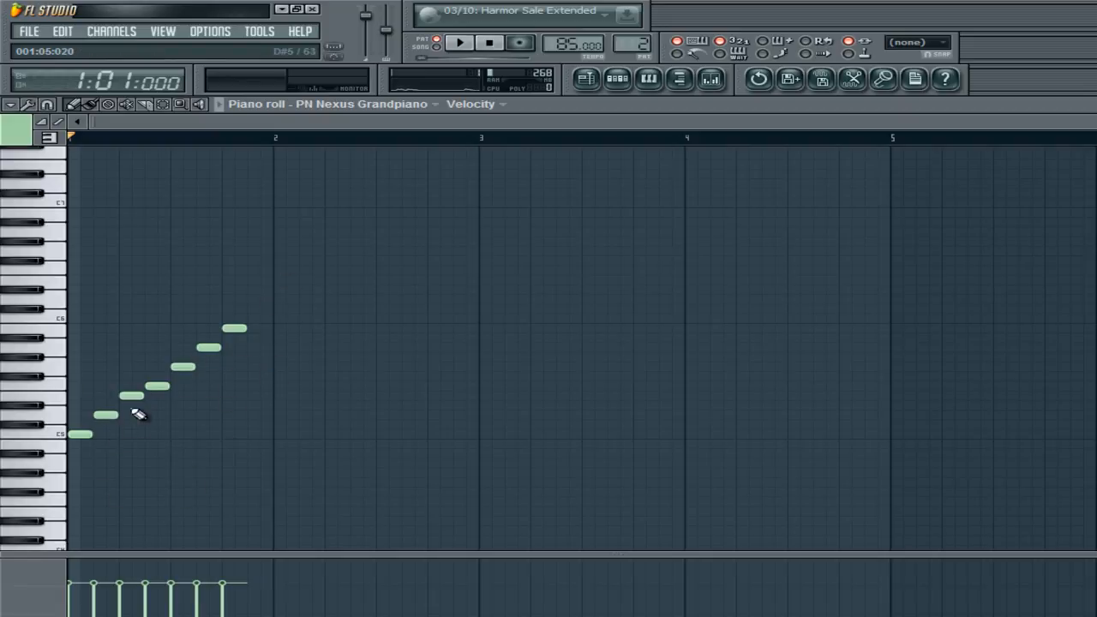
- Audition C5 and the neighbouring key above it on the piano keyboard
{"action": "left_click", "coordinate": [54, 436]}
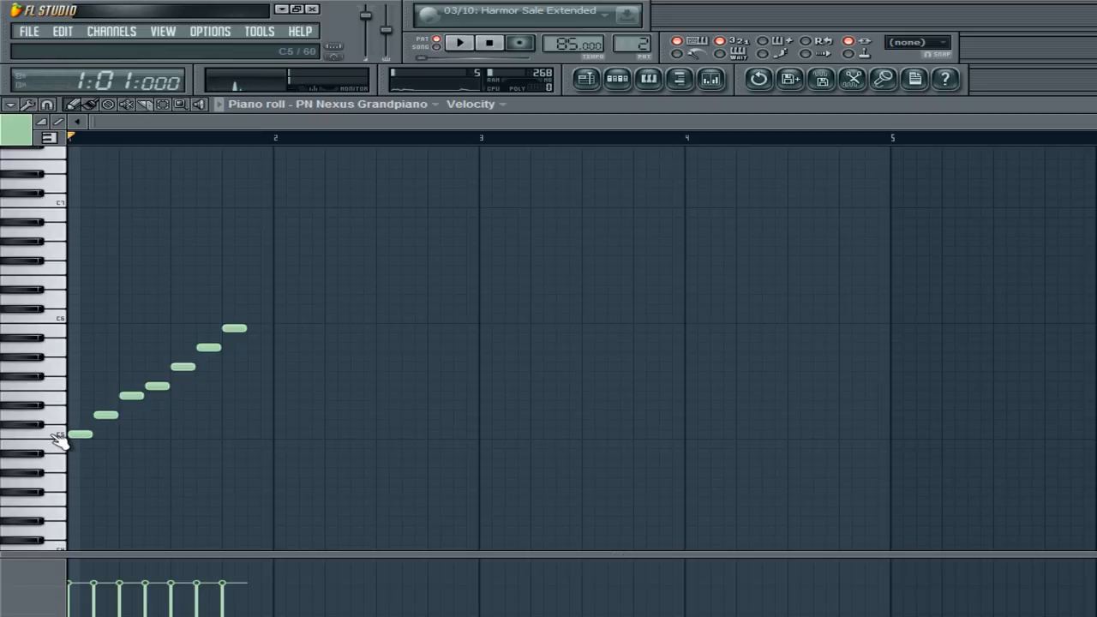
{"action": "left_click", "coordinate": [58, 437]}
{"action": "left_click", "coordinate": [60, 424]}
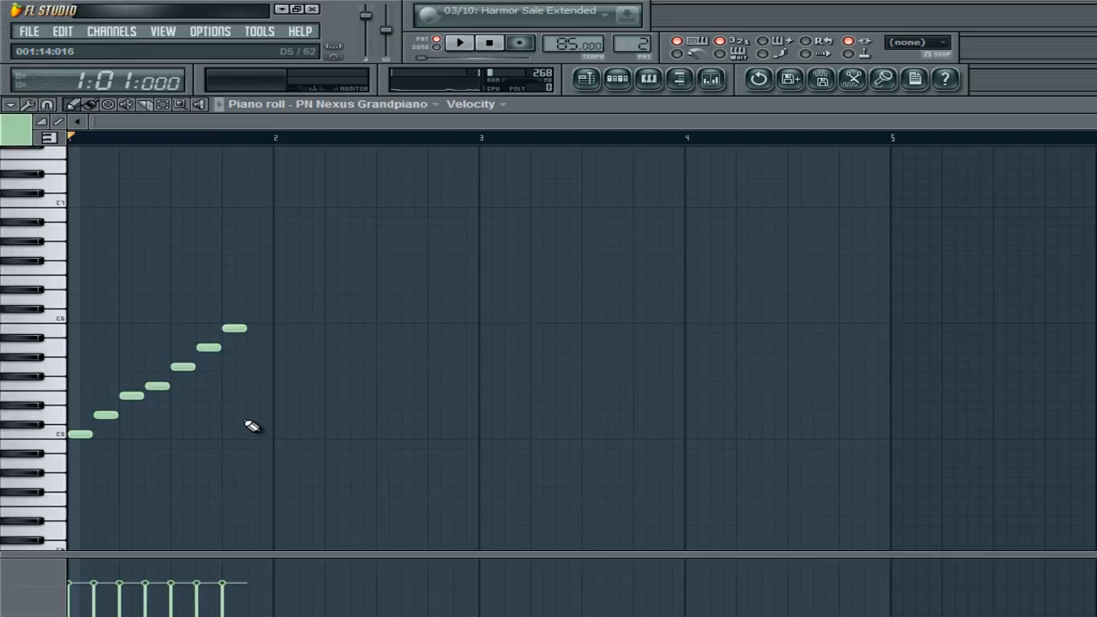
- Try C#5 and B4 in place of the scale's second note, and restore it to D5
{"action": "left_click_drag", "start_coordinate": [96, 417], "coordinate": [94, 425]}
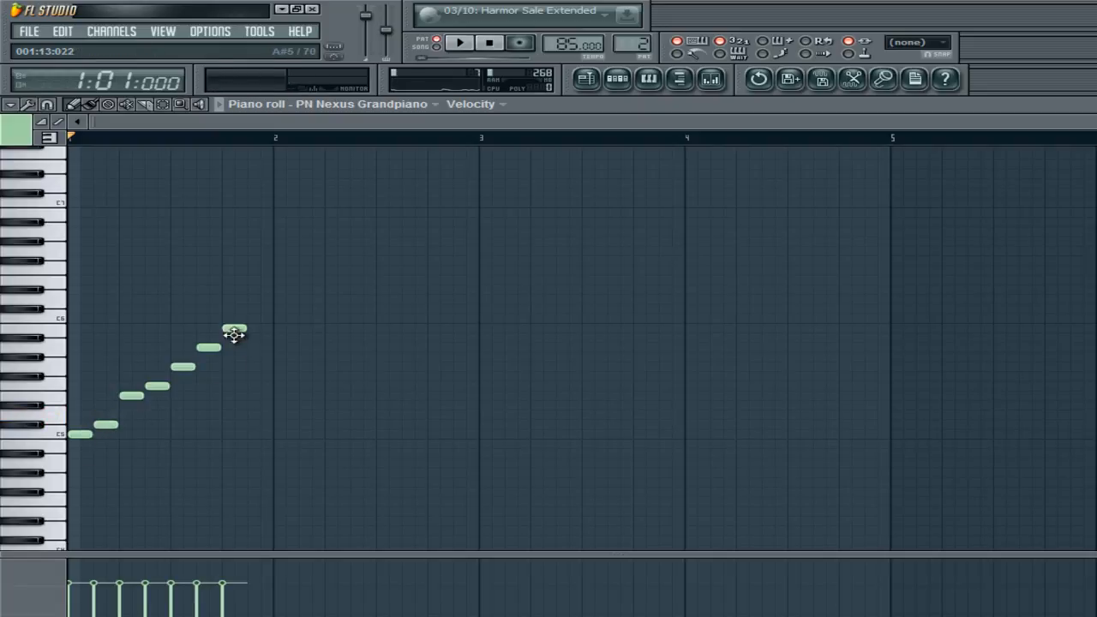
{"action": "left_click_drag", "start_coordinate": [98, 425], "coordinate": [93, 443]}
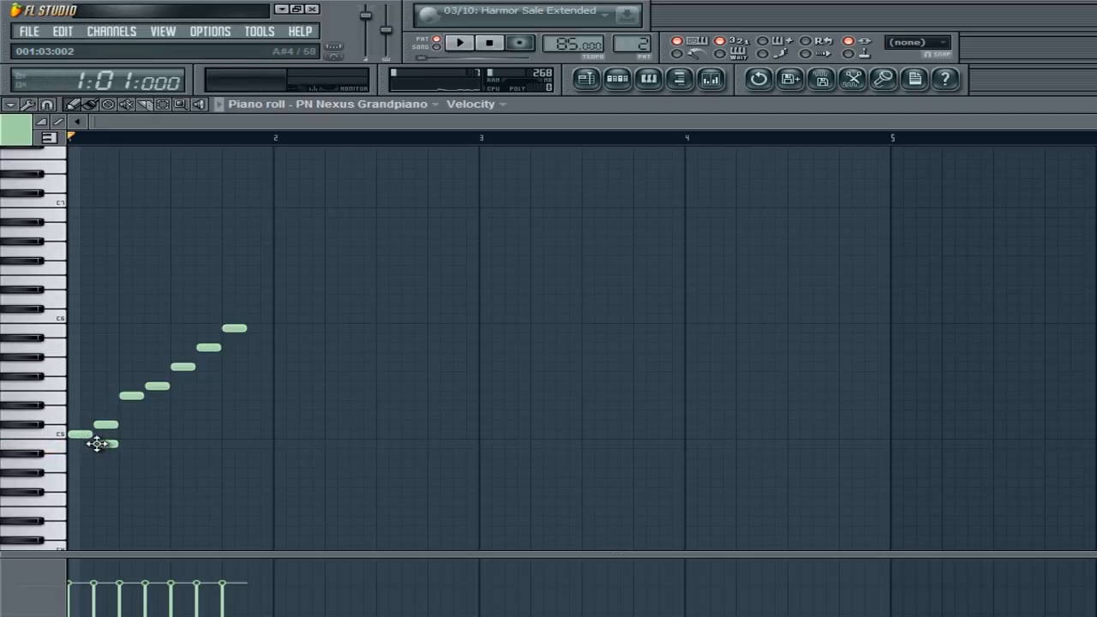
{"action": "right_click", "coordinate": [100, 417]}
{"action": "left_click", "coordinate": [106, 414]}
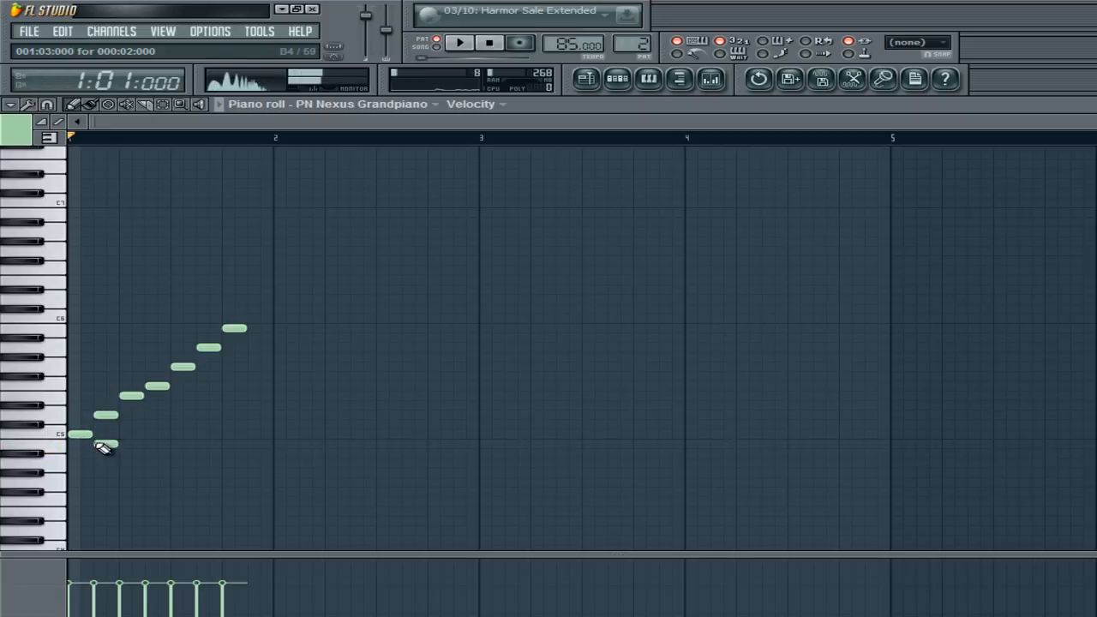
{"action": "right_click", "coordinate": [104, 444]}
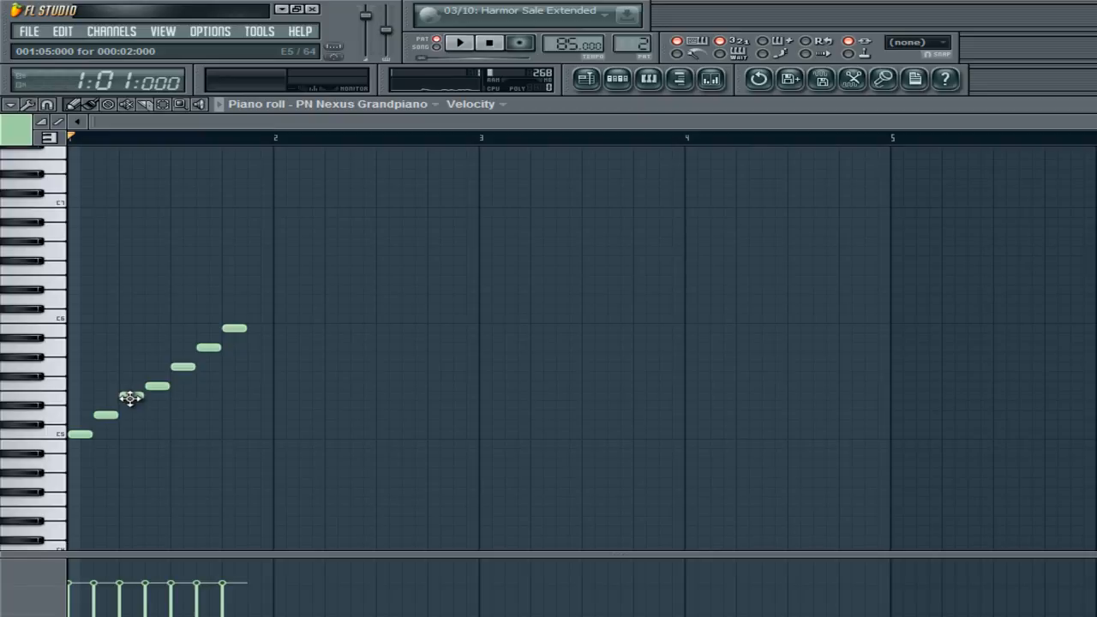
- Lower the scale's third note to D#5, and audition it with the D5 before it removed and put back
{"action": "left_click_drag", "start_coordinate": [128, 396], "coordinate": [129, 405]}
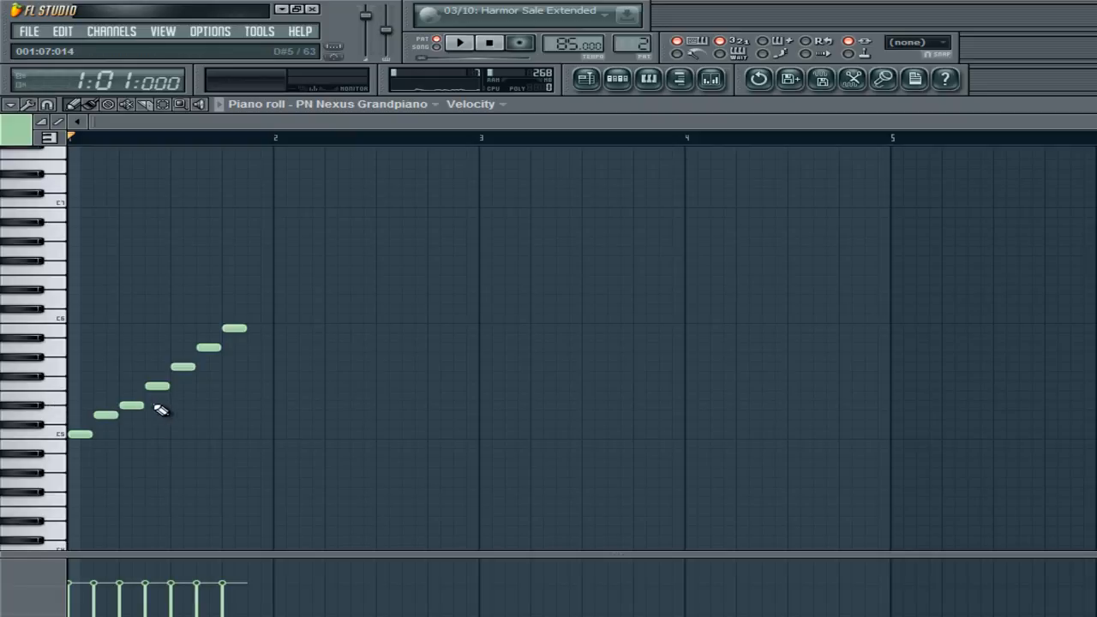
{"action": "right_click", "coordinate": [100, 413]}
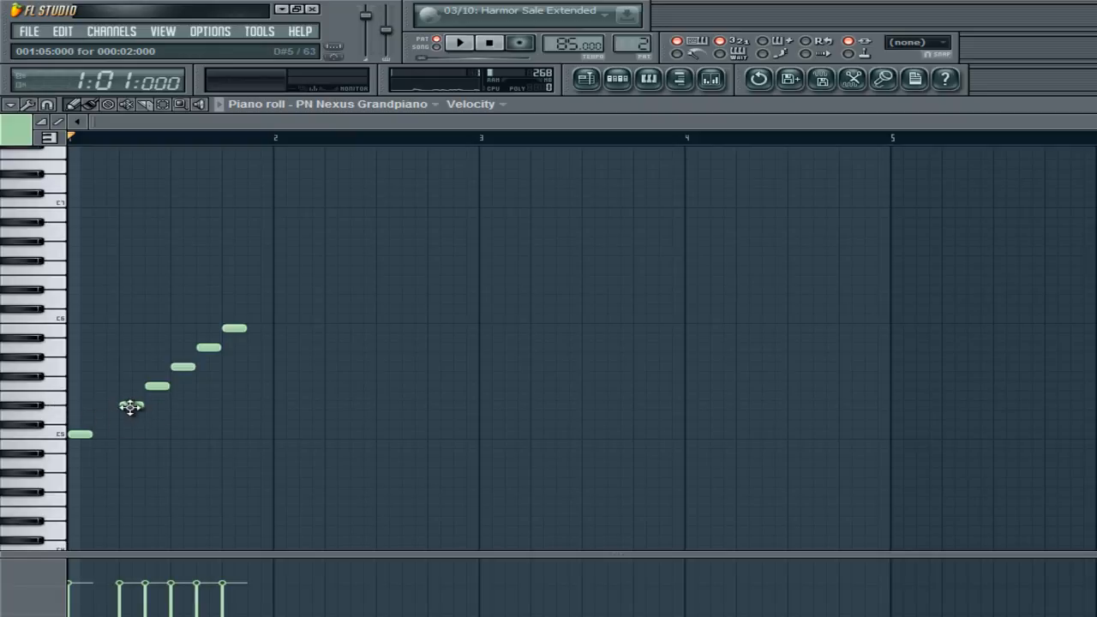
{"action": "mouse_move", "coordinate": [130, 406]}
{"action": "left_mouse_down"}
{"action": "mouse_move", "coordinate": [80, 405]}
{"action": "mouse_move", "coordinate": [130, 404]}
{"action": "left_mouse_up"}
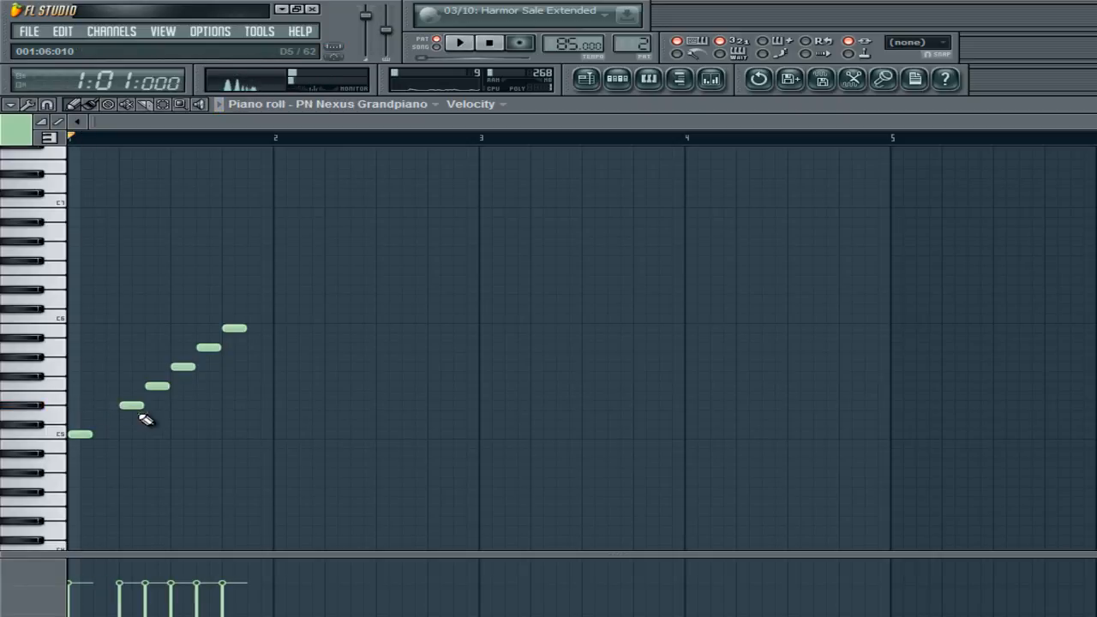
{"action": "left_click", "coordinate": [96, 415]}
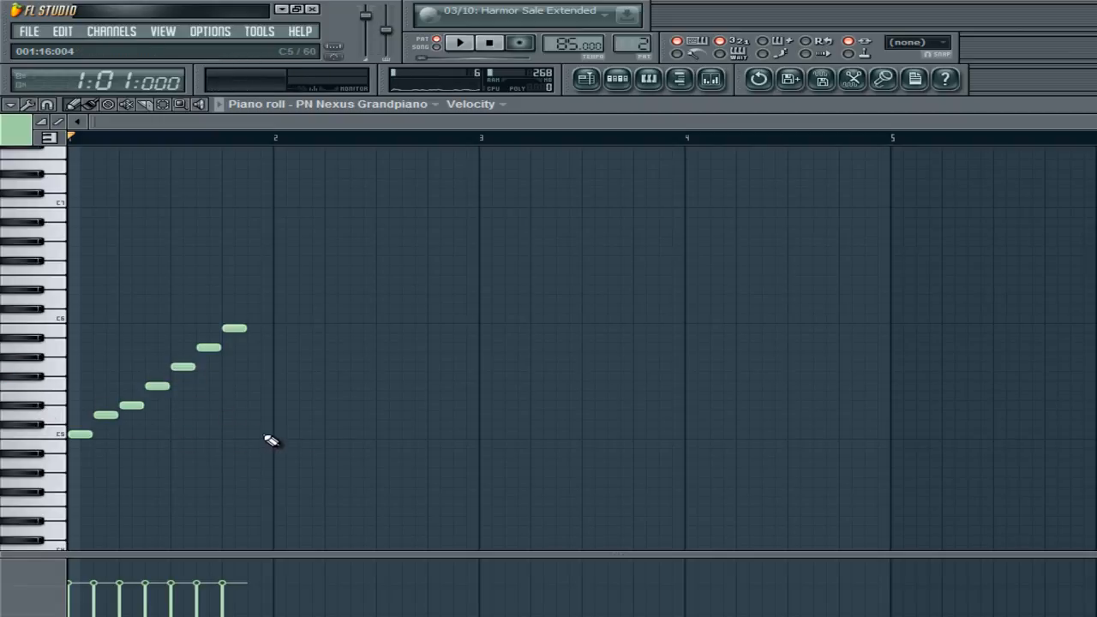
- Lower the sixth note to G#5 and the seventh to A#5, and finish the scale with C6 at the end of bar 1
{"action": "left_click", "coordinate": [205, 348]}
{"action": "left_click_drag", "start_coordinate": [209, 348], "coordinate": [209, 358]}
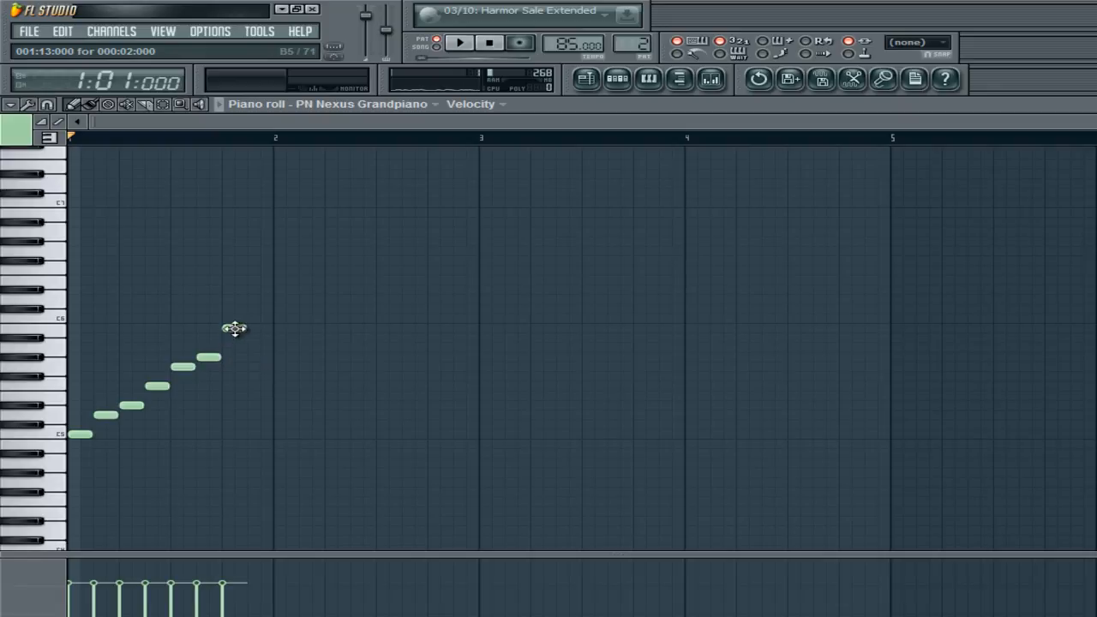
{"action": "left_click_drag", "start_coordinate": [235, 328], "coordinate": [235, 336]}
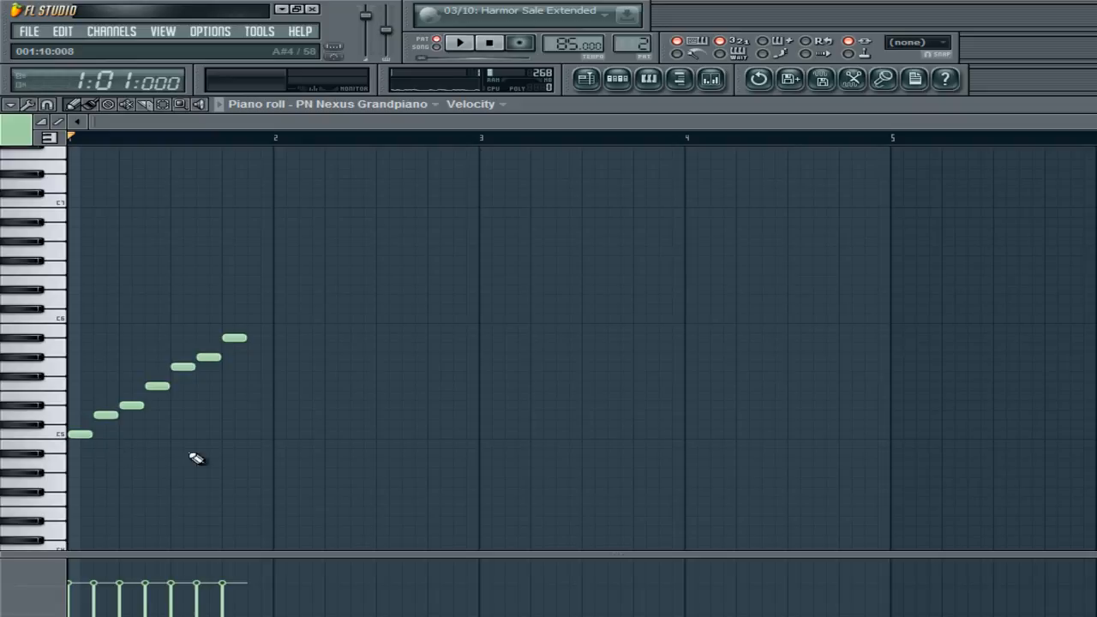
{"action": "left_click", "coordinate": [255, 318]}
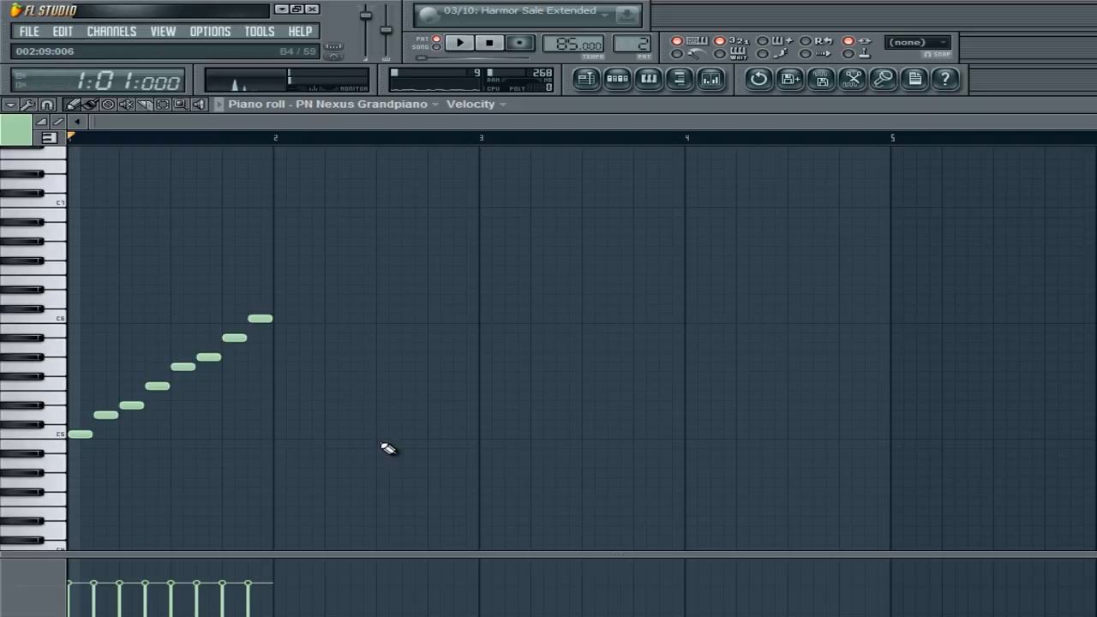
- Play back the C minor scale in Pattern 2 and stop it
{"action": "key", "text": "space"}
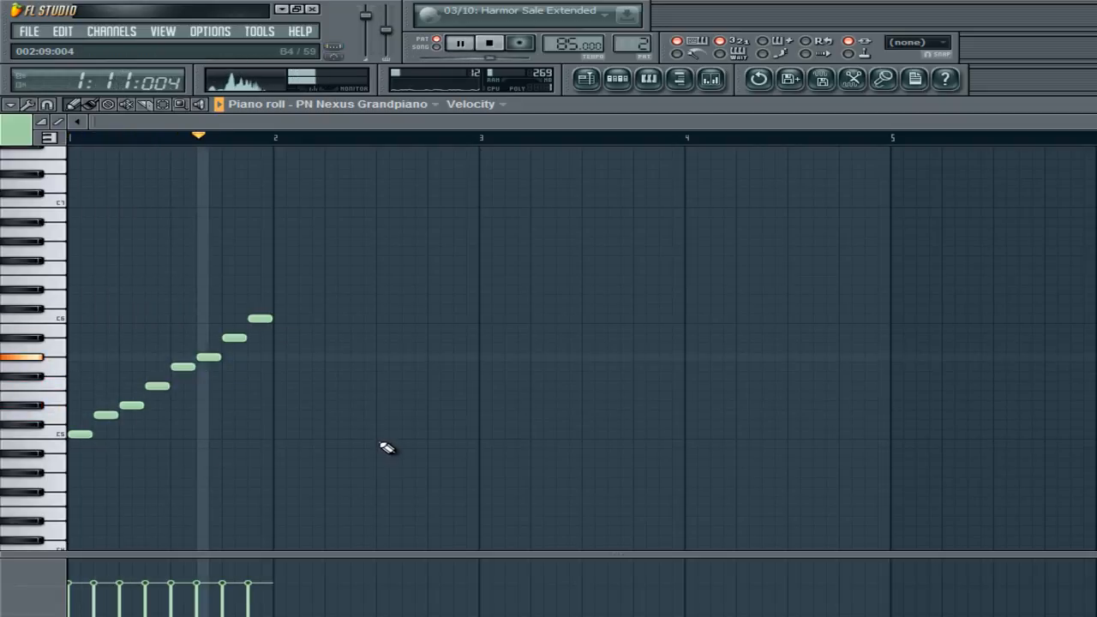
{"action": "key", "text": "space"}
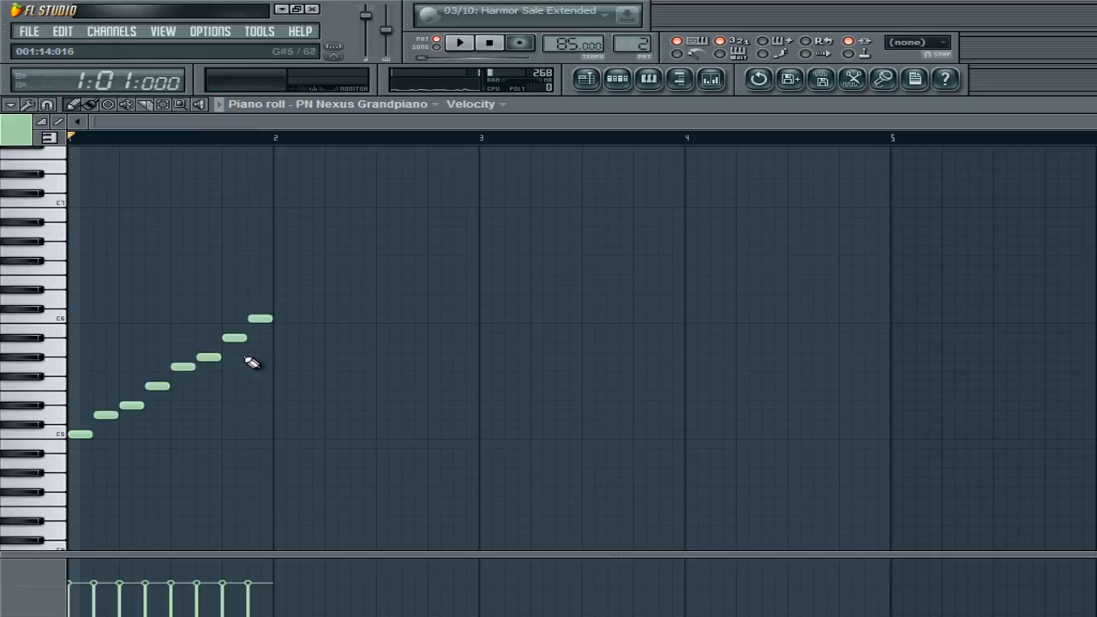
- Remove the closing C6 and transpose the seven remaining scale notes up so the scale starts on G5
{"action": "right_click", "coordinate": [268, 317]}
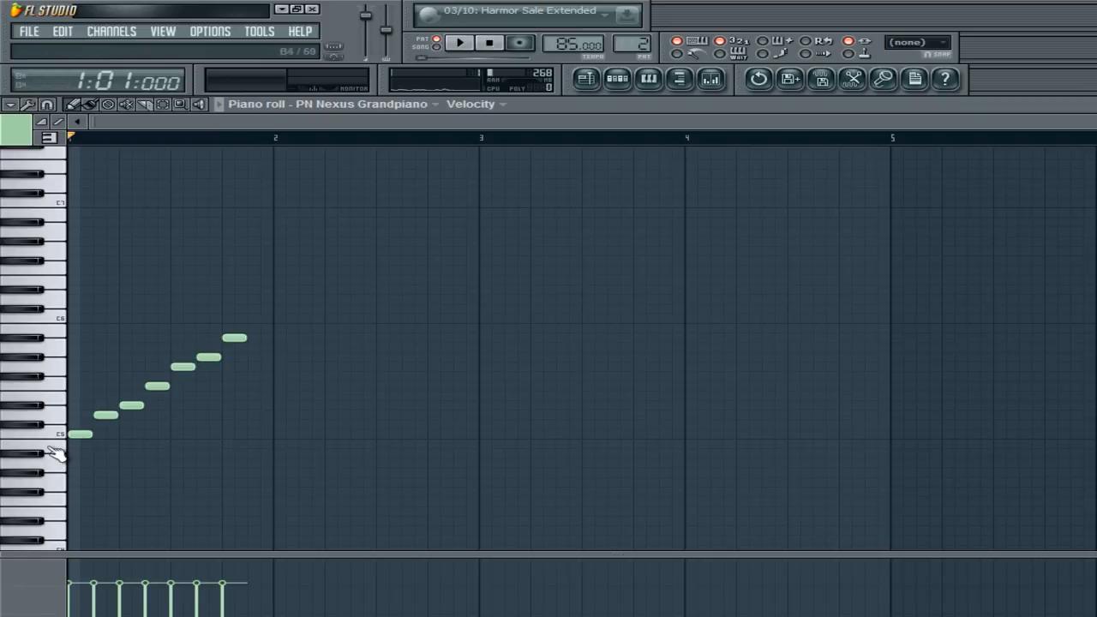
{"action": "left_click_drag", "start_coordinate": [309, 276], "coordinate": [67, 463]}
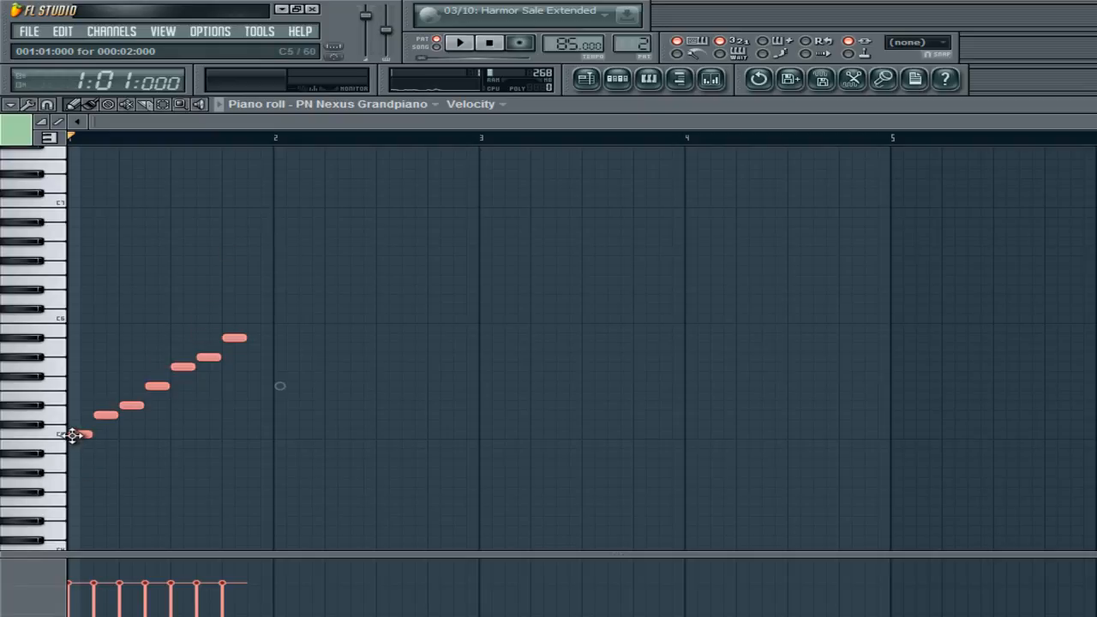
{"action": "left_click_drag", "start_coordinate": [79, 435], "coordinate": [82, 369]}
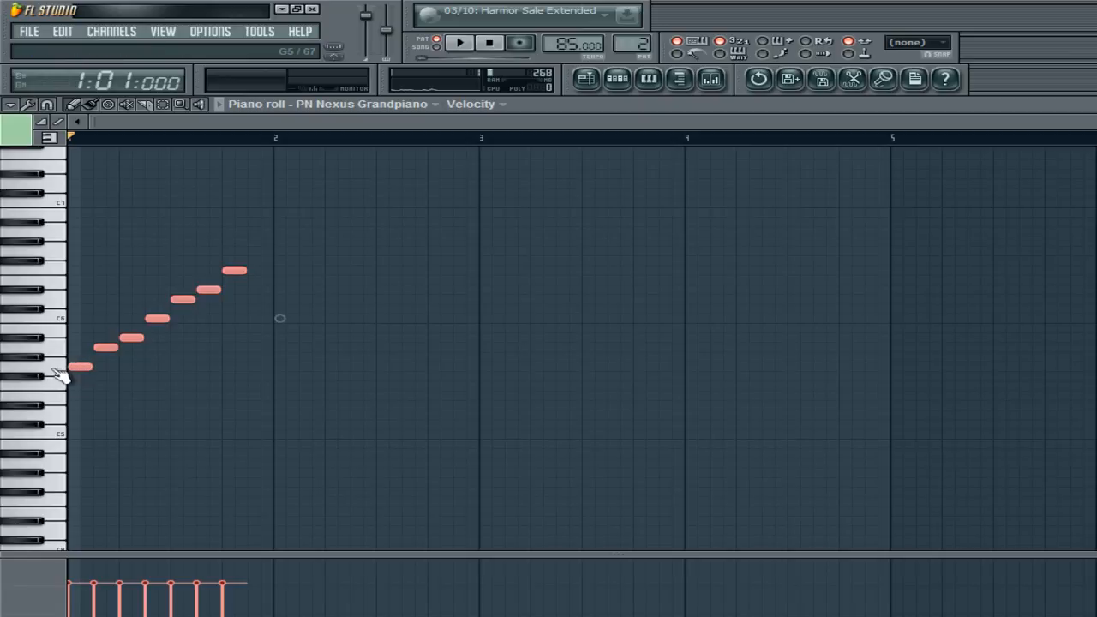
{"action": "left_click", "coordinate": [182, 405]}
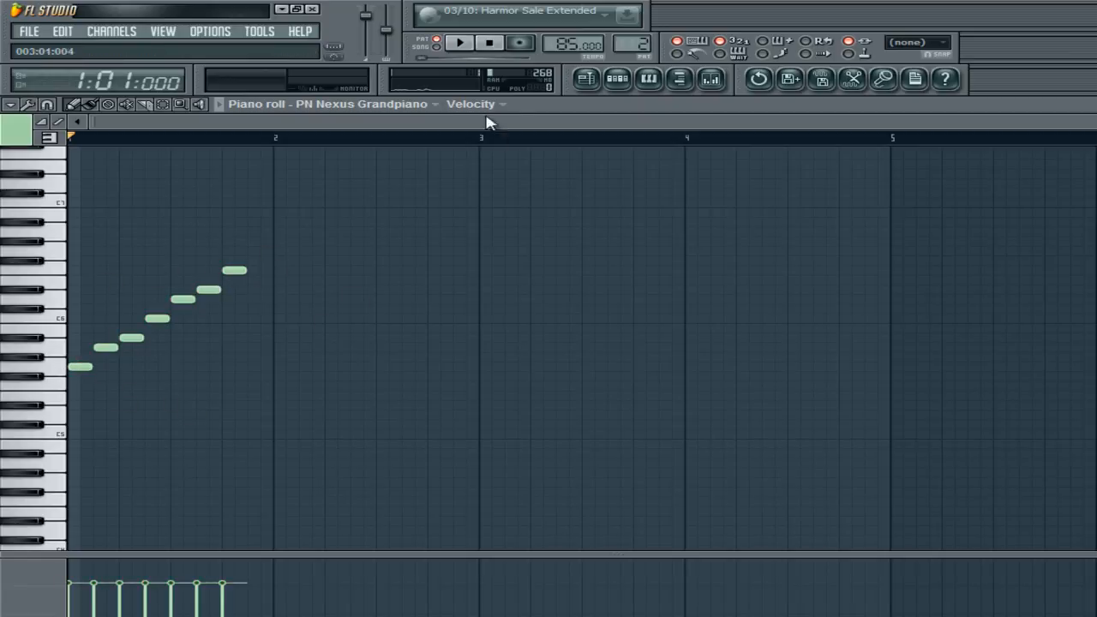
- Play the transposed scale with G6 added at the end of bar 1, and move all its notes back down to start on C5
{"action": "left_click", "coordinate": [459, 42]}
{"action": "left_click", "coordinate": [261, 251]}
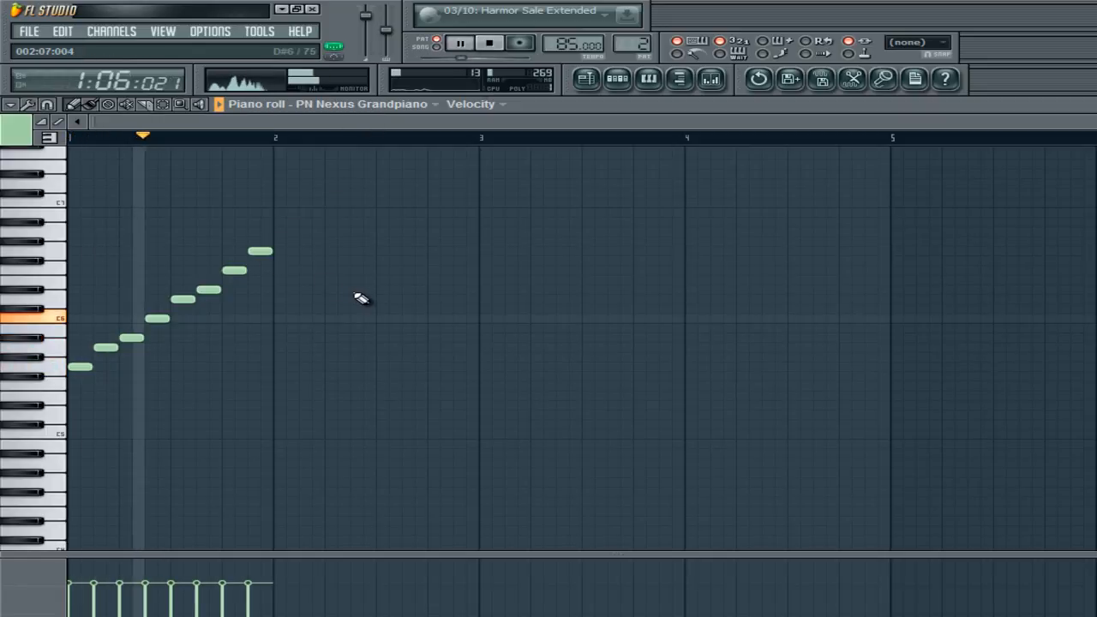
{"action": "left_click", "coordinate": [489, 43]}
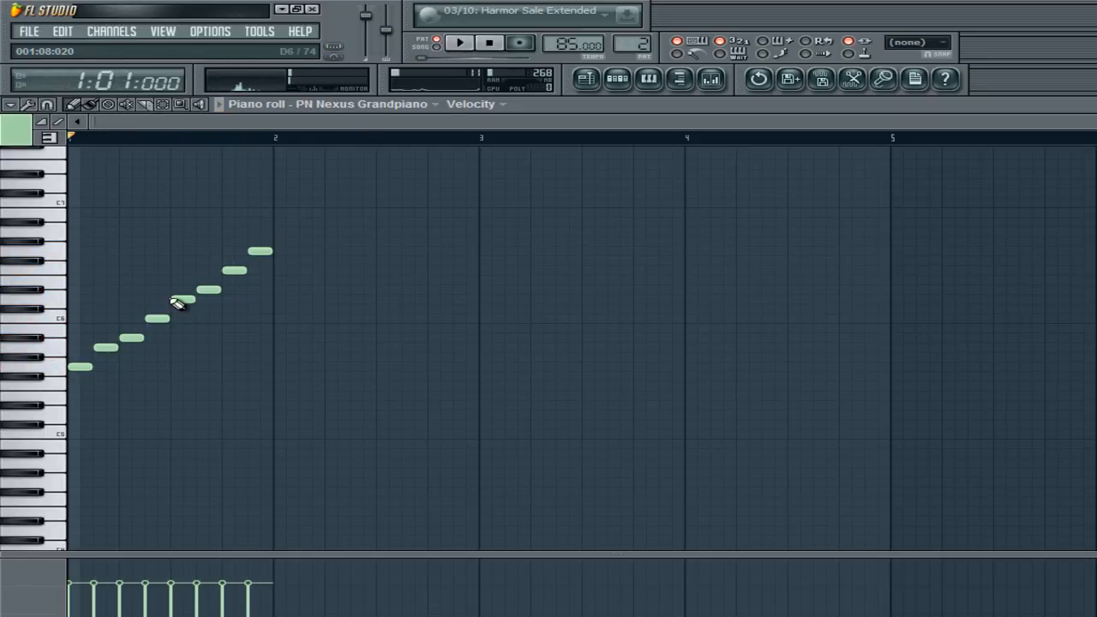
{"action": "left_click_drag", "start_coordinate": [310, 228], "coordinate": [69, 438]}
{"action": "left_click", "coordinate": [147, 454]}
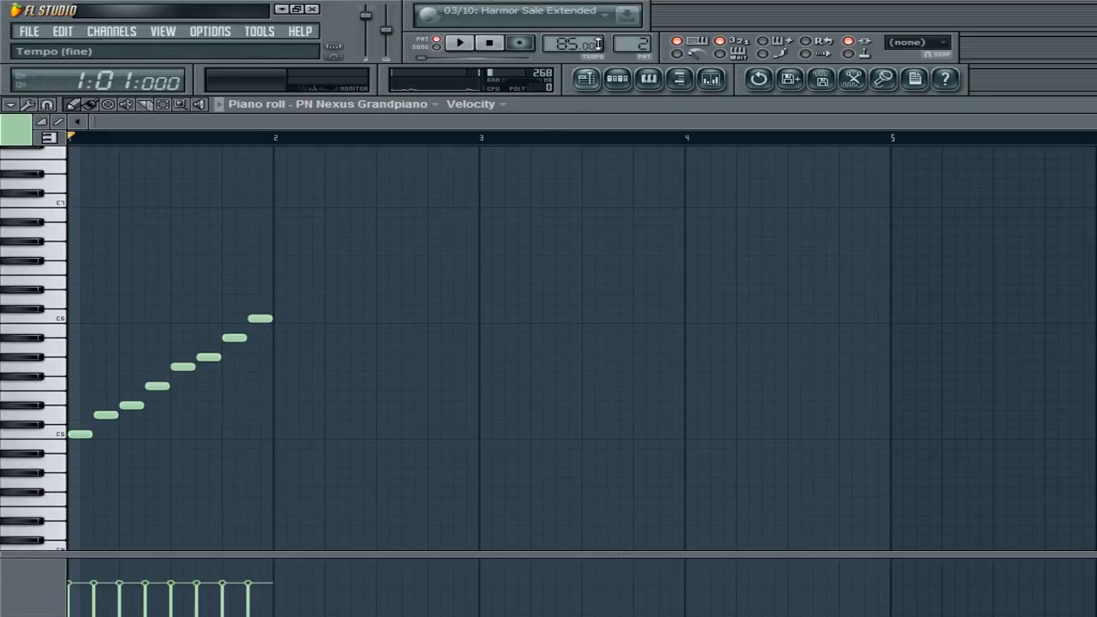
- Switch to Pattern 1 and enter the C major scale from C5 up to B5 as seven consecutive notes in bar 1
{"action": "scroll", "coordinate": [624, 43], "scroll_direction": "down", "scroll_amount": 1}
{"action": "left_click", "coordinate": [75, 434]}
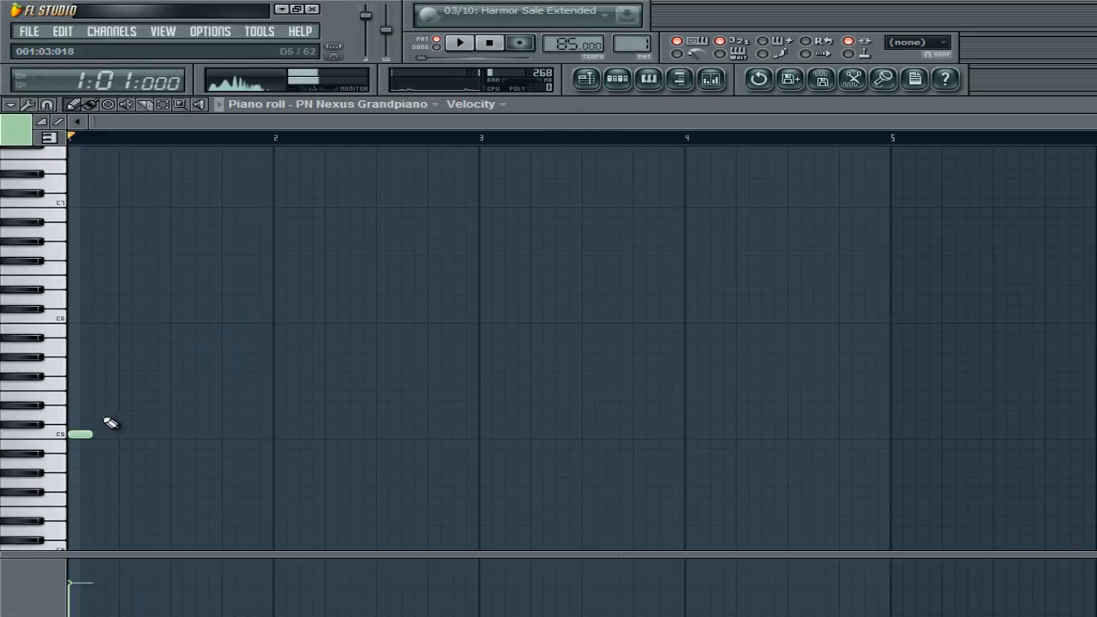
{"action": "left_click", "coordinate": [103, 415]}
{"action": "left_click", "coordinate": [129, 395]}
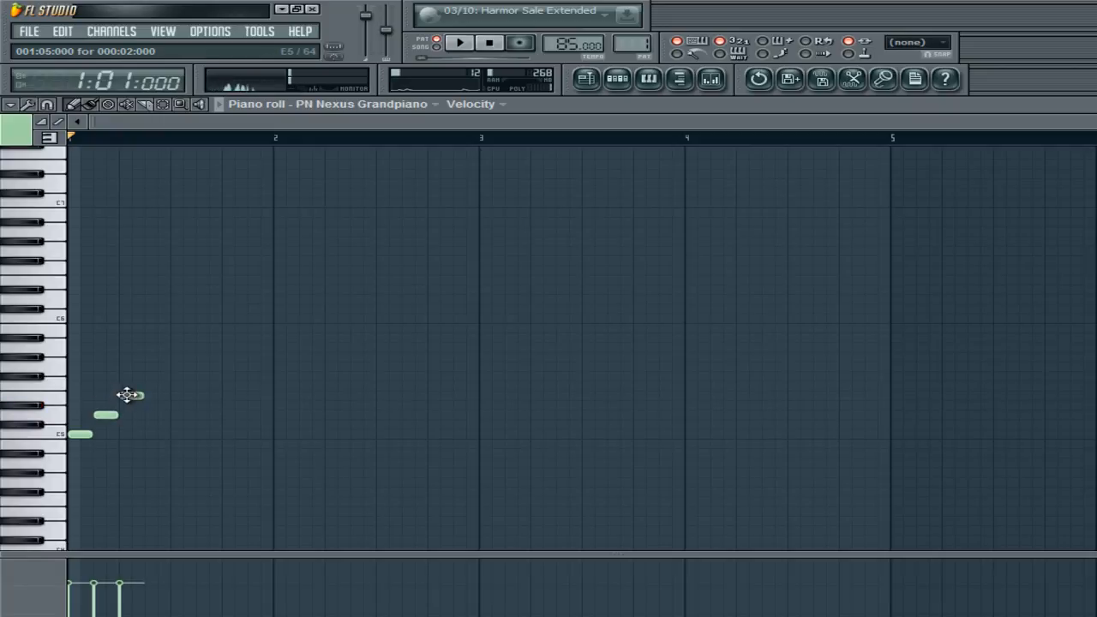
{"action": "left_click", "coordinate": [152, 385]}
{"action": "left_click", "coordinate": [178, 367]}
{"action": "left_click", "coordinate": [204, 347]}
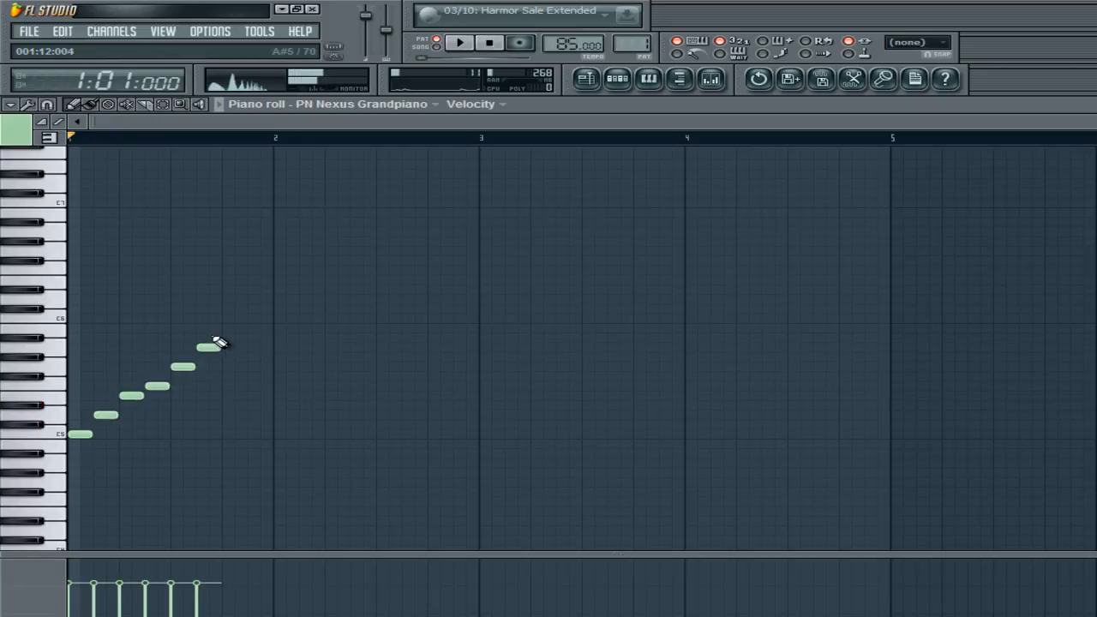
{"action": "left_click", "coordinate": [227, 326]}
{"action": "left_click_drag", "start_coordinate": [271, 267], "coordinate": [66, 477]}
{"action": "left_click", "coordinate": [368, 480], "text": "ctrl"}
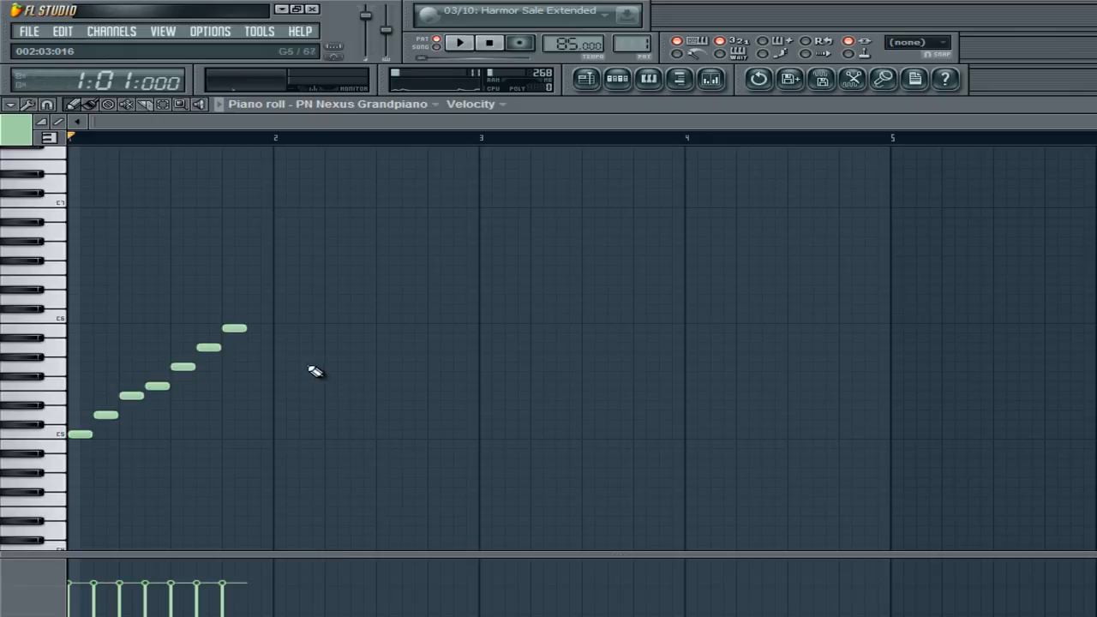
- Cut the scale from the PN Nexus Grandpiano channel and paste it into the Clap channel of Pattern 1
{"action": "left_click", "coordinate": [617, 78]}
{"action": "right_click", "coordinate": [364, 174]}
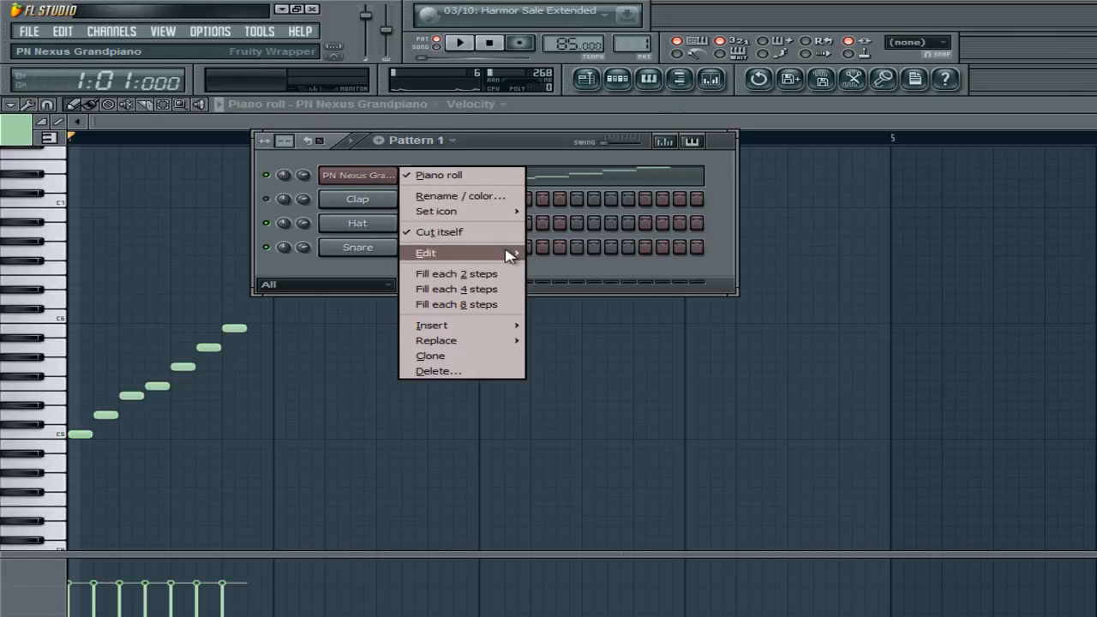
{"action": "left_click", "coordinate": [513, 251]}
{"action": "right_click", "coordinate": [400, 195]}
{"action": "mouse_move", "coordinate": [490, 289]}
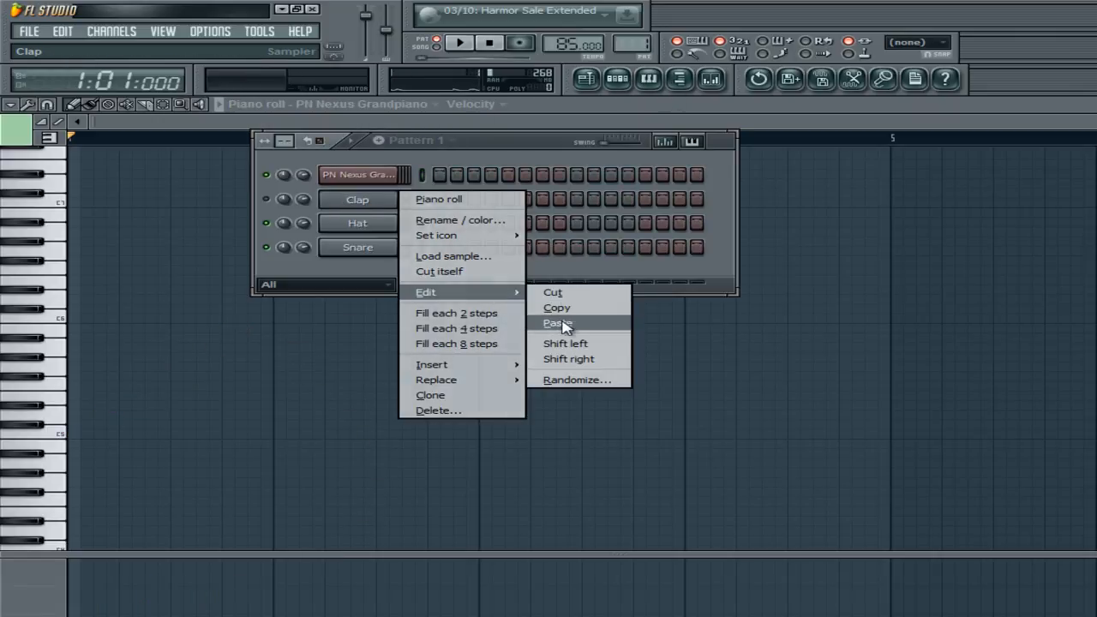
{"action": "left_click", "coordinate": [552, 320]}
- Open the PN Nexus Grandpiano channel's piano roll at the octave around C4
{"action": "right_click", "coordinate": [362, 176]}
{"action": "left_click", "coordinate": [424, 175]}
{"action": "right_click", "coordinate": [363, 176]}
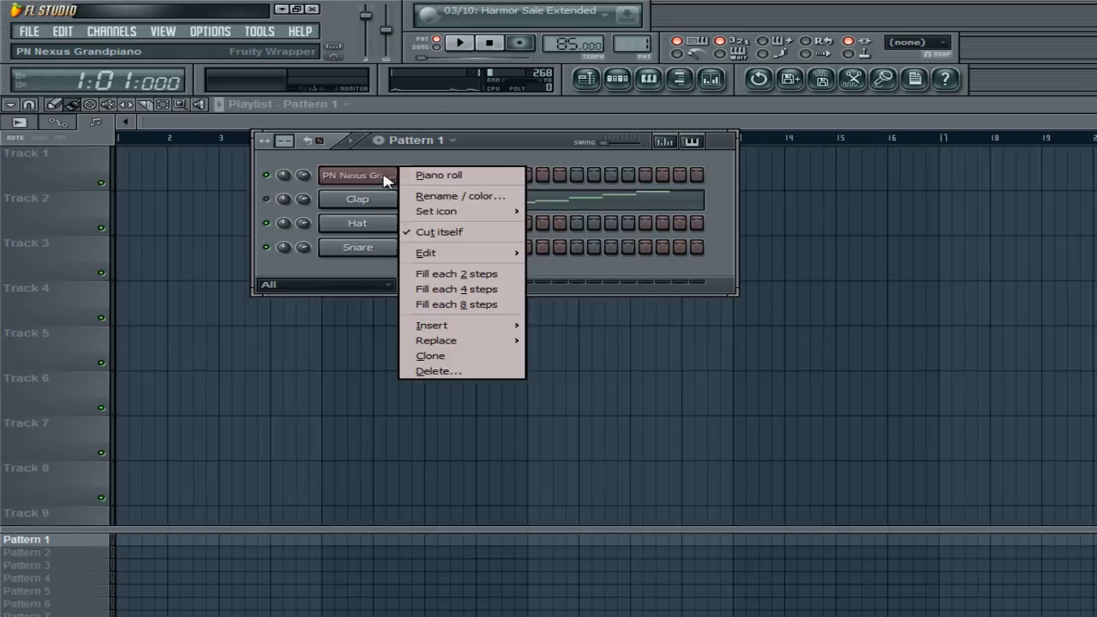
{"action": "left_click", "coordinate": [458, 178]}
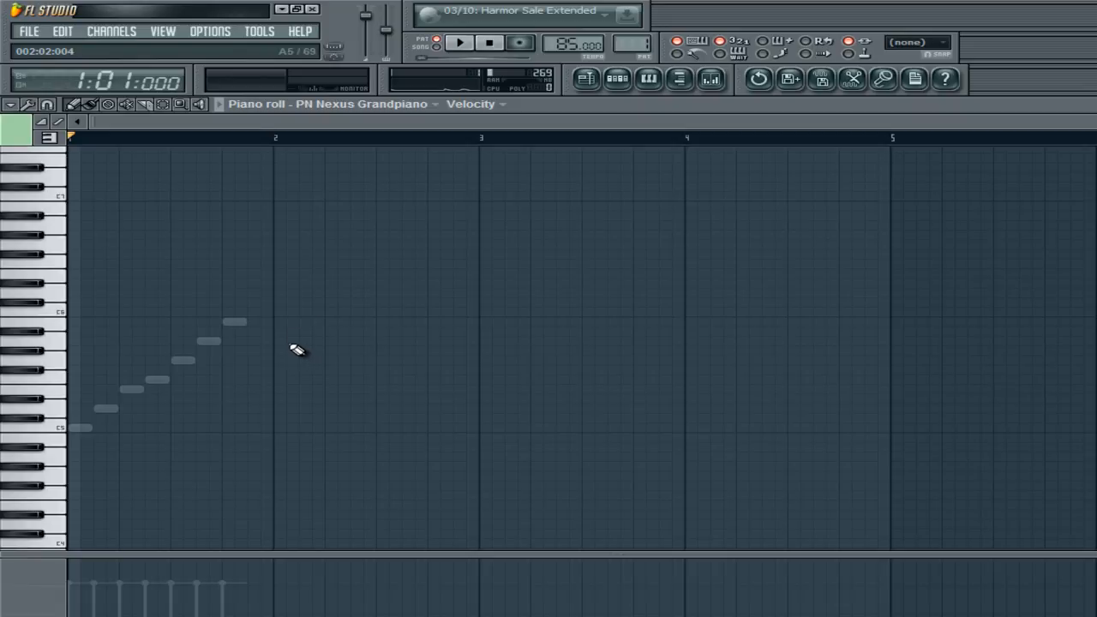
{"action": "scroll", "coordinate": [222, 437], "scroll_direction": "down", "scroll_amount": 3}
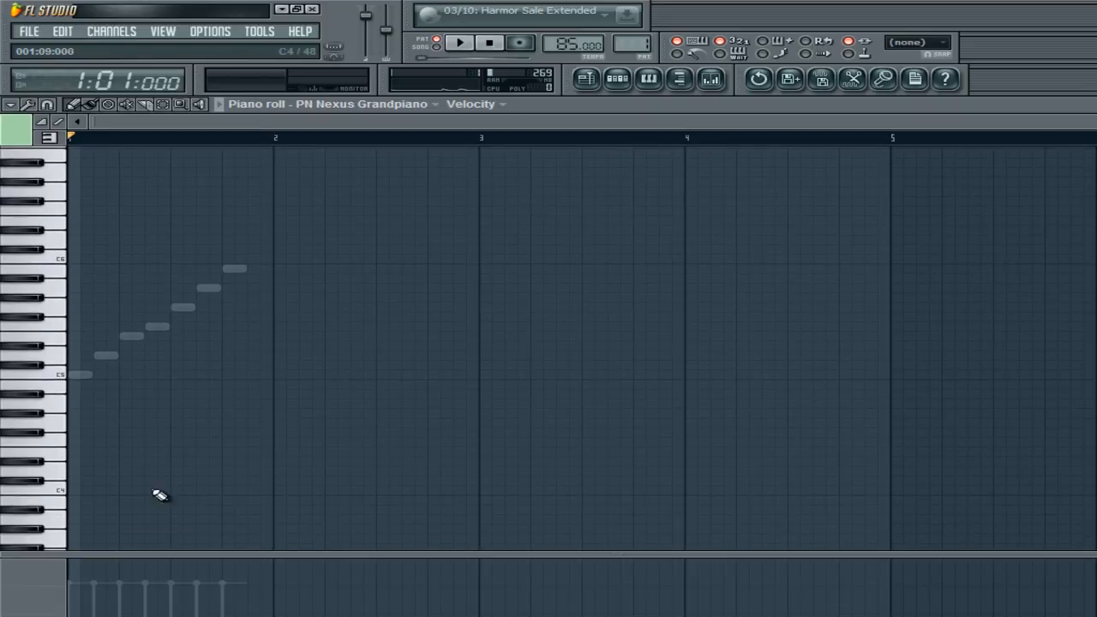
{"action": "scroll", "coordinate": [159, 495], "scroll_direction": "down", "scroll_amount": 3}
{"action": "left_click", "coordinate": [87, 438]}
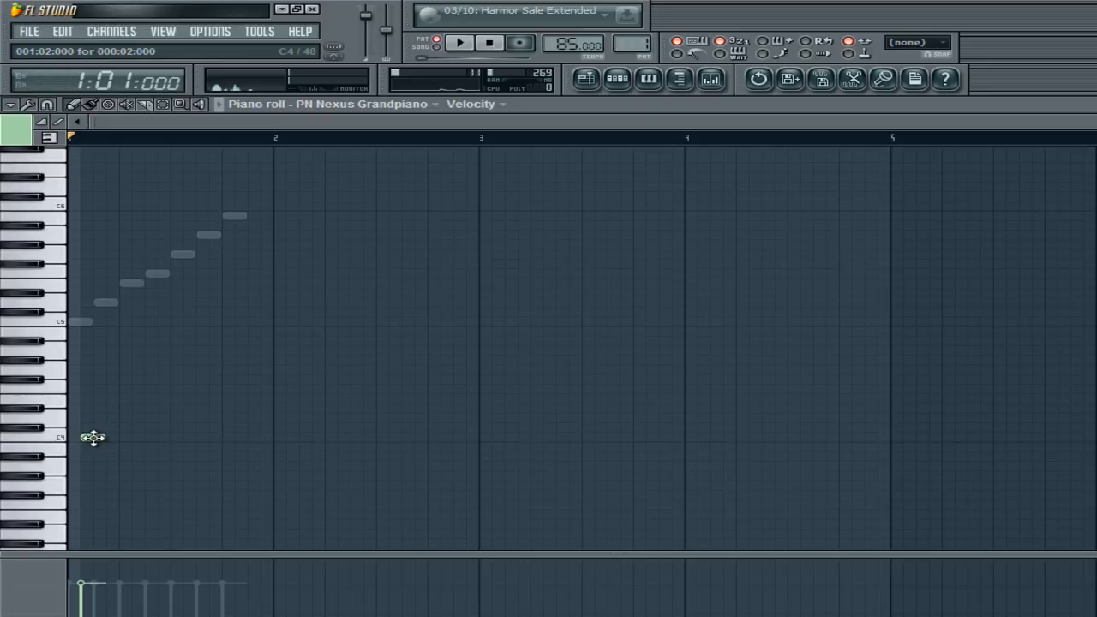
{"action": "left_click_drag", "start_coordinate": [92, 438], "coordinate": [83, 440]}
{"action": "left_click", "coordinate": [290, 447]}
{"action": "right_click", "coordinate": [296, 448]}
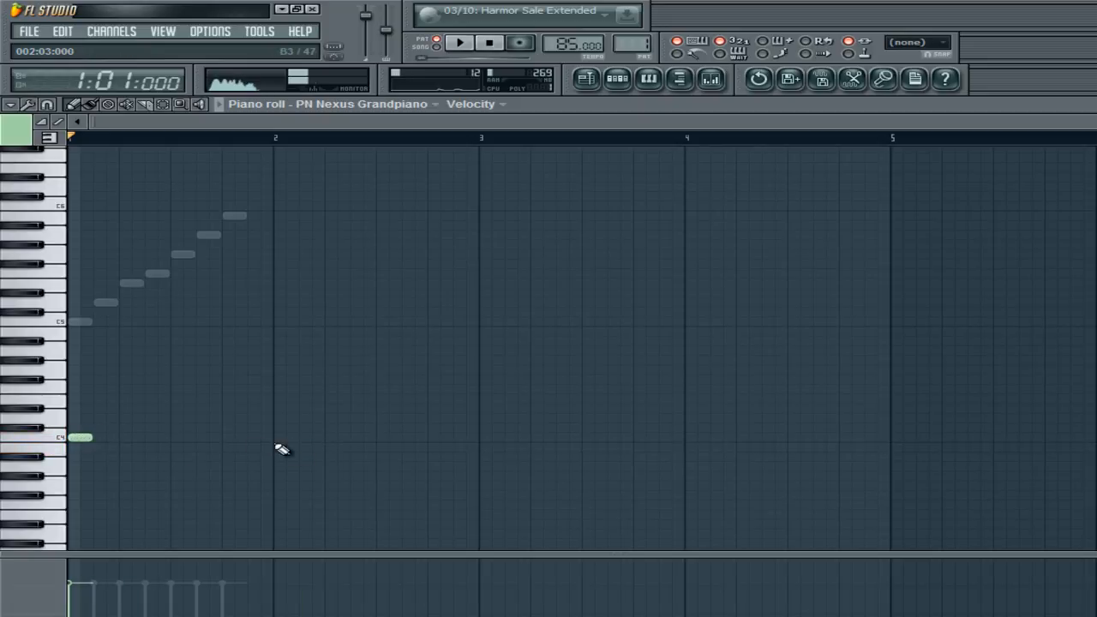
{"action": "right_click", "coordinate": [86, 440]}
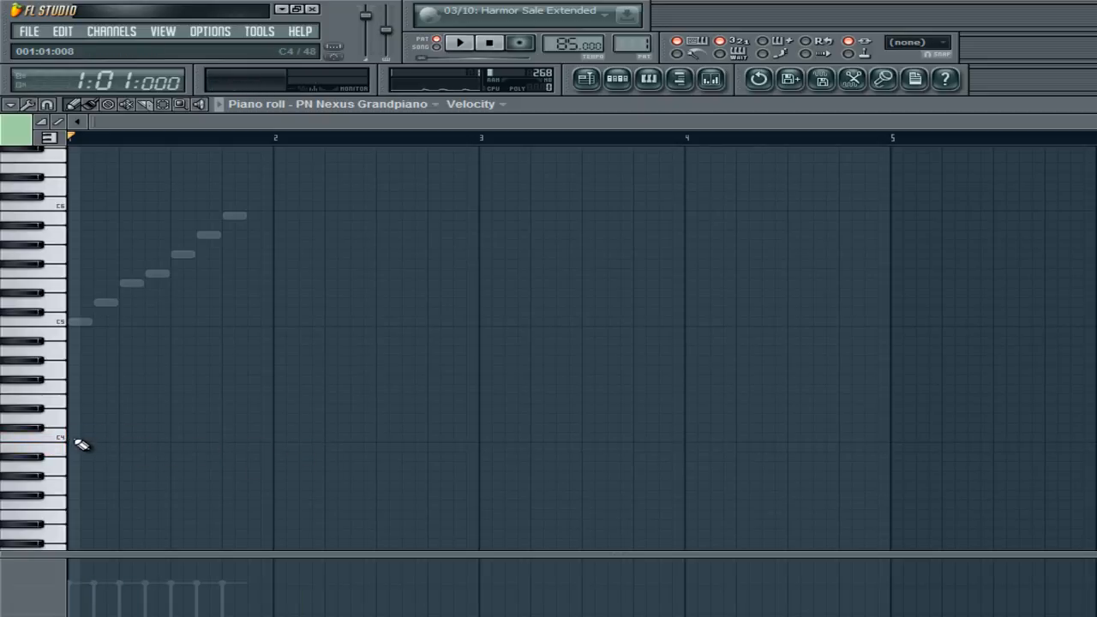
- Enter a four-bar bass line of one-bar notes: C4 in bar 1, A3 in bar 2, F3 in bar 3 and G3 in bar 4
{"action": "left_click", "coordinate": [77, 440]}
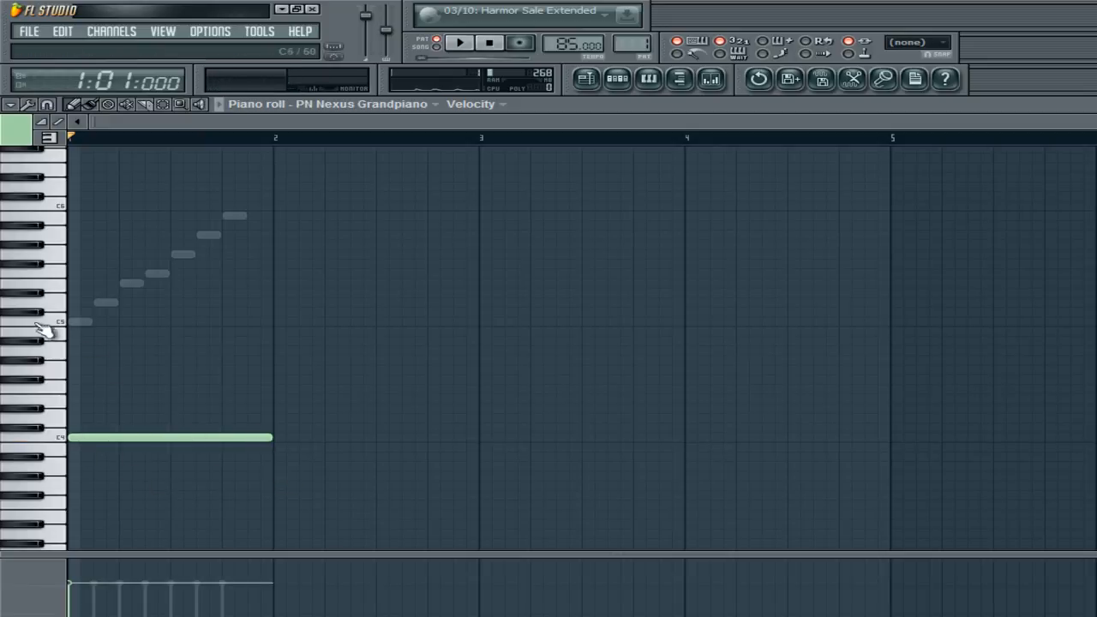
{"action": "left_click", "coordinate": [276, 466]}
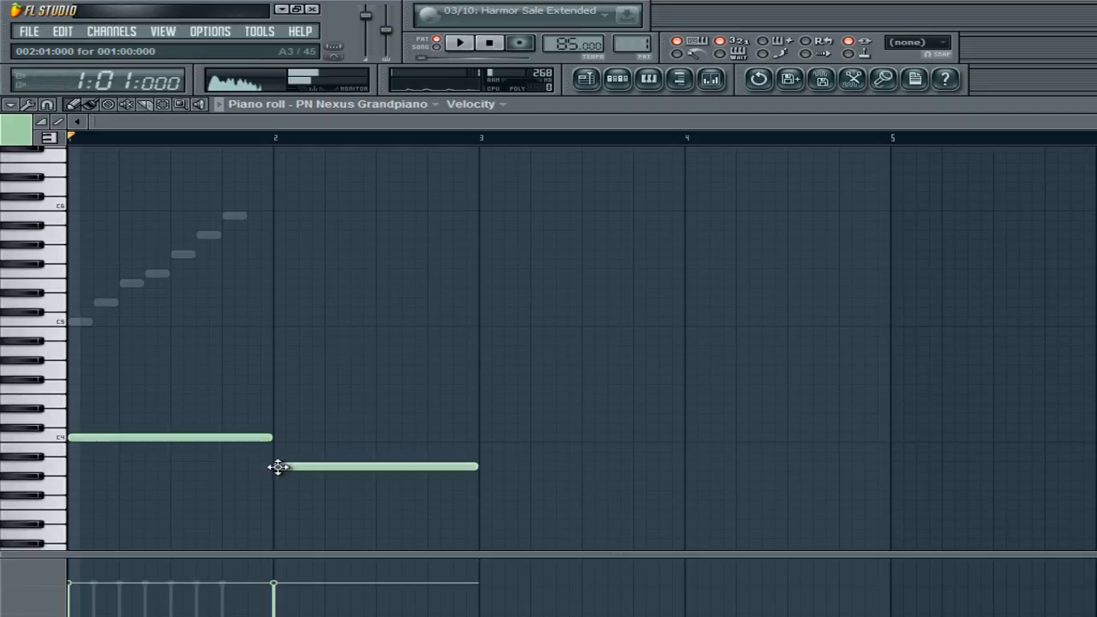
{"action": "left_click_drag", "start_coordinate": [481, 514], "coordinate": [483, 506]}
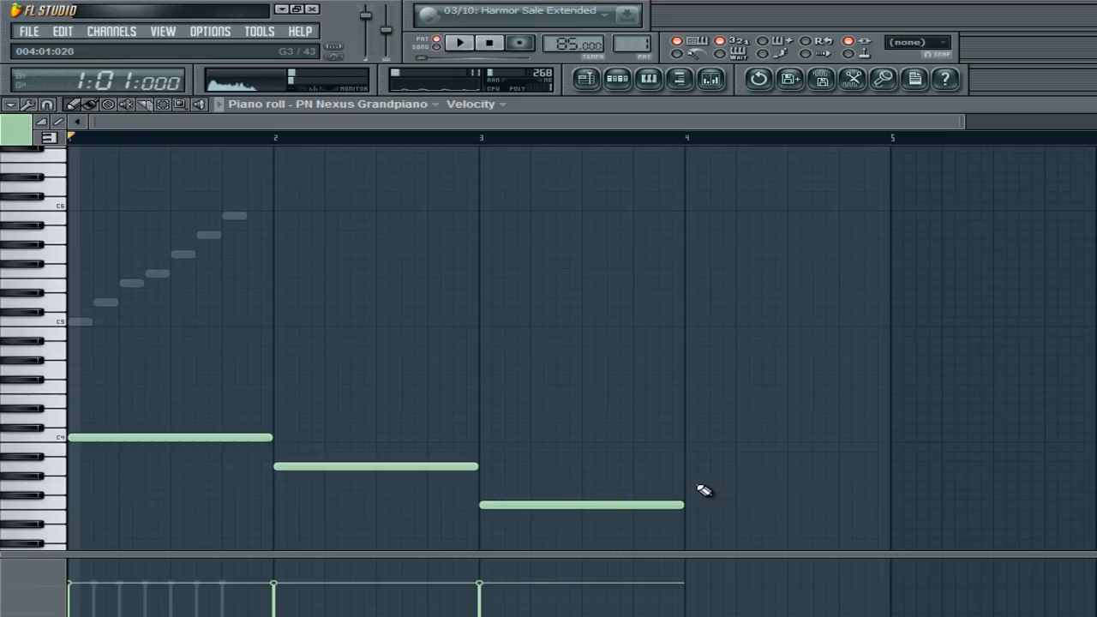
{"action": "left_click", "coordinate": [689, 487]}
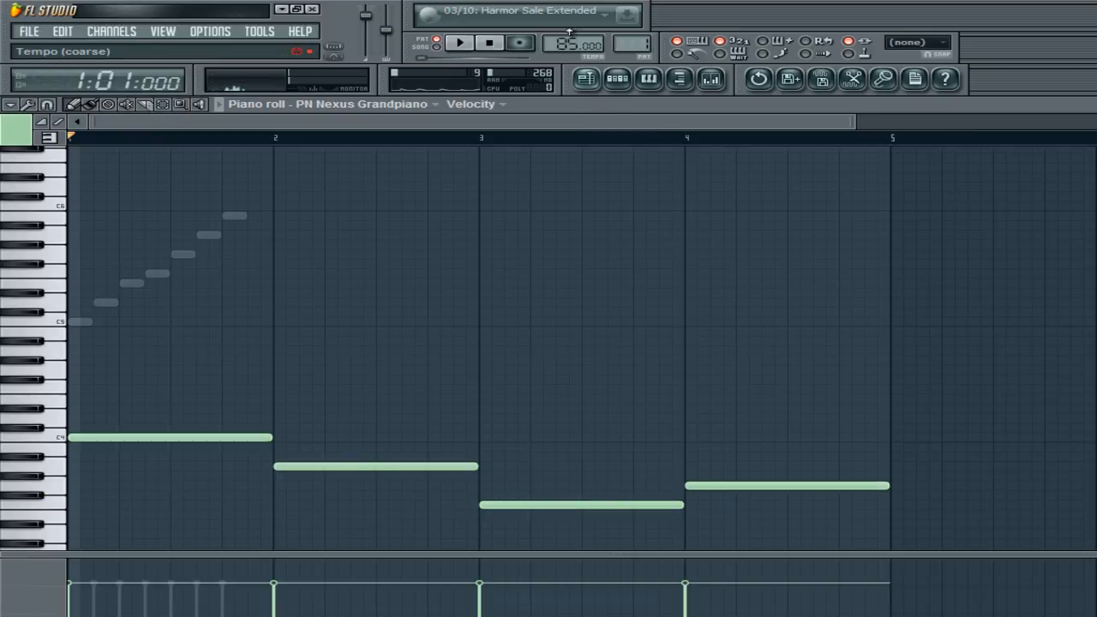
- Set the tempo to 145 BPM and play back the bass line
{"action": "left_click_drag", "start_coordinate": [570, 38], "coordinate": [584, 1]}
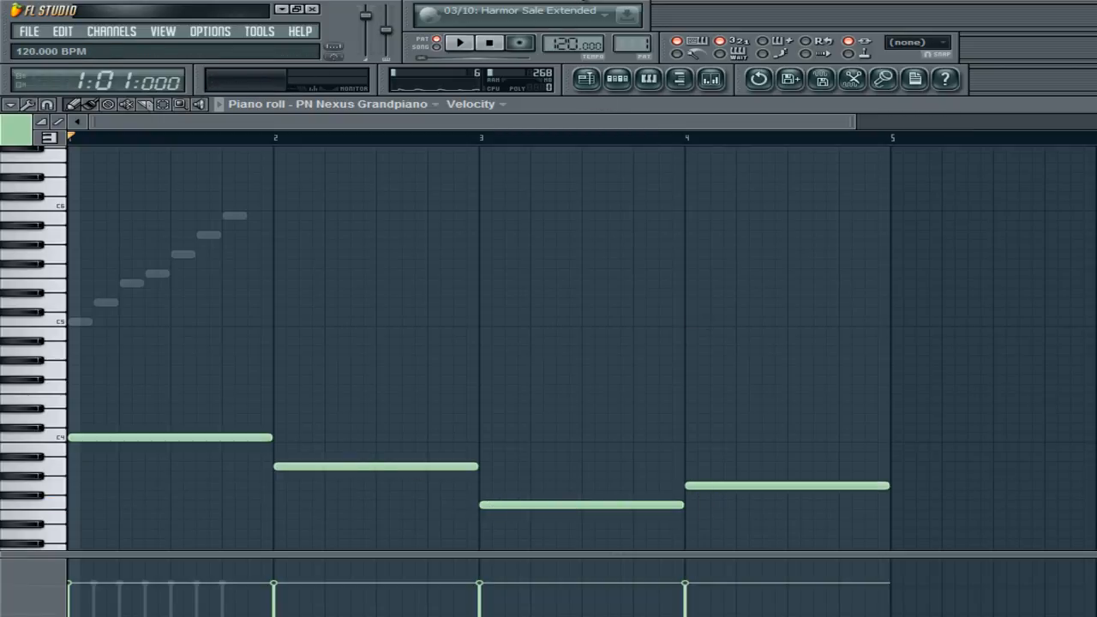
{"action": "left_click_drag", "start_coordinate": [583, 3], "coordinate": [576, 26]}
{"action": "key", "text": "space"}
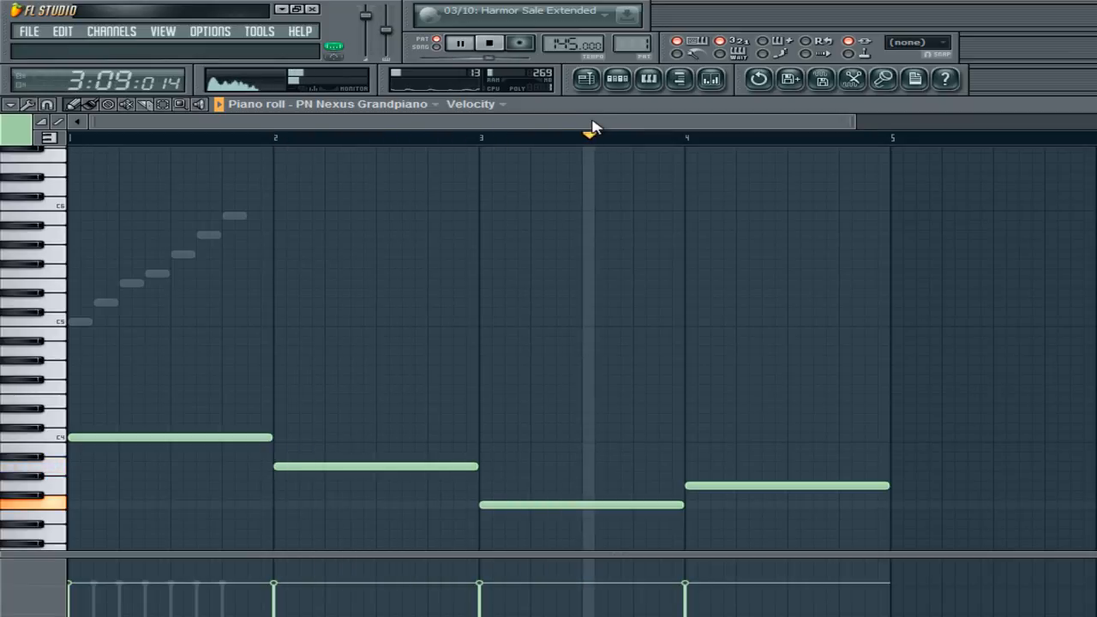
{"action": "key", "text": "space"}
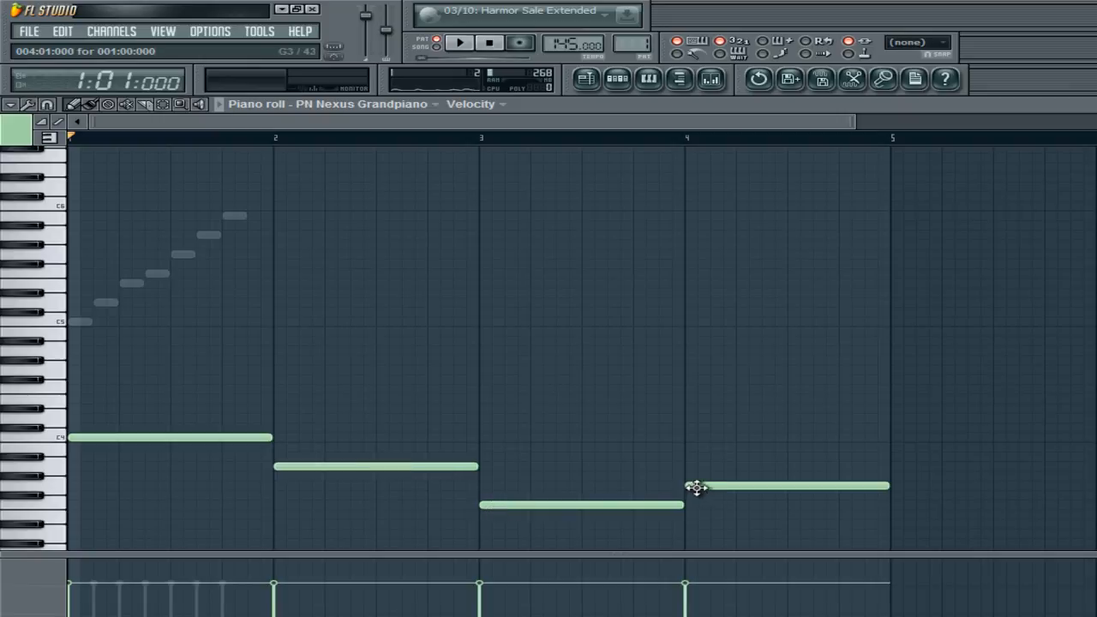
{"action": "left_click_drag", "start_coordinate": [920, 325], "coordinate": [59, 593]}
{"action": "left_click", "coordinate": [411, 312], "text": "ctrl"}
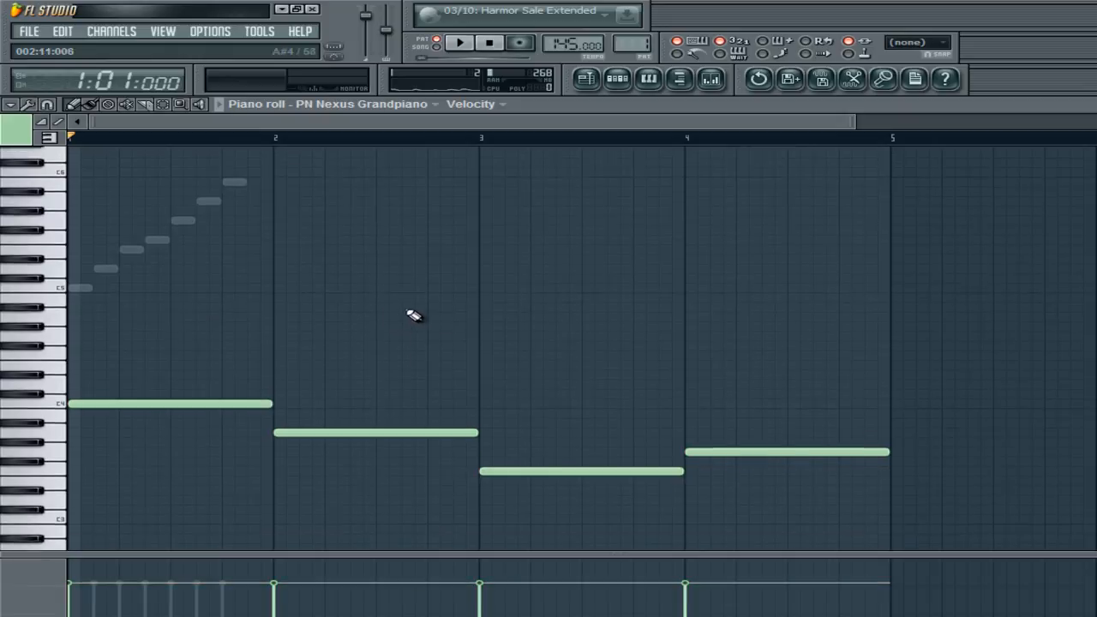
- Add one-bar notes above the bass line: B5 in bar 1, after trying C5 there, and G5 in bar 2
{"action": "scroll", "coordinate": [411, 312], "scroll_direction": "up", "scroll_amount": 1}
{"action": "left_click_drag", "start_coordinate": [238, 219], "coordinate": [64, 348]}
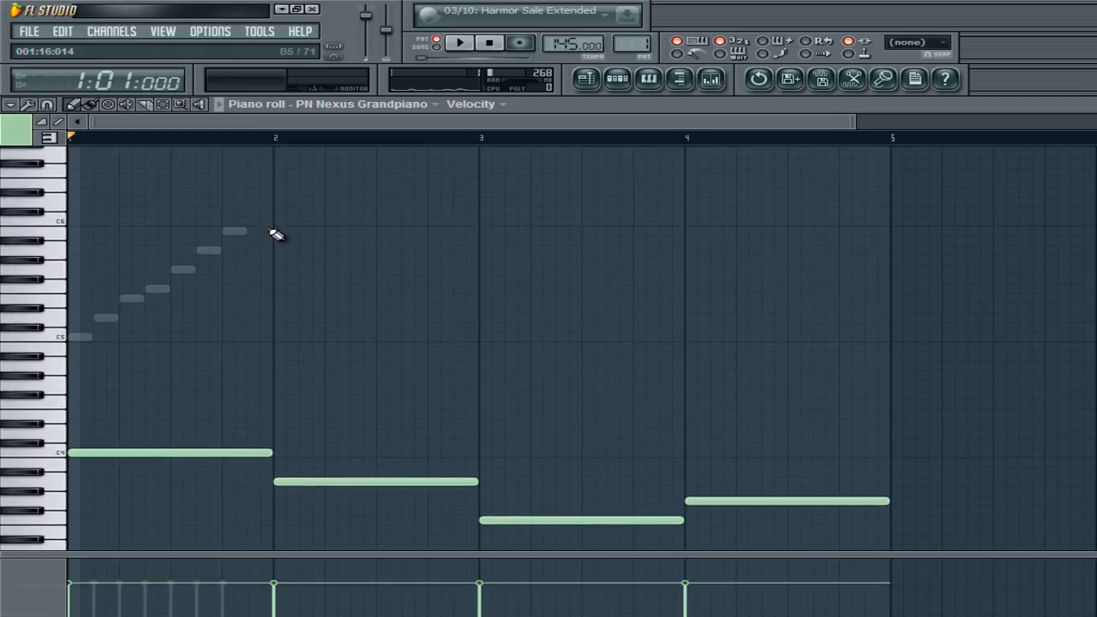
{"action": "scroll", "coordinate": [276, 235], "scroll_direction": "up", "scroll_amount": 1}
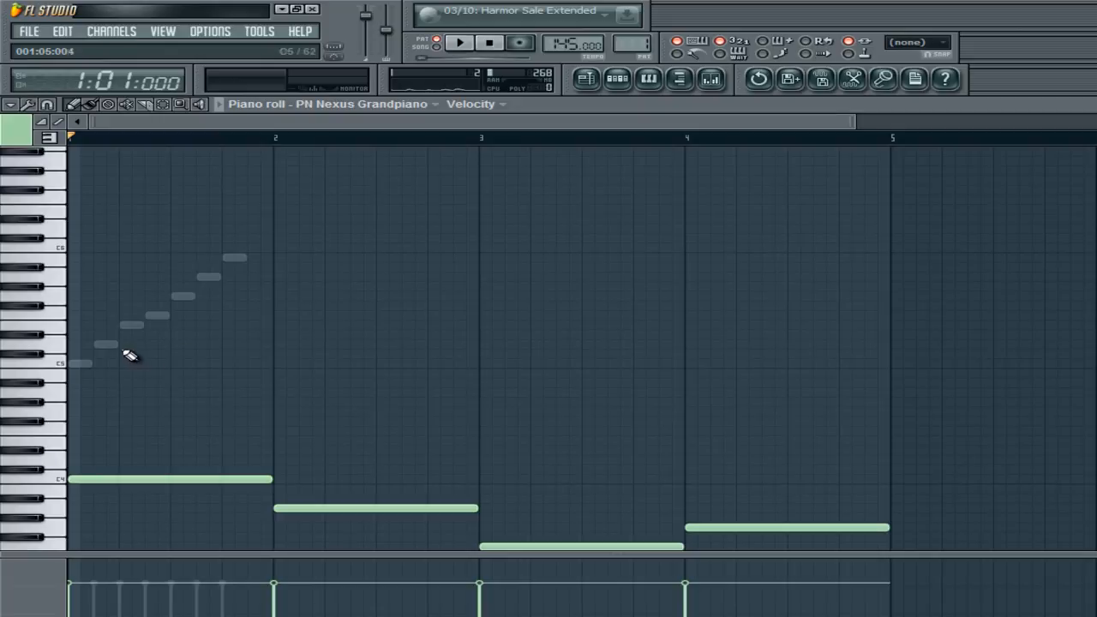
{"action": "left_click", "coordinate": [73, 364]}
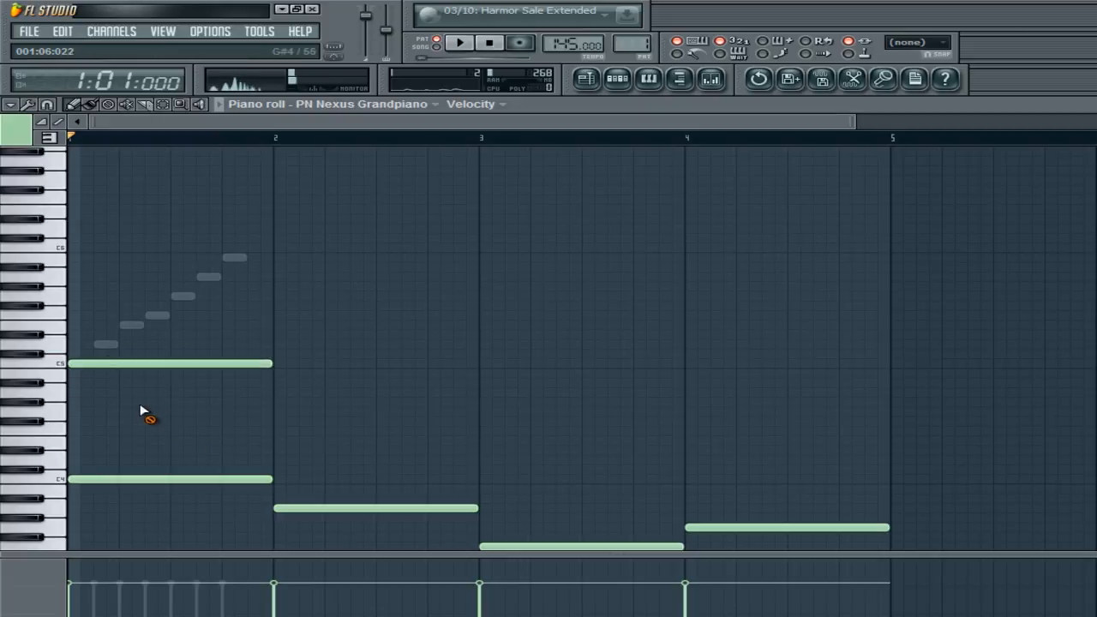
{"action": "right_click", "coordinate": [117, 364]}
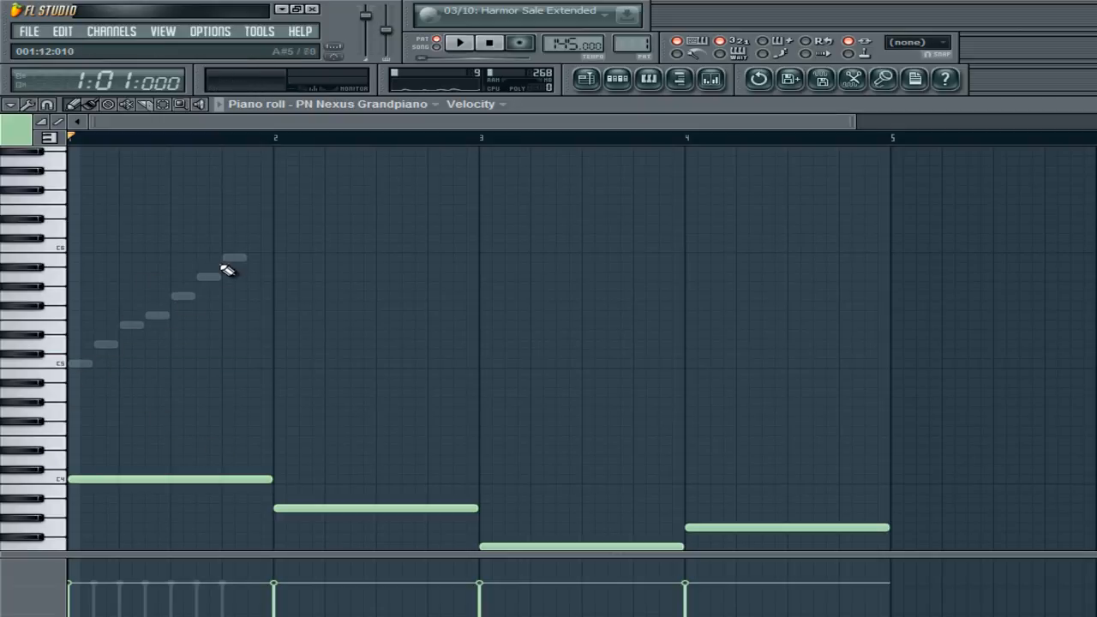
{"action": "left_click", "coordinate": [80, 259]}
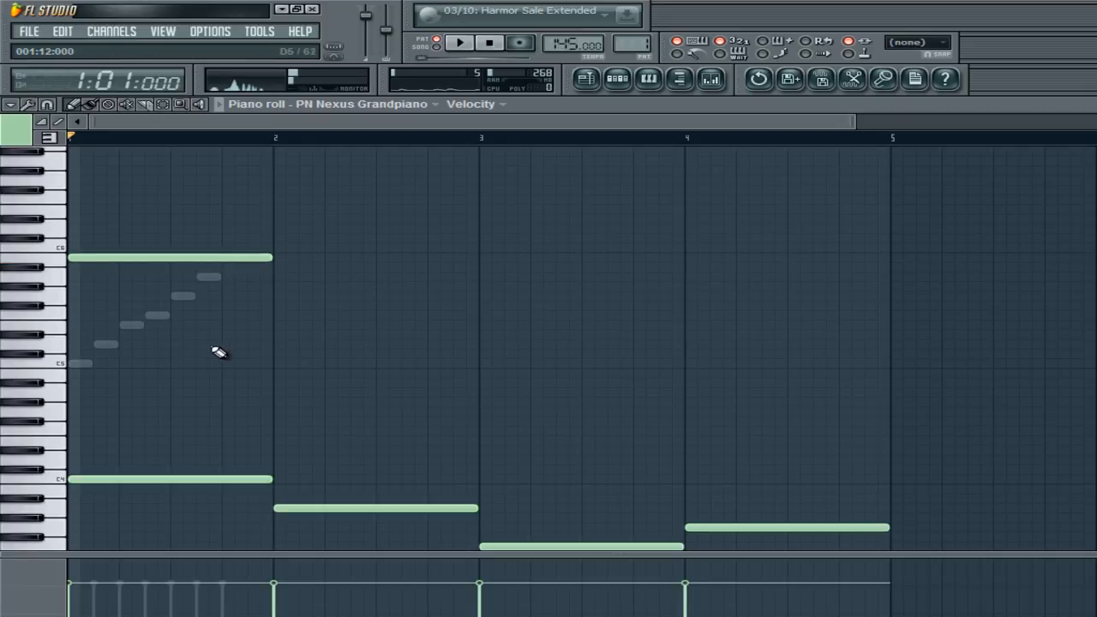
{"action": "key", "text": "space"}
{"action": "key", "text": "space"}
{"action": "left_click", "coordinate": [287, 297]}
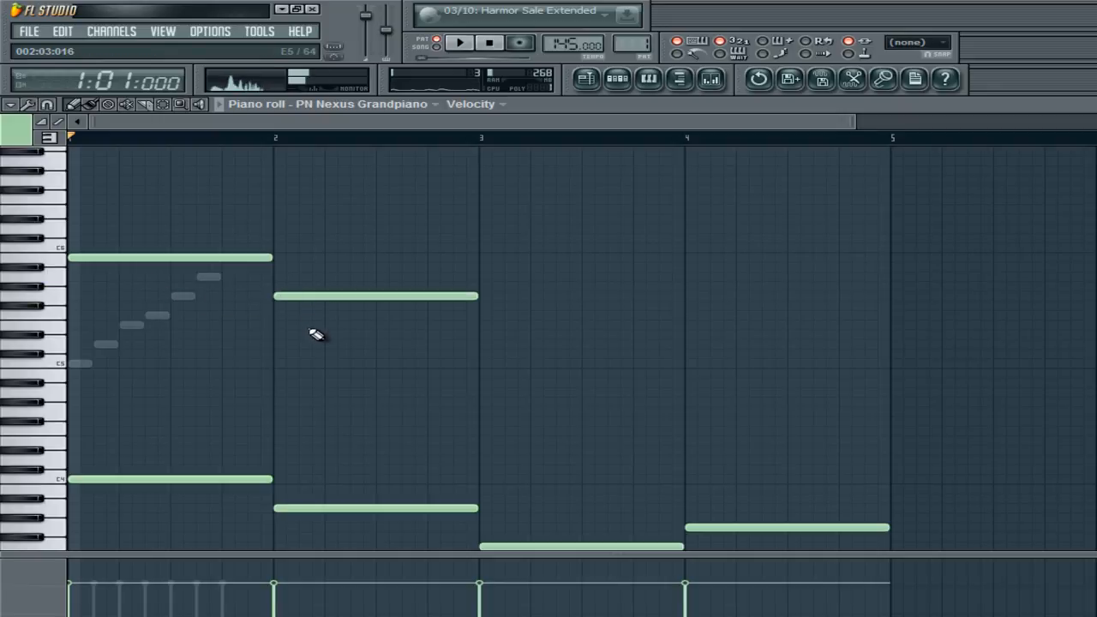
- Play back the first two bars and try a one-bar C6 melody note in bar 3
{"action": "key", "text": "space"}
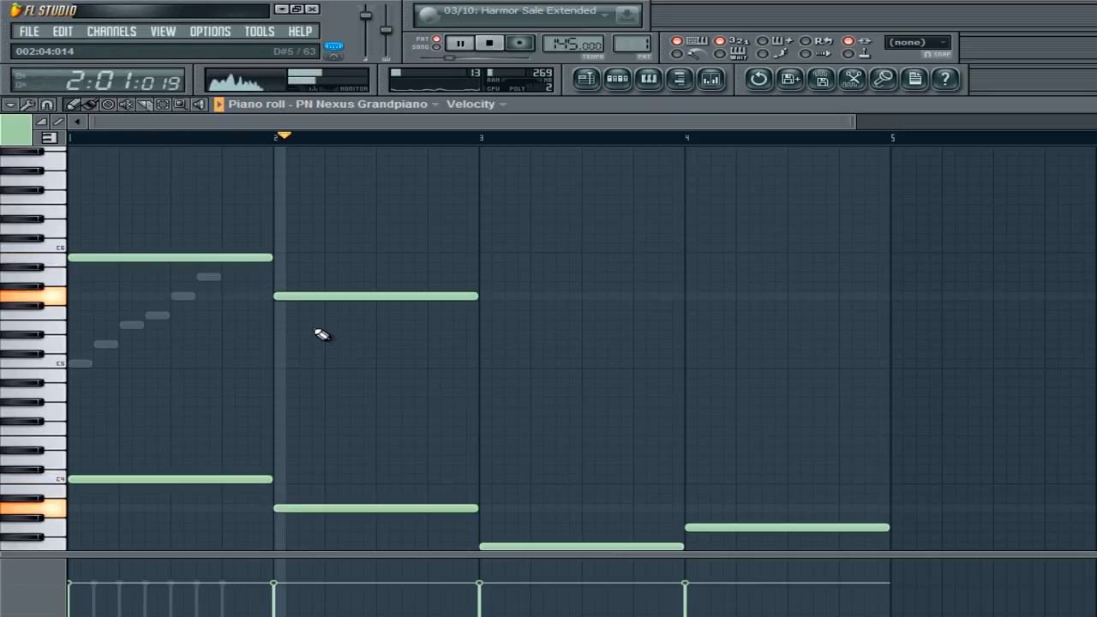
{"action": "key", "text": "space"}
{"action": "left_click", "coordinate": [484, 239]}
{"action": "left_click_drag", "start_coordinate": [484, 241], "coordinate": [485, 247]}
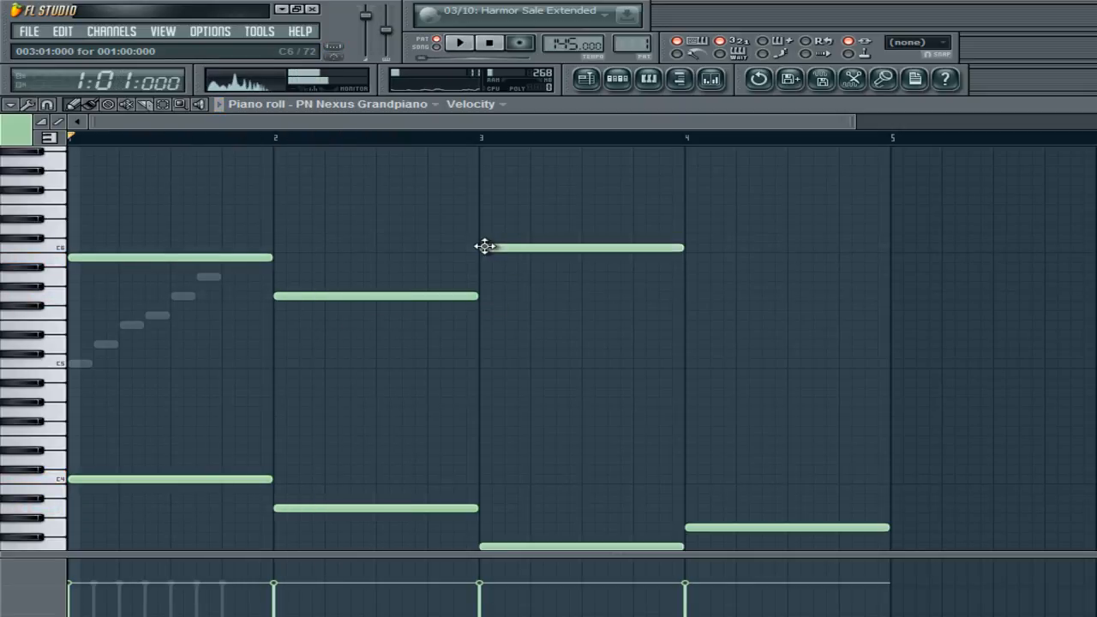
{"action": "left_click", "coordinate": [469, 137]}
{"action": "right_click", "coordinate": [510, 249]}
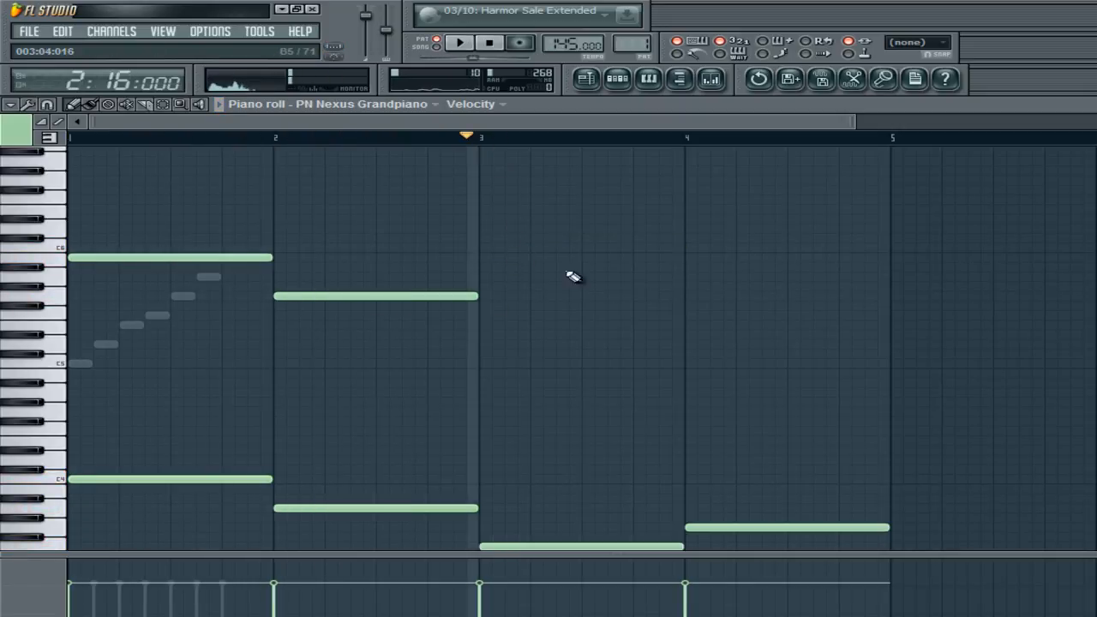
- Complete the melody with one-bar notes, C5 in bar 3 and B4 in bar 4, playing back the pattern to check them
{"action": "key", "text": "space"}
{"action": "left_click", "coordinate": [488, 42]}
{"action": "key", "text": "space"}
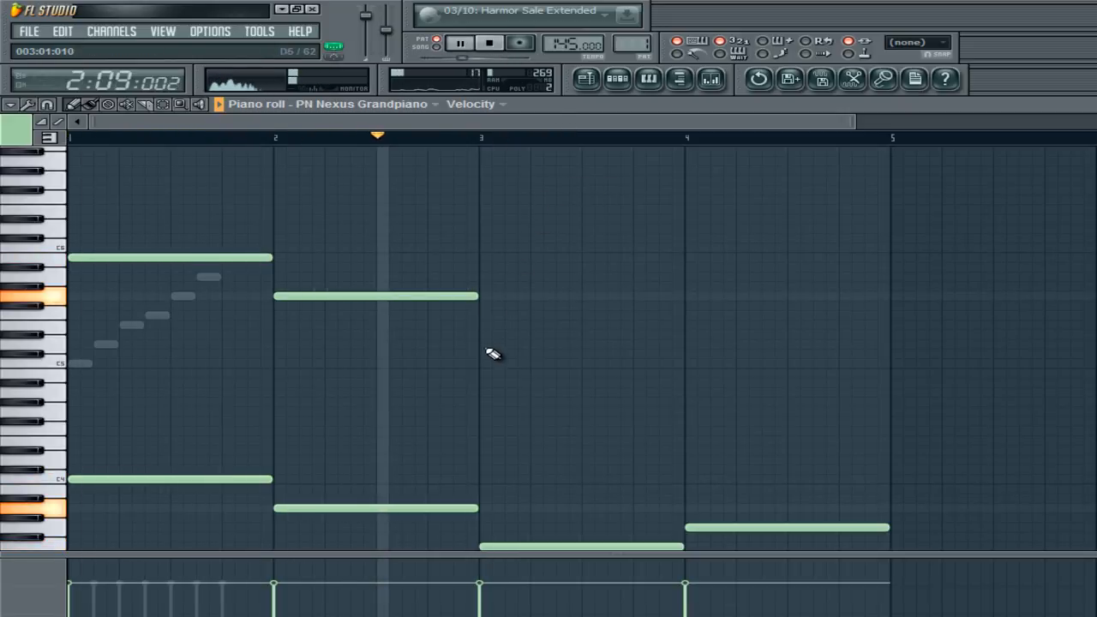
{"action": "left_click", "coordinate": [482, 364]}
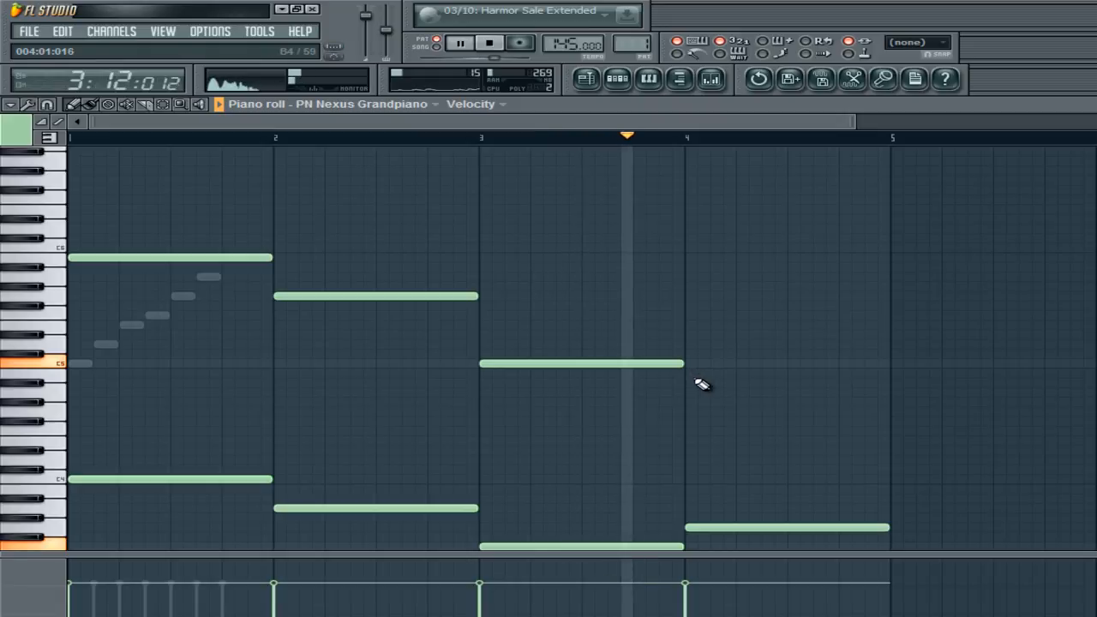
{"action": "left_click", "coordinate": [687, 373]}
{"action": "key", "text": "space"}
{"action": "left_click", "coordinate": [685, 137]}
{"action": "key", "text": "space"}
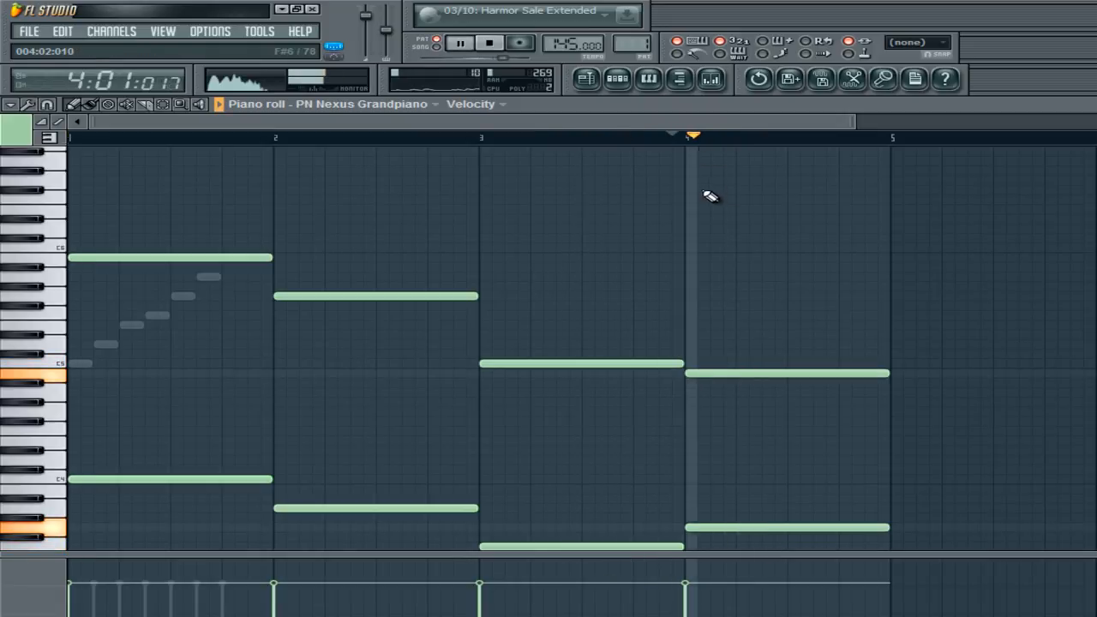
{"action": "double_click", "coordinate": [490, 43]}
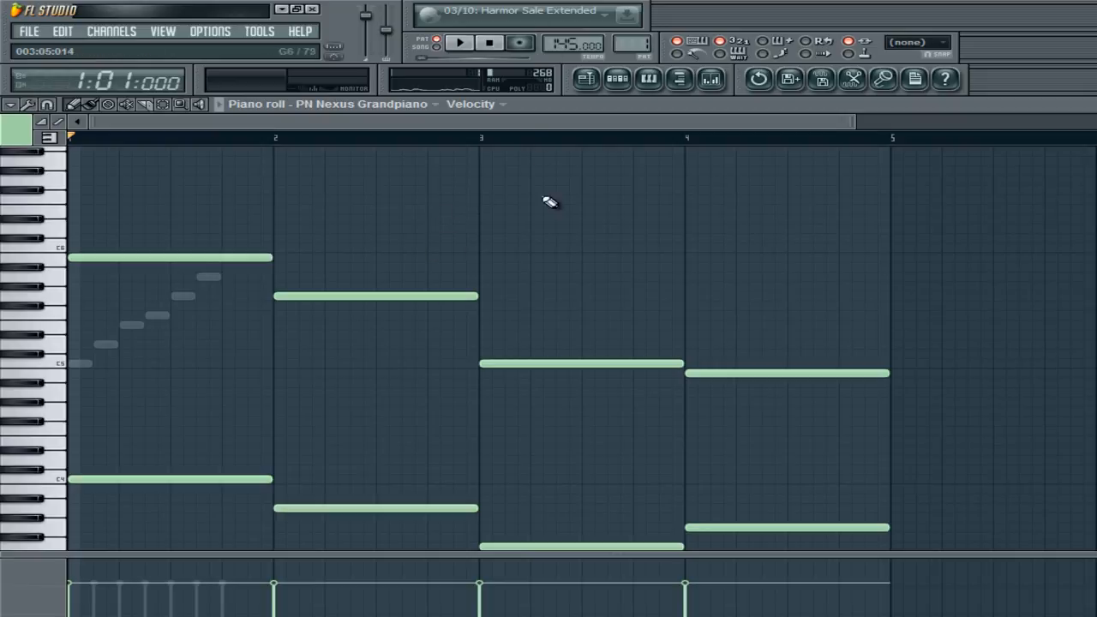
- Highlight the bass and melody note pair in bar 1 to examine its interval
{"action": "scroll", "coordinate": [601, 273], "scroll_direction": "down", "scroll_amount": 2}
{"action": "scroll", "coordinate": [601, 265], "scroll_direction": "up", "scroll_amount": 1}
{"action": "left_click_drag", "start_coordinate": [117, 188], "coordinate": [80, 555]}
{"action": "left_click", "coordinate": [268, 293], "text": "ctrl"}
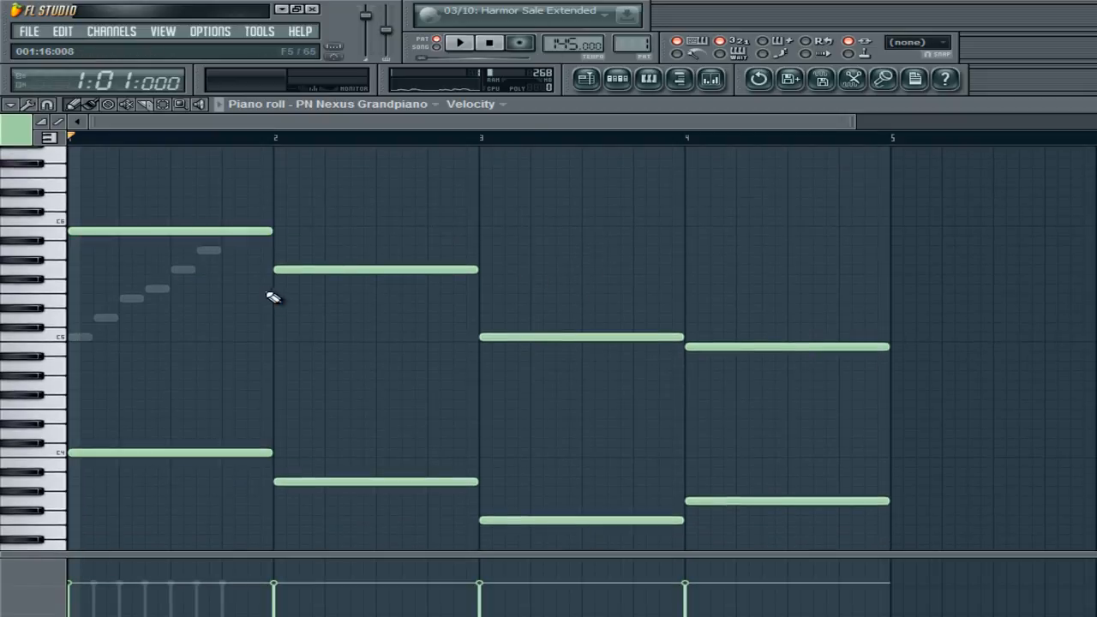
{"action": "left_click_drag", "start_coordinate": [186, 189], "coordinate": [151, 502]}
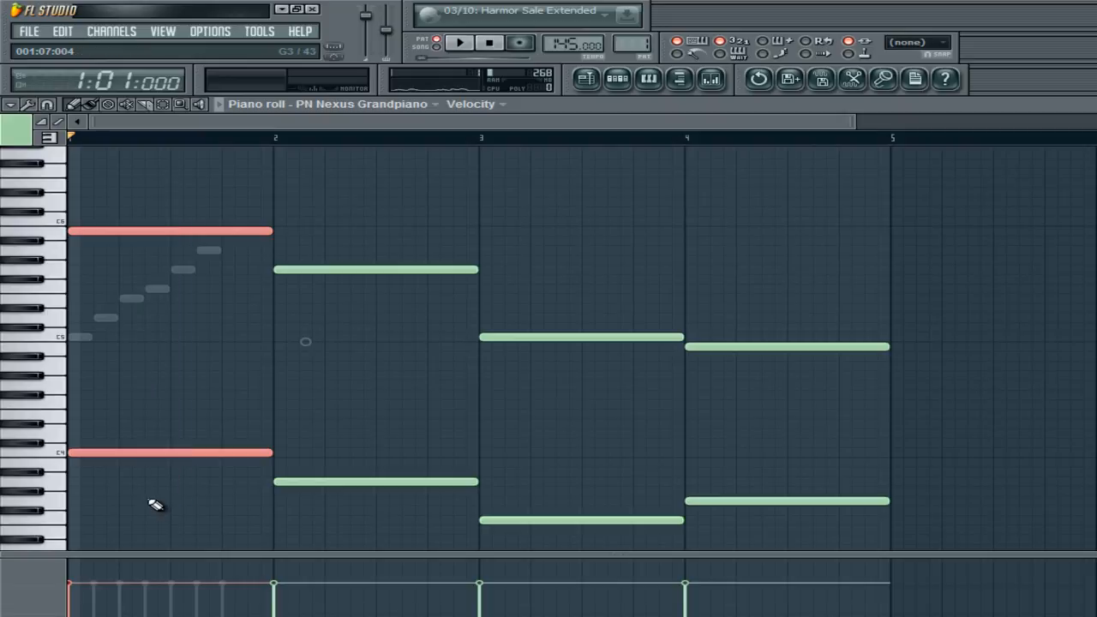
{"action": "left_click", "coordinate": [305, 342], "text": "ctrl"}
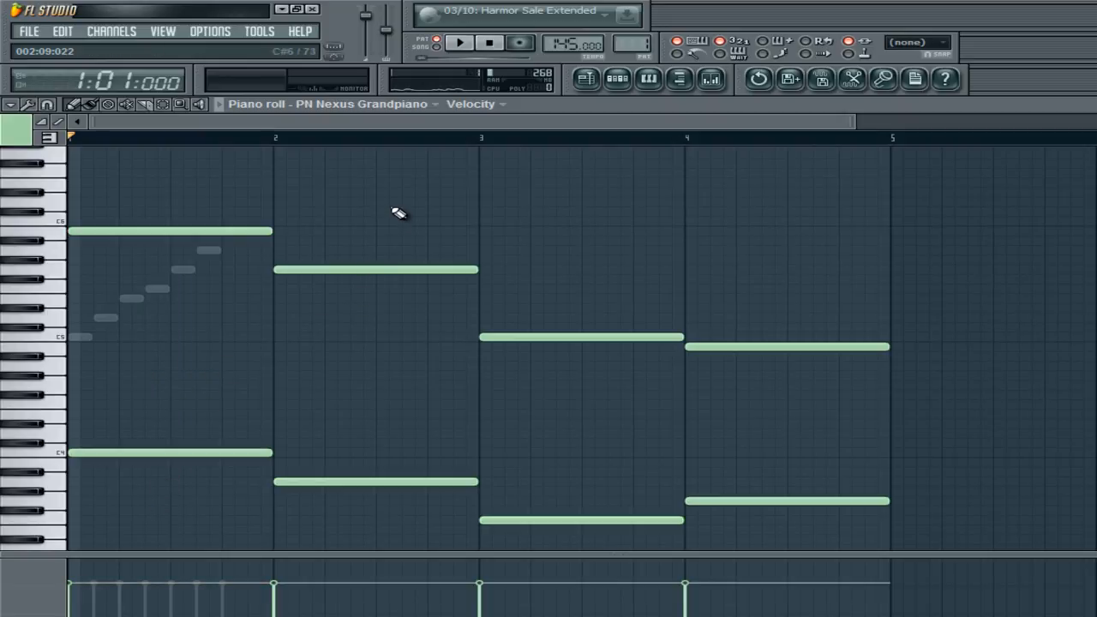
- Highlight the note pairs of bars 1 and 2 in turn to compare their spacing
{"action": "left_click_drag", "start_coordinate": [389, 199], "coordinate": [338, 504]}
{"action": "key", "text": "ctrl+d"}
{"action": "left_click_drag", "start_coordinate": [157, 197], "coordinate": [162, 485]}
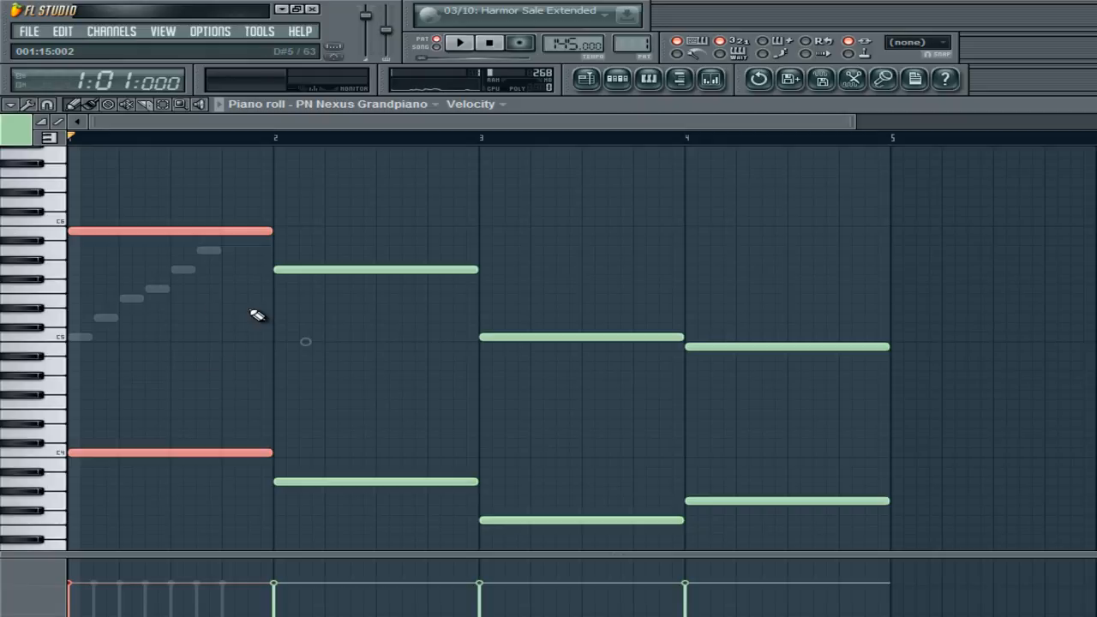
{"action": "left_click_drag", "start_coordinate": [214, 199], "coordinate": [174, 538]}
{"action": "left_click_drag", "start_coordinate": [369, 169], "coordinate": [356, 564]}
{"action": "right_click", "coordinate": [536, 364]}
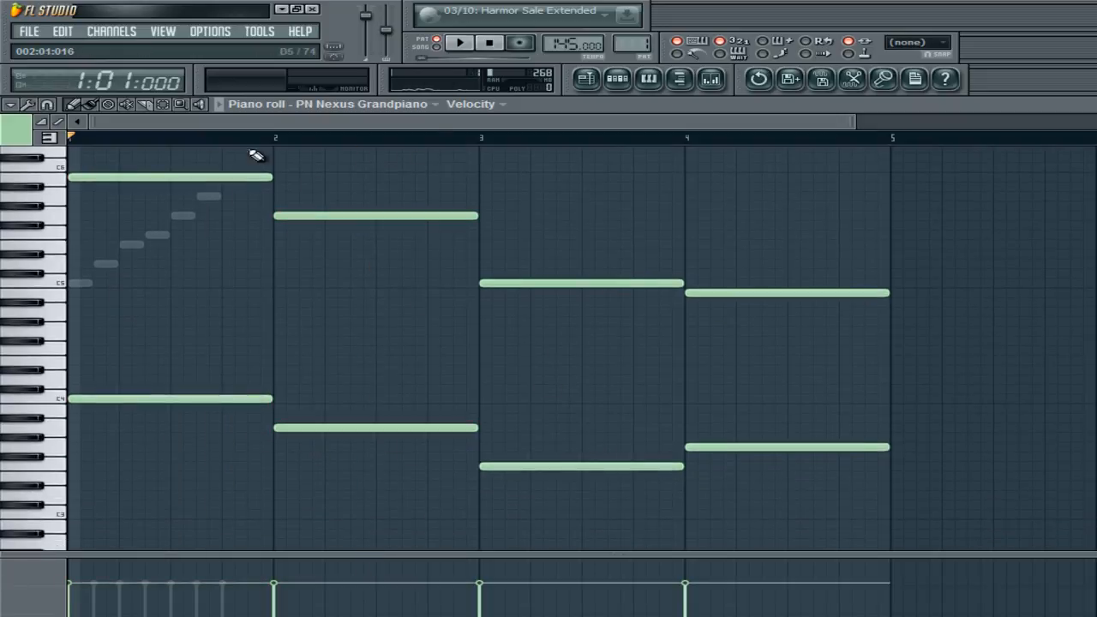
{"action": "scroll", "coordinate": [670, 332], "scroll_direction": "up", "scroll_amount": 2}
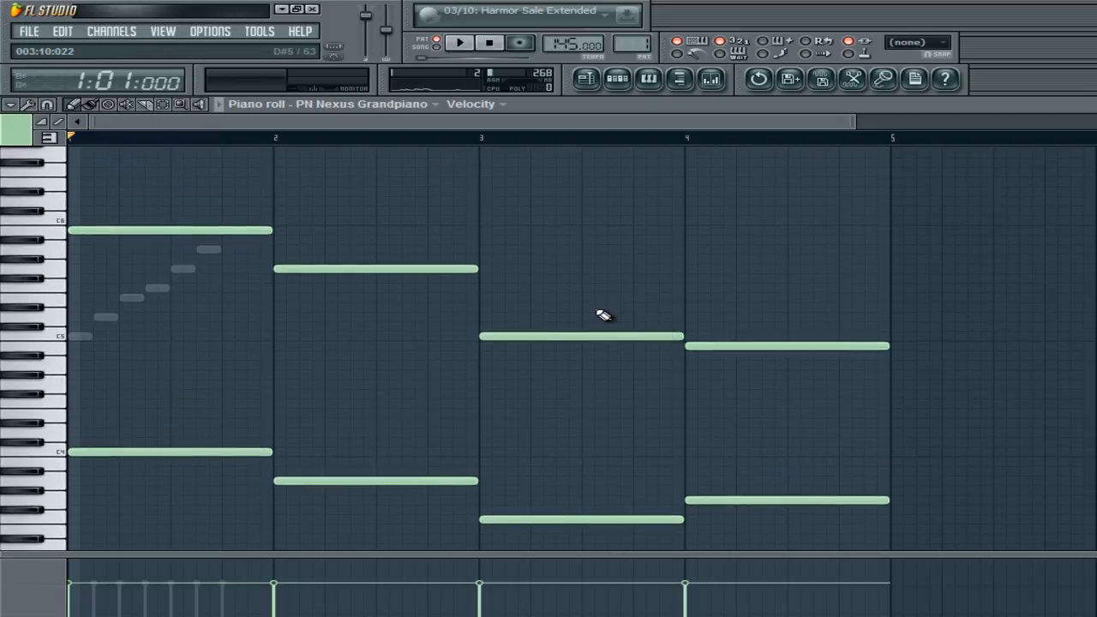
{"action": "left_click_drag", "start_coordinate": [374, 228], "coordinate": [334, 541]}
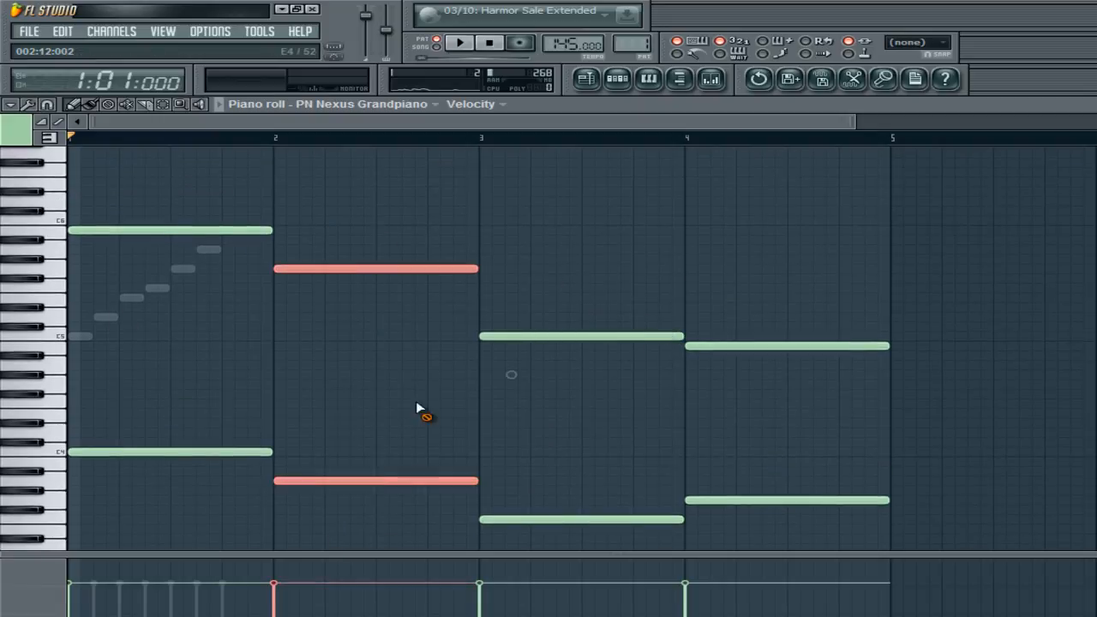
{"action": "left_click", "coordinate": [418, 405], "text": "ctrl"}
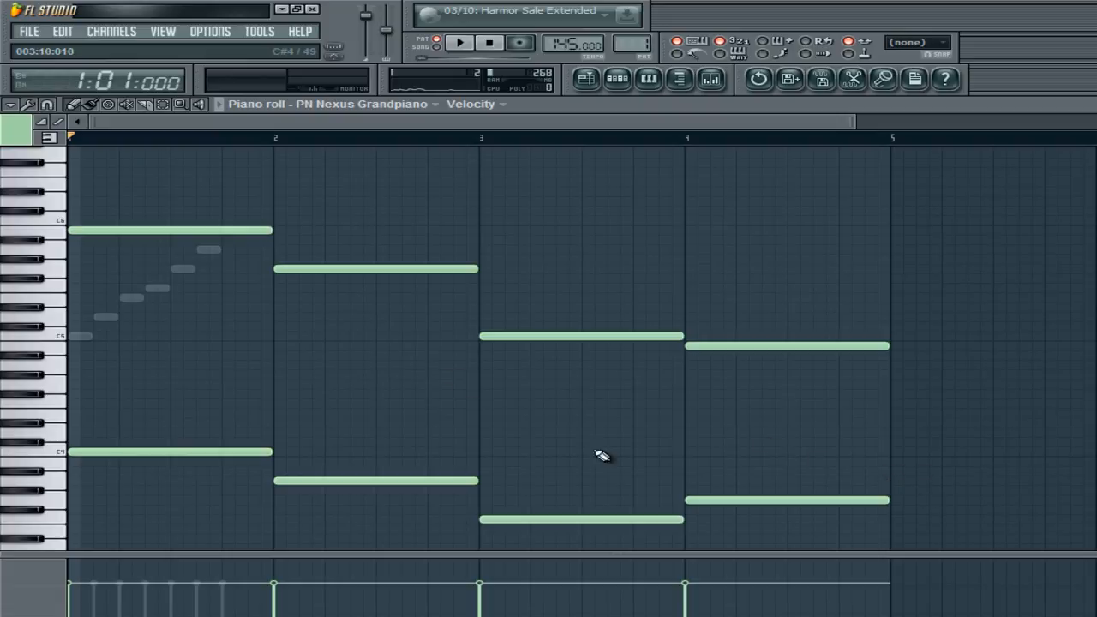
- Audition the piano keys around the bass line, from C4 down to F3
{"action": "left_click", "coordinate": [48, 455]}
{"action": "left_click", "coordinate": [58, 487]}
{"action": "left_click", "coordinate": [59, 521]}
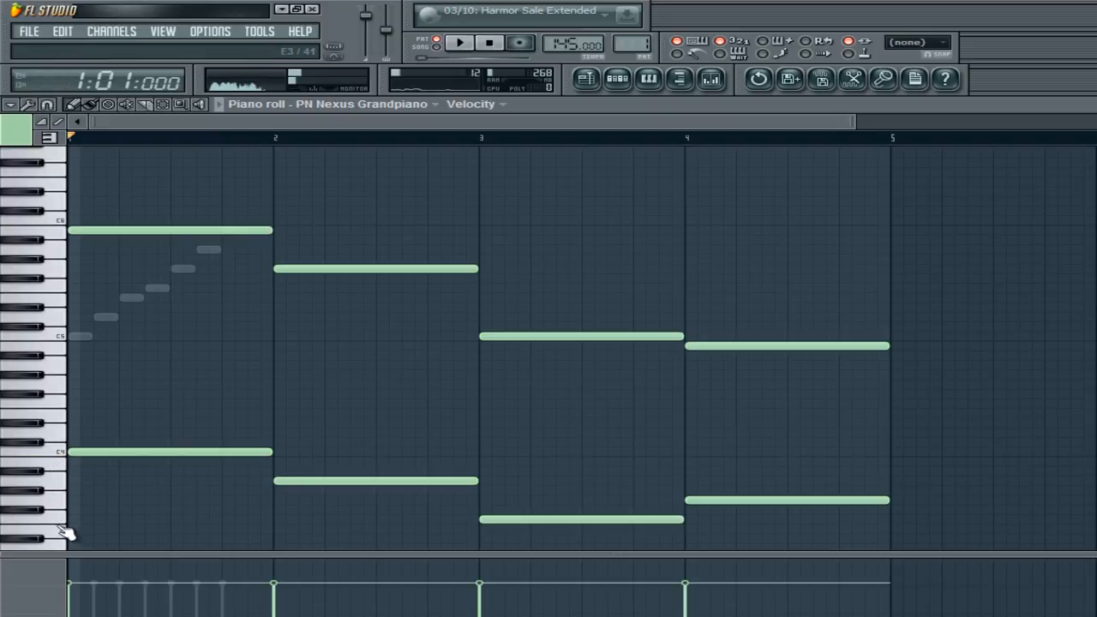
{"action": "left_click", "coordinate": [56, 507]}
{"action": "left_click", "coordinate": [58, 489]}
{"action": "left_click", "coordinate": [58, 500]}
{"action": "left_click", "coordinate": [58, 517]}
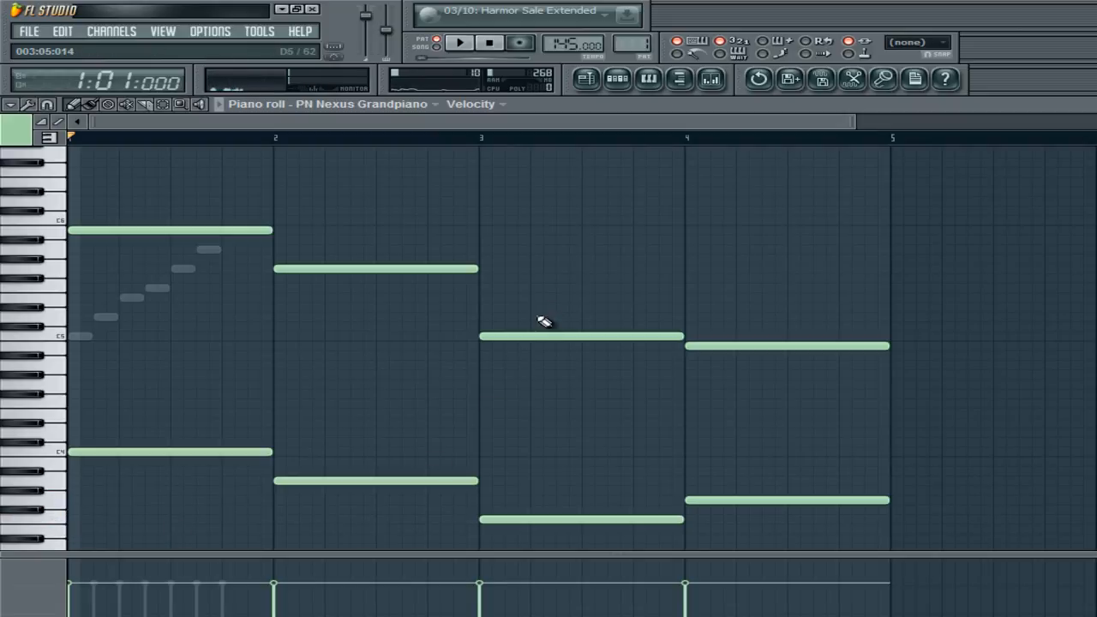
{"action": "scroll", "coordinate": [325, 386], "scroll_direction": "up", "scroll_amount": 2}
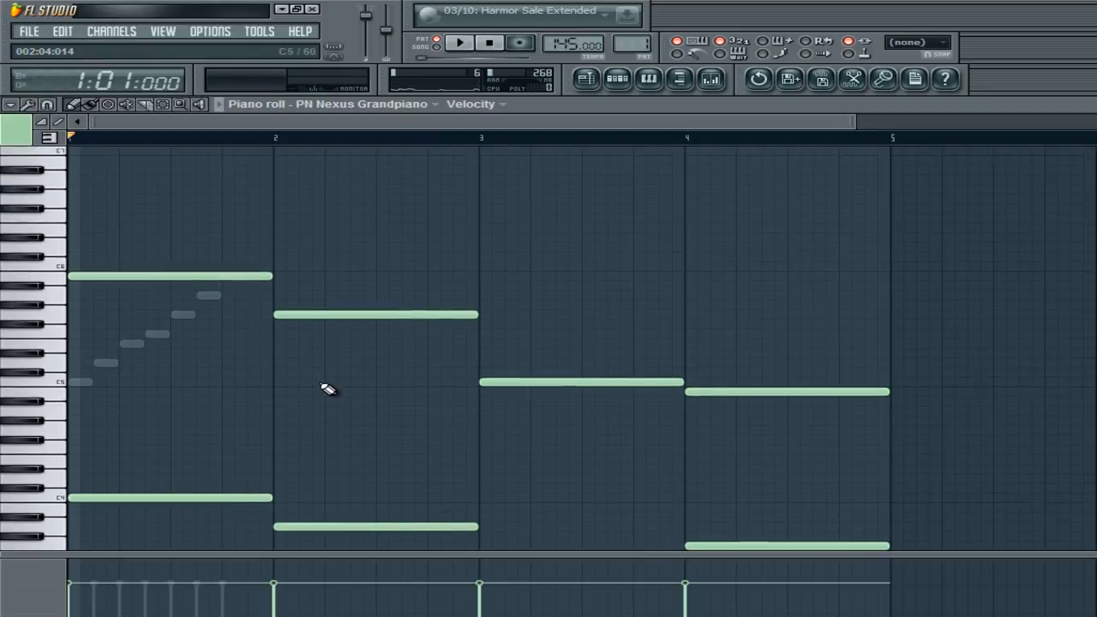
{"action": "scroll", "coordinate": [334, 389], "scroll_direction": "down", "scroll_amount": 1}
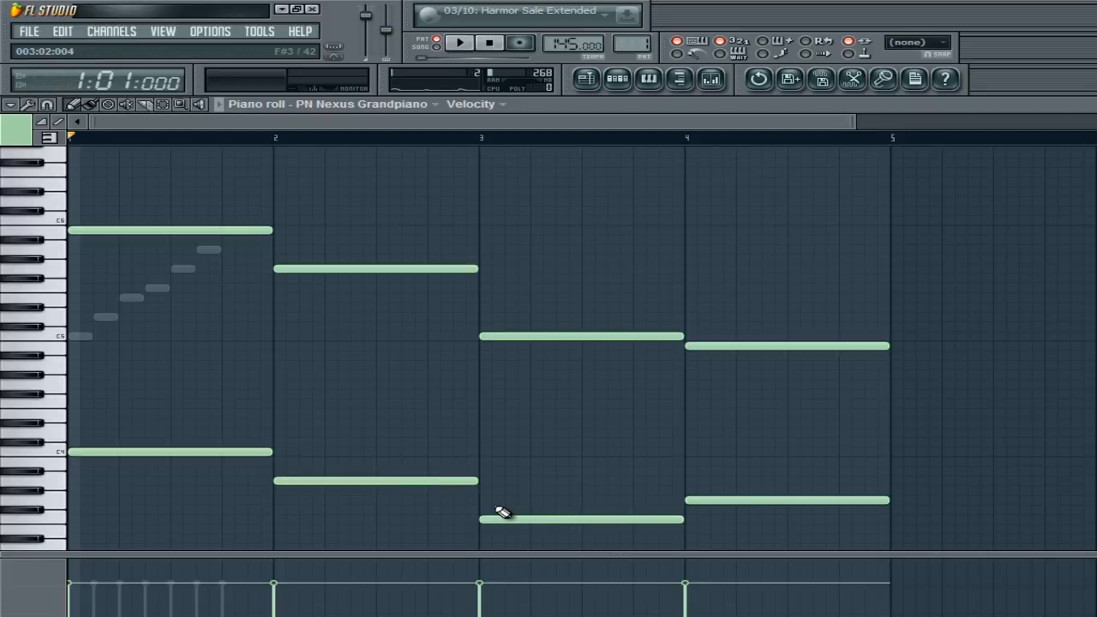
- Audition a bass key and the G5 key, and play back the note pair in bar 2
{"action": "left_click", "coordinate": [60, 495]}
{"action": "left_click", "coordinate": [62, 272]}
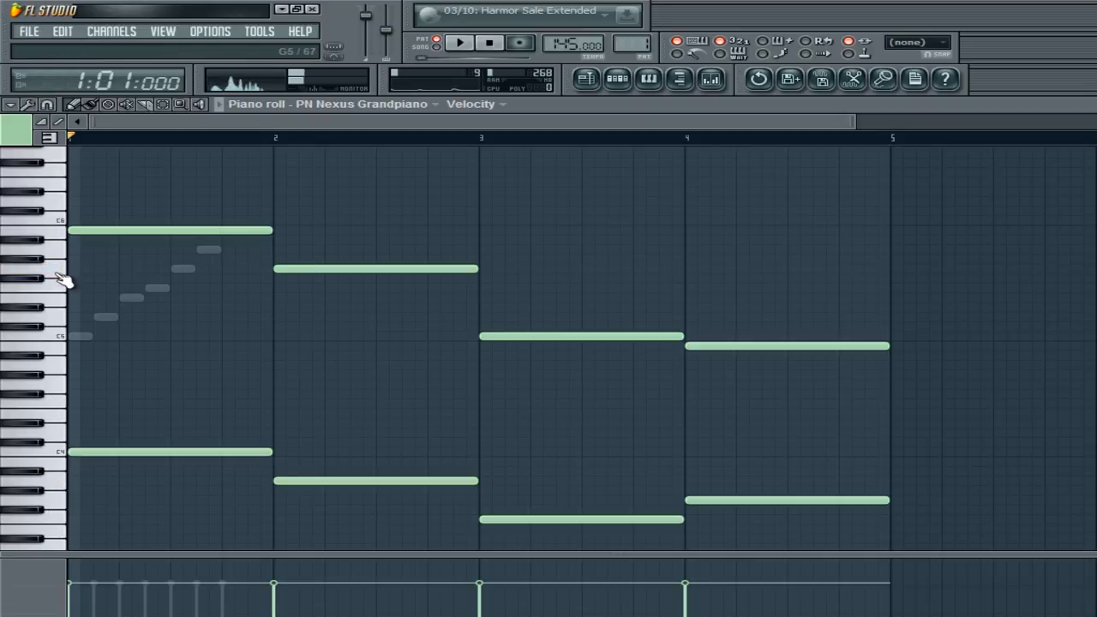
{"action": "left_click", "coordinate": [276, 142]}
{"action": "key", "text": "space"}
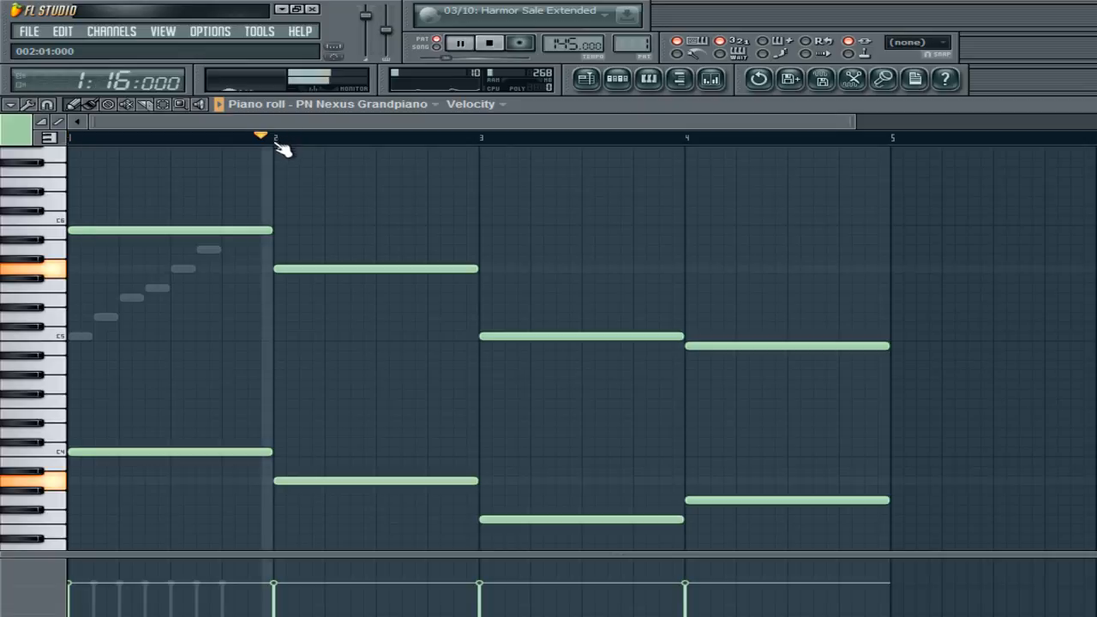
{"action": "left_click", "coordinate": [491, 44]}
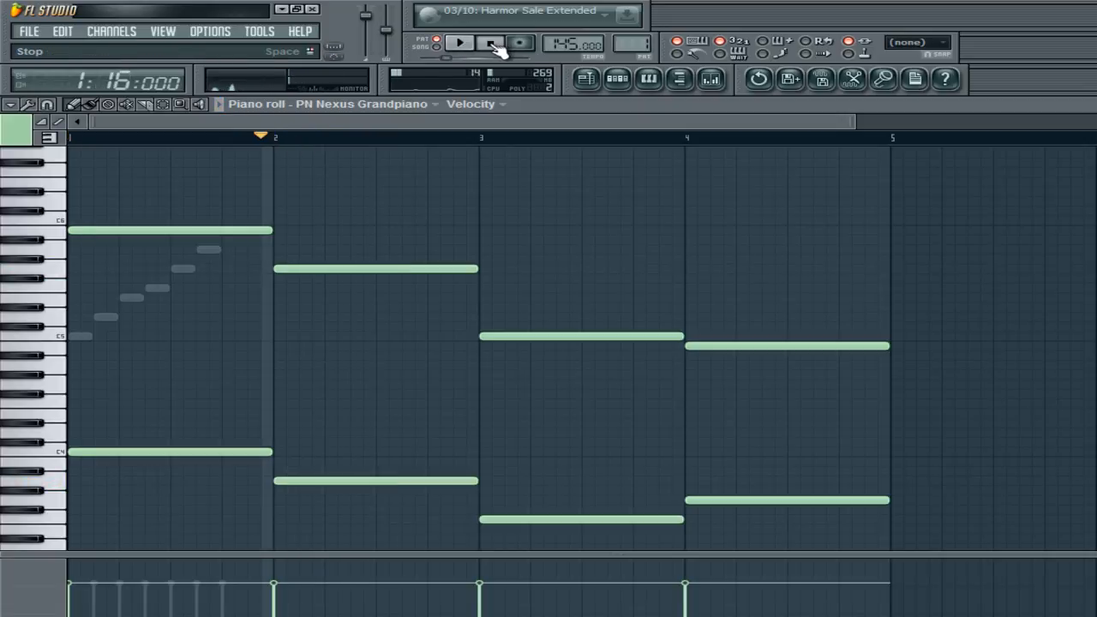
{"action": "left_click", "coordinate": [494, 44]}
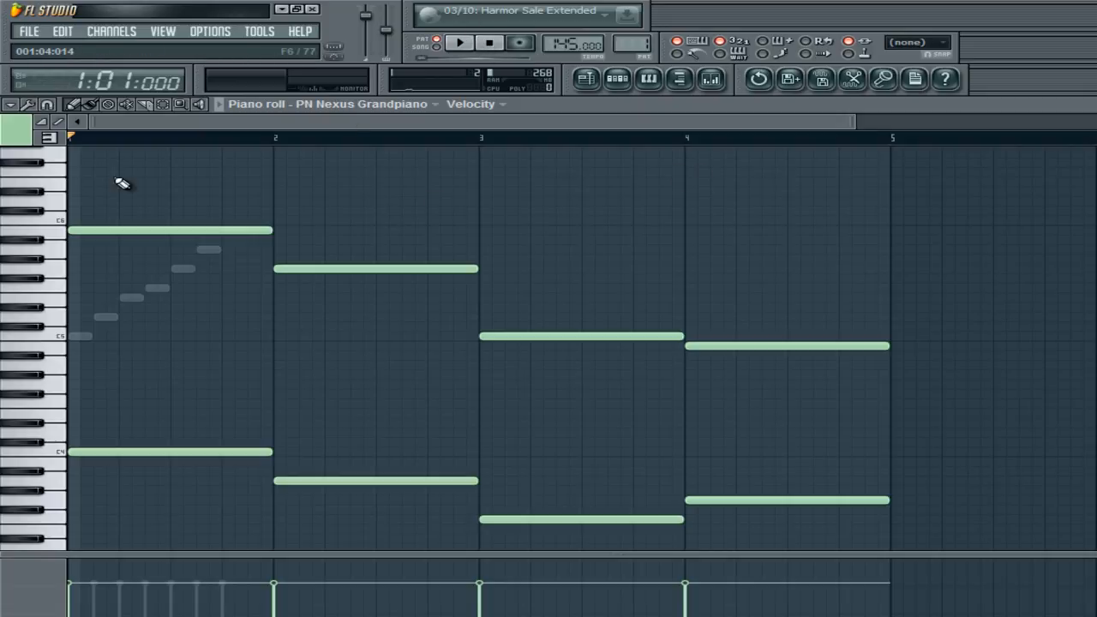
- Highlight the bass and melody pair in each of the four bars to review the harmony
{"action": "left_click_drag", "start_coordinate": [120, 180], "coordinate": [129, 489]}
{"action": "left_click_drag", "start_coordinate": [337, 217], "coordinate": [316, 565]}
{"action": "scroll", "coordinate": [454, 372], "scroll_direction": "down", "scroll_amount": 4}
{"action": "left_click_drag", "start_coordinate": [569, 222], "coordinate": [506, 546]}
{"action": "left_click_drag", "start_coordinate": [754, 212], "coordinate": [772, 439]}
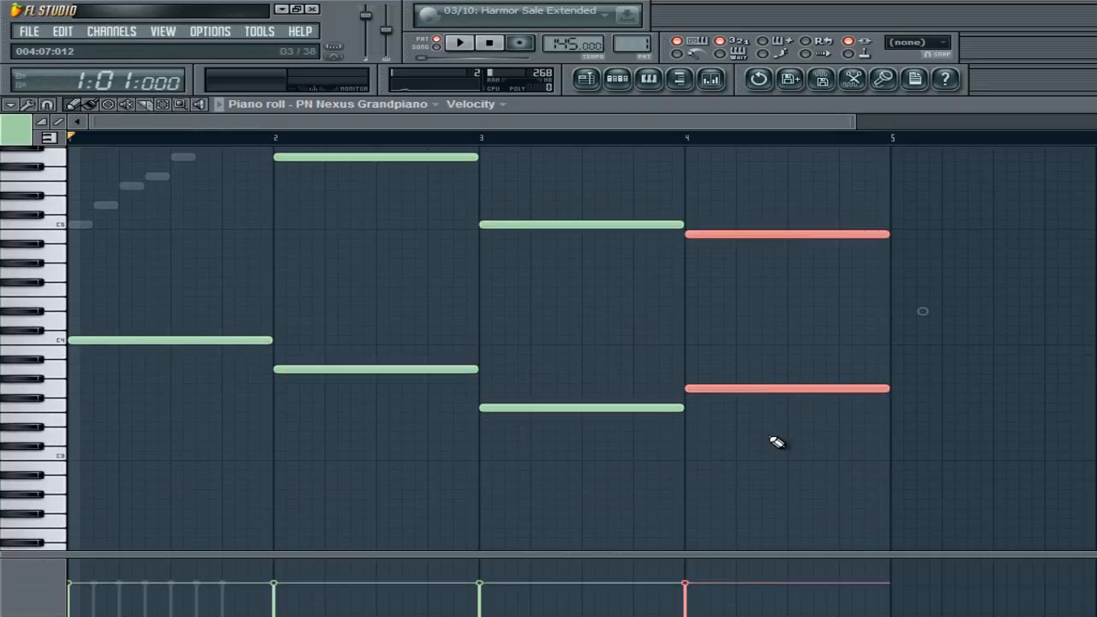
{"action": "left_click", "coordinate": [769, 443], "text": "ctrl"}
{"action": "scroll", "coordinate": [651, 484], "scroll_direction": "up", "scroll_amount": 4}
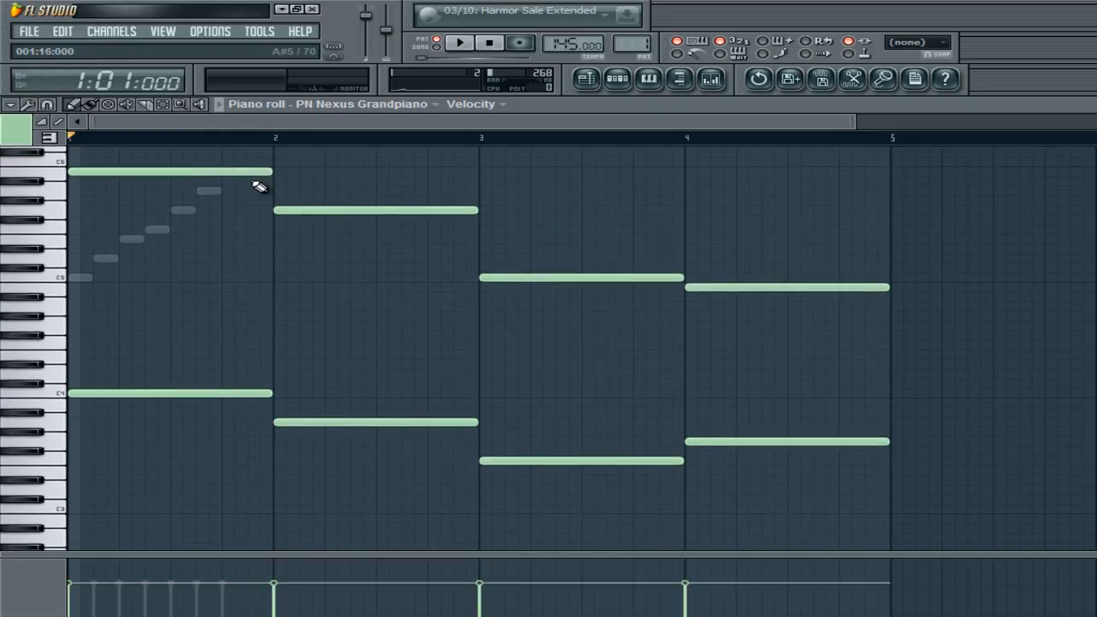
{"action": "scroll", "coordinate": [239, 239], "scroll_direction": "up", "scroll_amount": 4}
- Play back the whole pattern, and listen to the note pair in bar 3 on its own
{"action": "key", "text": "space"}
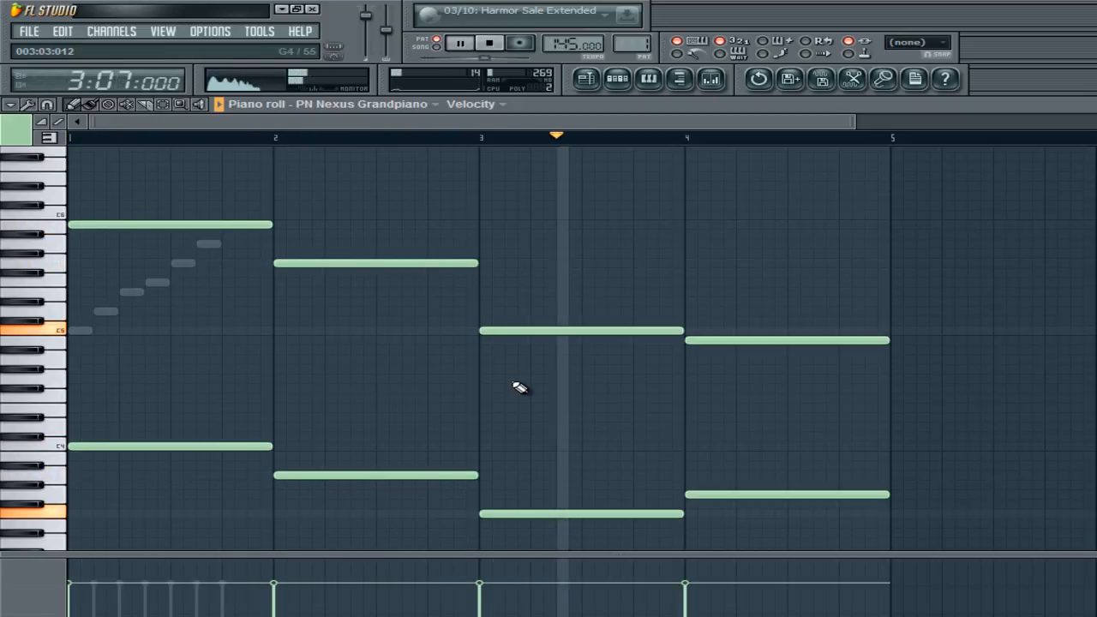
{"action": "key", "text": "space"}
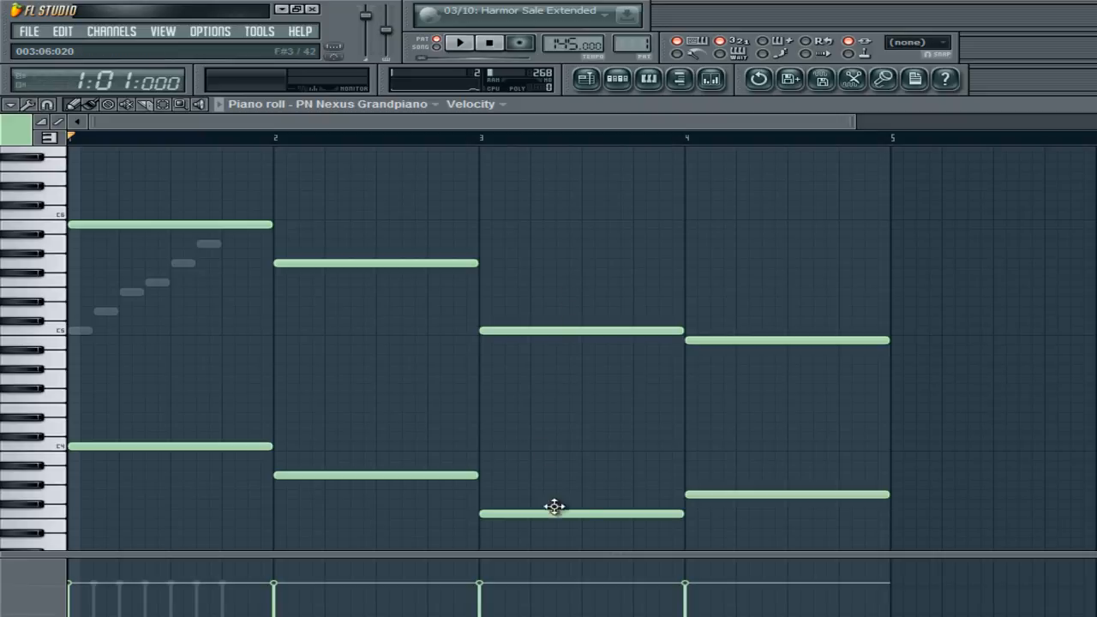
{"action": "left_click_drag", "start_coordinate": [507, 317], "coordinate": [512, 535]}
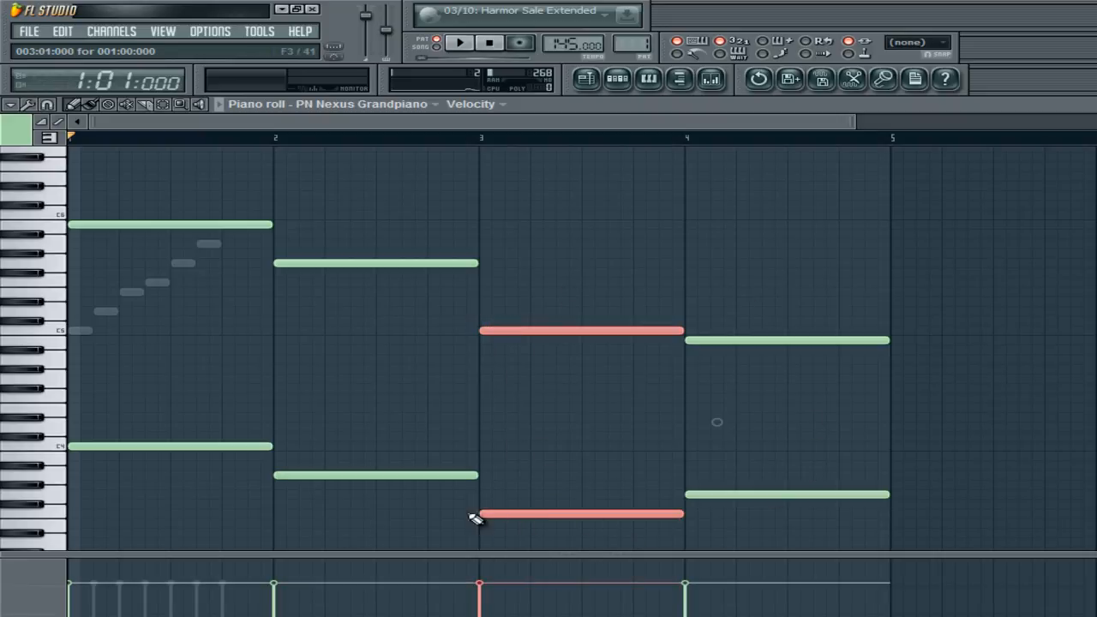
{"action": "left_click", "coordinate": [493, 140]}
{"action": "key", "text": "space"}
{"action": "key", "text": "space"}
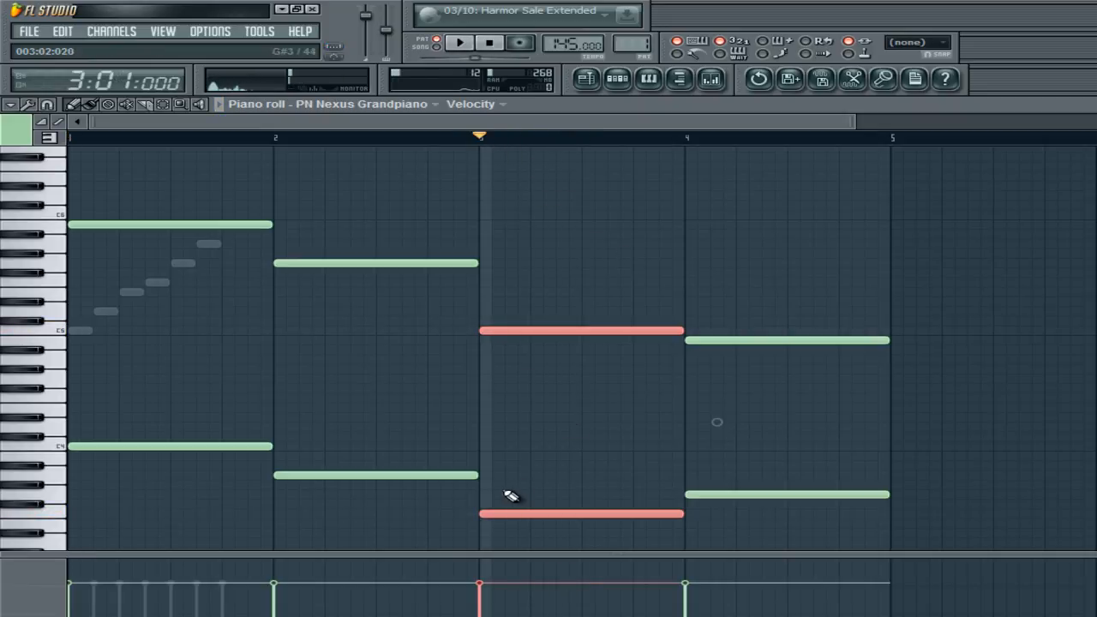
- Replace the F3 bass note in bar 3 with a one-bar F4
{"action": "left_click", "coordinate": [509, 536]}
{"action": "right_click", "coordinate": [526, 514]}
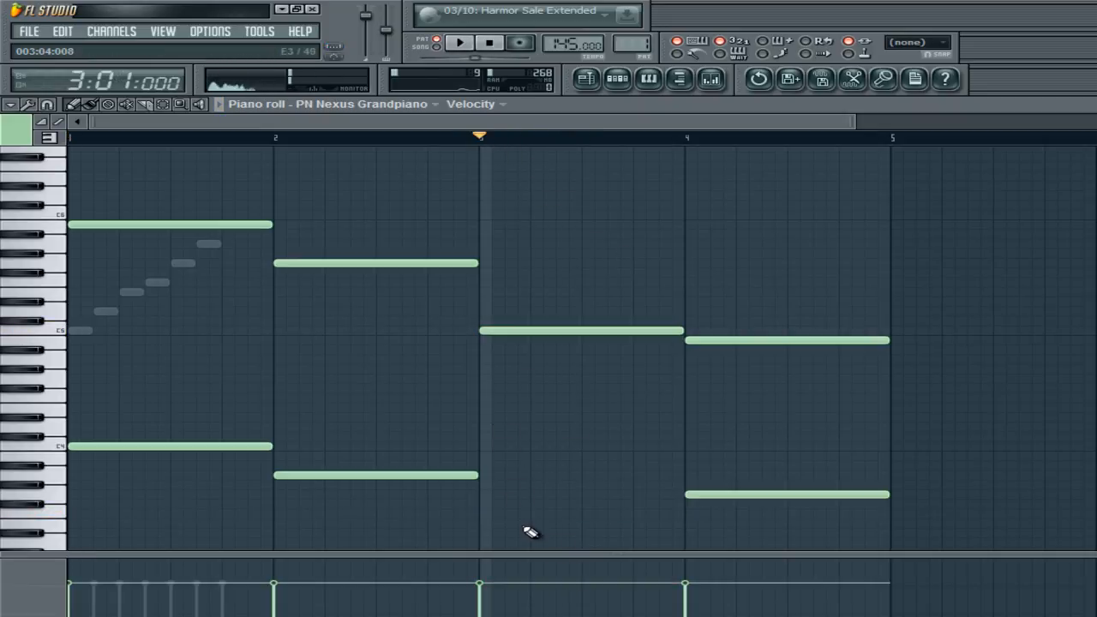
{"action": "left_click", "coordinate": [494, 397]}
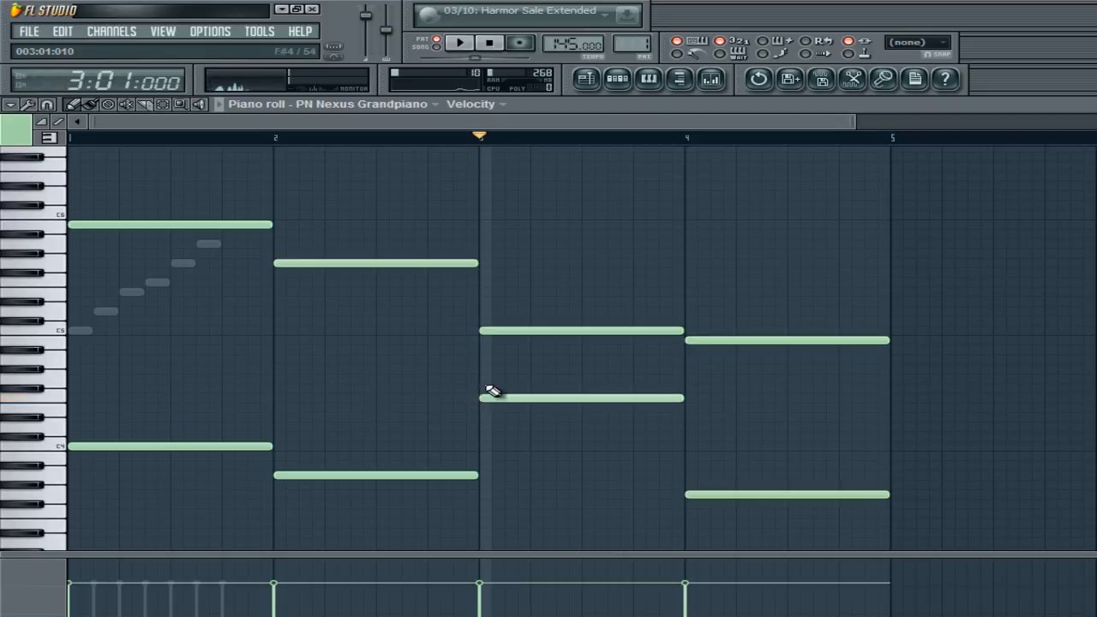
- Try F#5 as a third note in bar 3, and restore the G5 removed from bar 2
{"action": "left_click_drag", "start_coordinate": [494, 329], "coordinate": [484, 272]}
{"action": "right_click", "coordinate": [475, 263]}
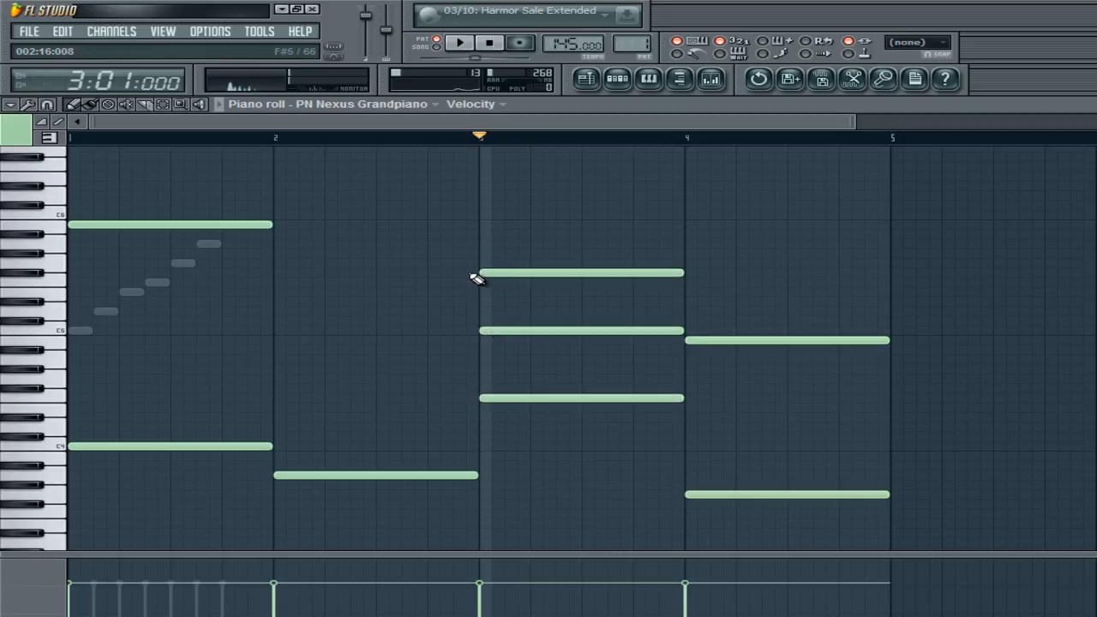
{"action": "right_click", "coordinate": [487, 274]}
{"action": "left_click", "coordinate": [277, 262]}
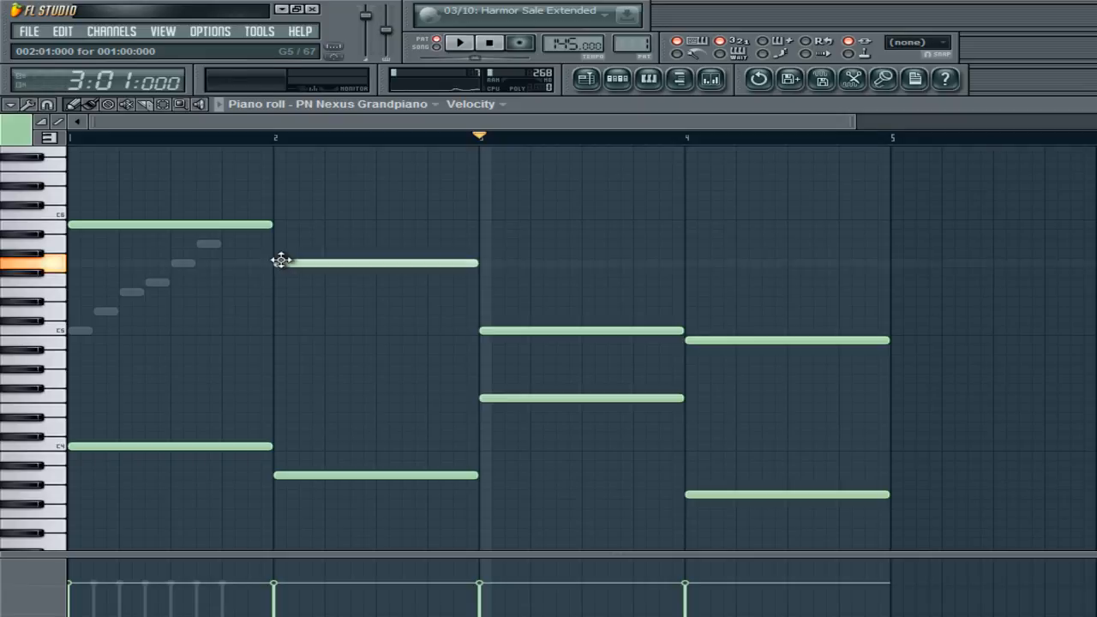
- Add a one-bar F5 above C5 in bar 3 and play back the three-note chord
{"action": "left_click", "coordinate": [494, 284]}
{"action": "key", "text": "space"}
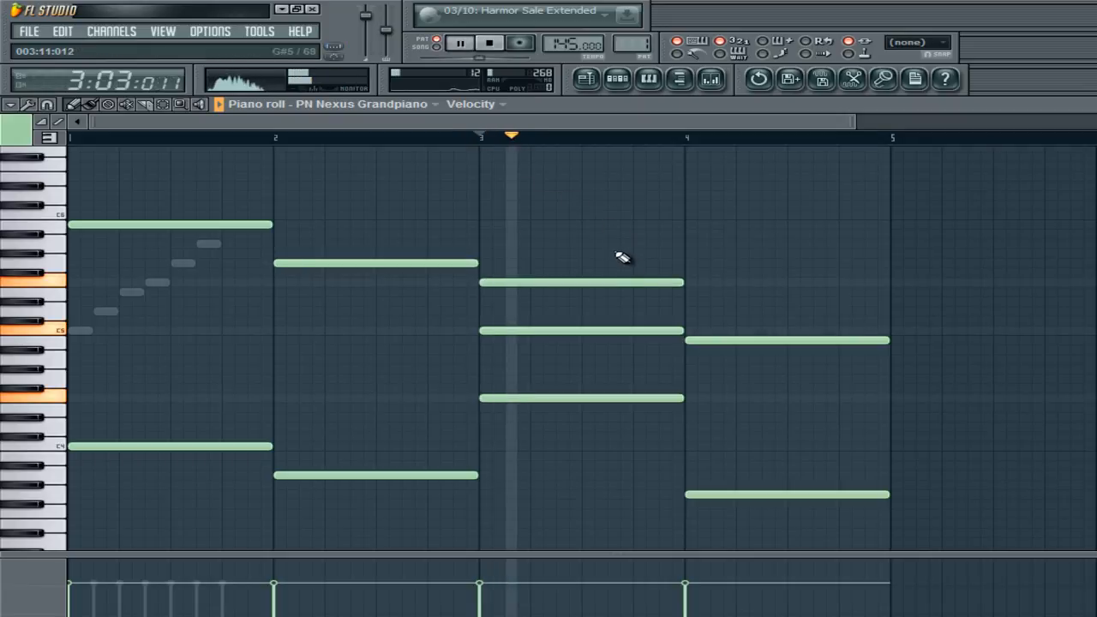
{"action": "key", "text": "space"}
- Move the three-note chord in bar 3 up seven semitones to C5, G5 and C6
{"action": "left_click_drag", "start_coordinate": [576, 250], "coordinate": [494, 462]}
{"action": "left_click_drag", "start_coordinate": [507, 397], "coordinate": [509, 323]}
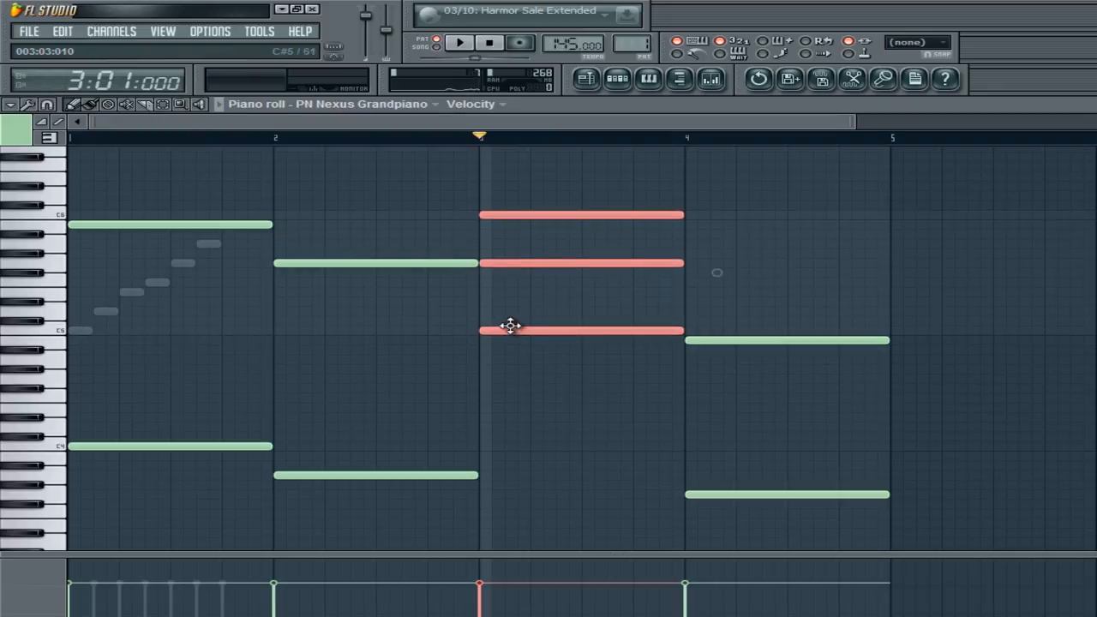
- Move the three-note chord in bar 3 down seven semitones to F4, C5 and F5, playing it back before and after
{"action": "key", "text": "space"}
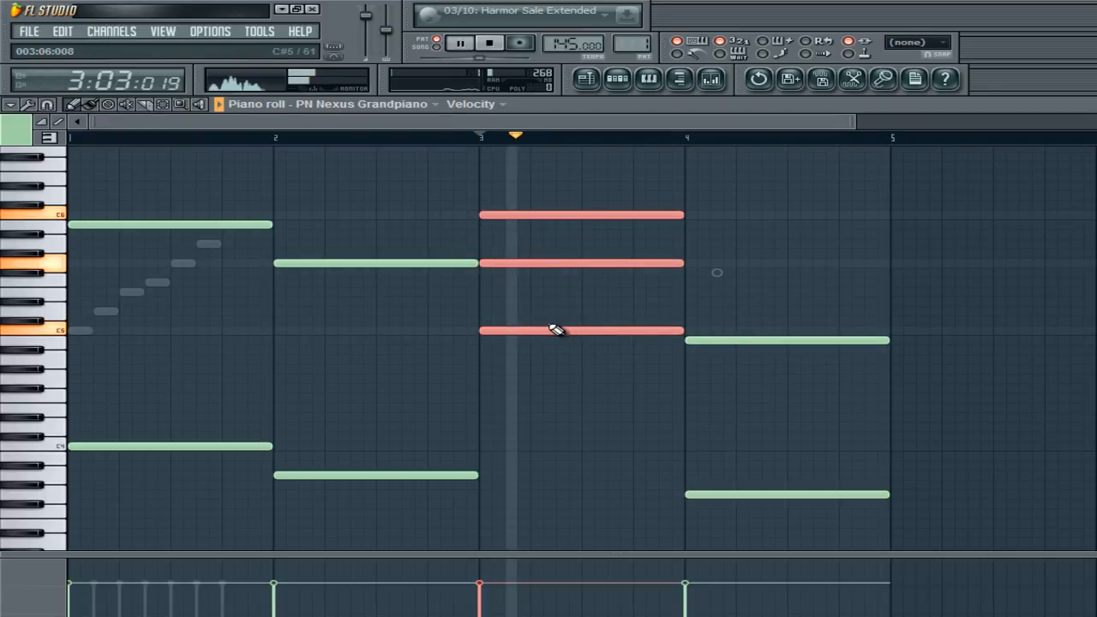
{"action": "key", "text": "space"}
{"action": "left_click_drag", "start_coordinate": [539, 330], "coordinate": [536, 397]}
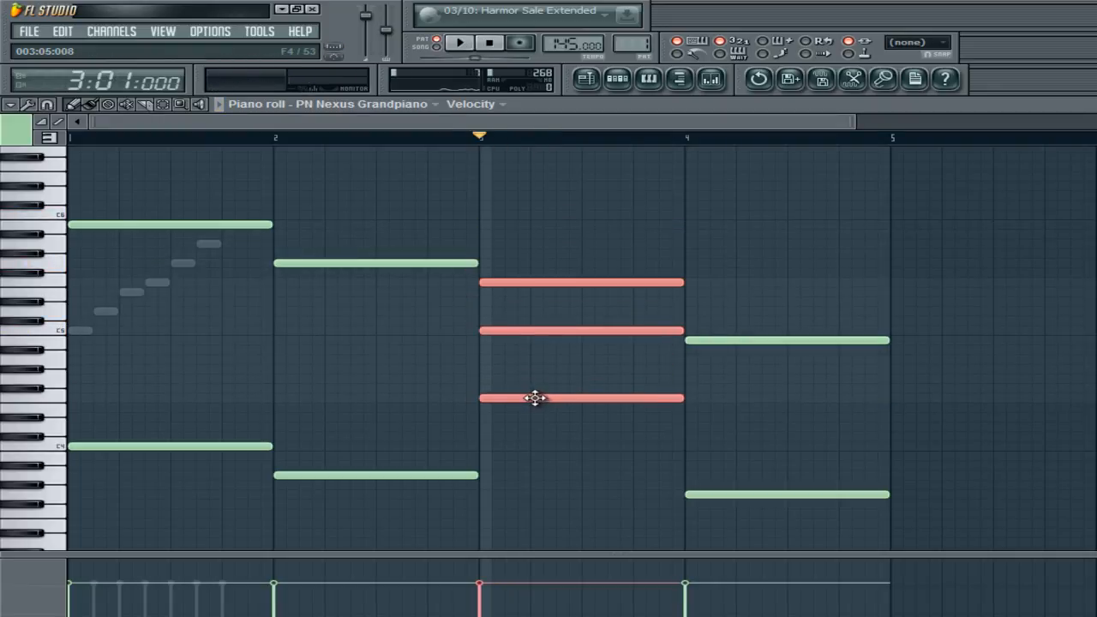
{"action": "key", "text": "space"}
{"action": "key", "text": "space"}
- Replace the F5 and F4 in bar 3 with a one-bar F3 bass note under C5 and play it back
{"action": "right_click", "coordinate": [596, 282]}
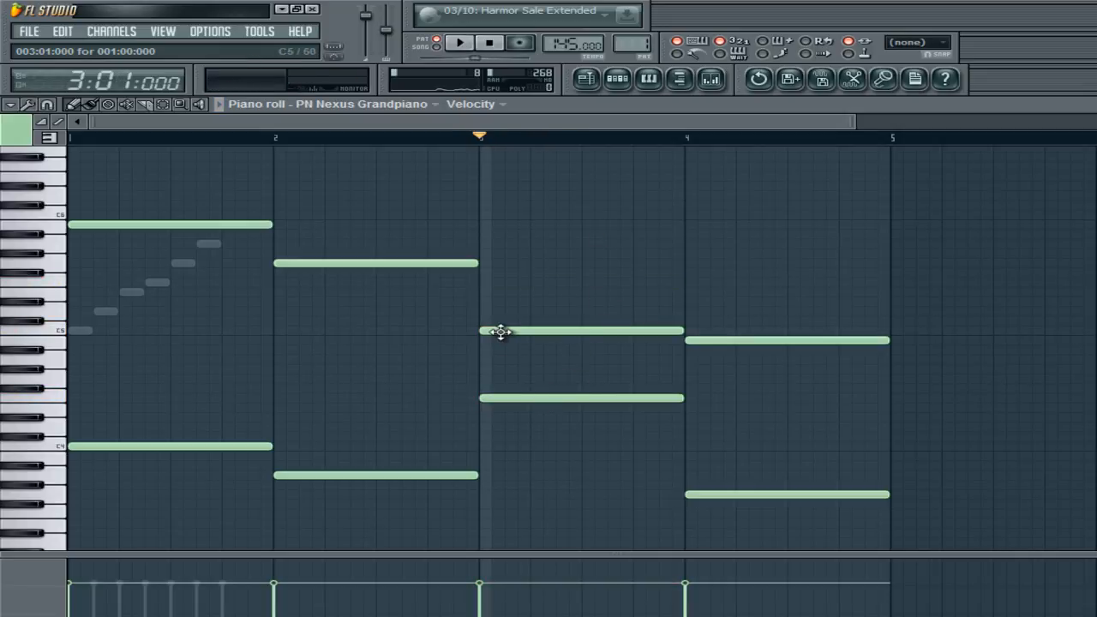
{"action": "right_click", "coordinate": [514, 396]}
{"action": "left_click", "coordinate": [487, 523]}
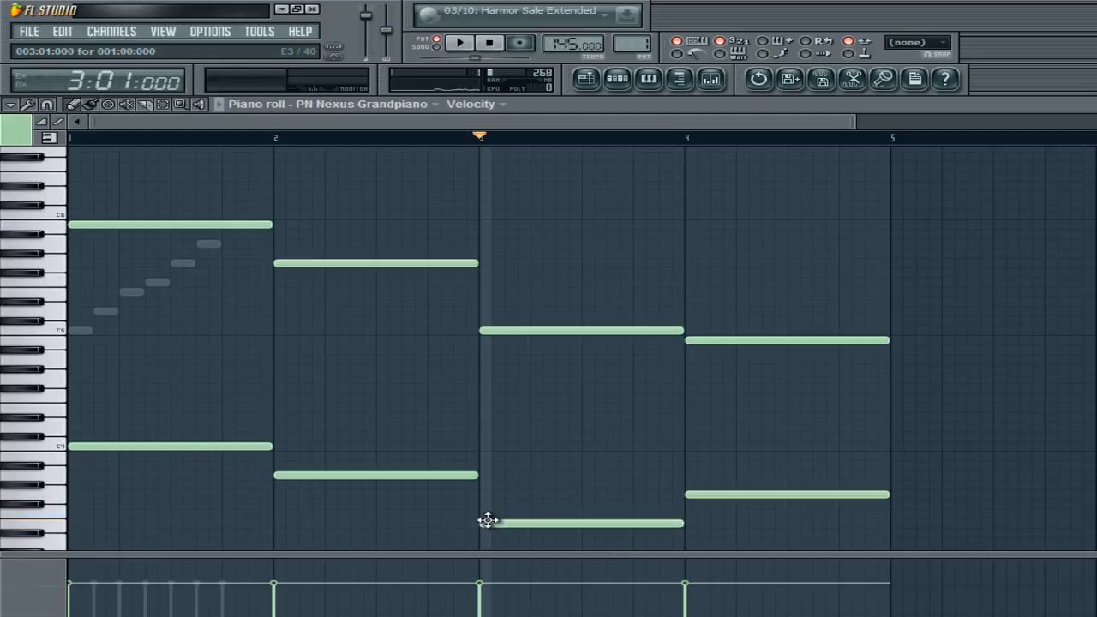
{"action": "right_click", "coordinate": [498, 526]}
{"action": "left_click", "coordinate": [491, 526]}
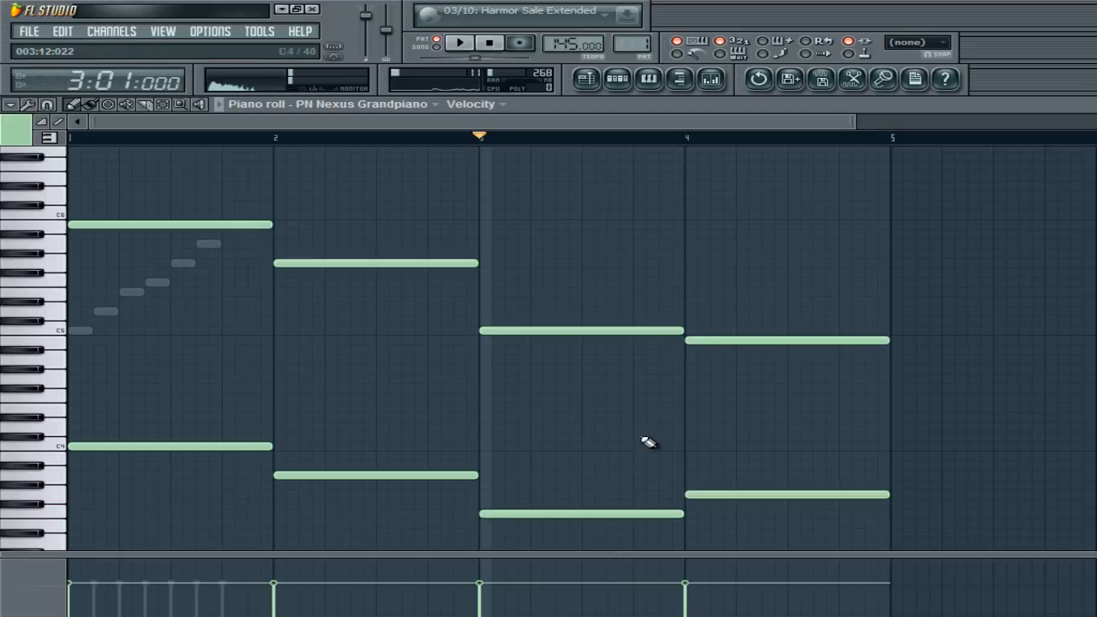
{"action": "key", "text": "space"}
{"action": "key", "text": "space"}
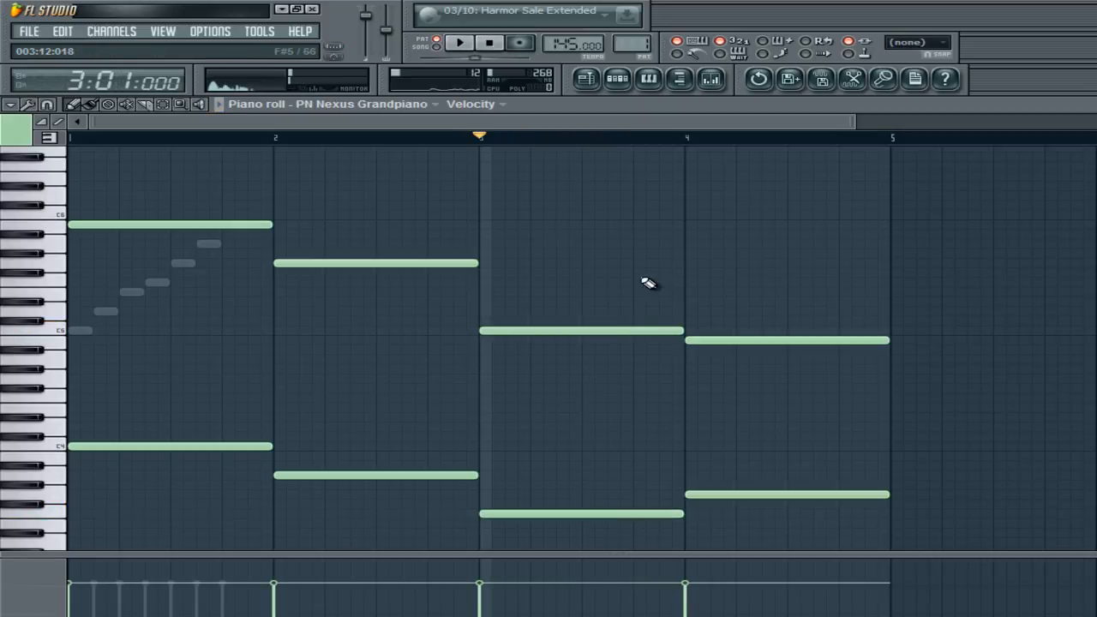
- Move the playback position to bar 4 and select that bar's melody and bass notes
{"action": "left_click", "coordinate": [691, 139]}
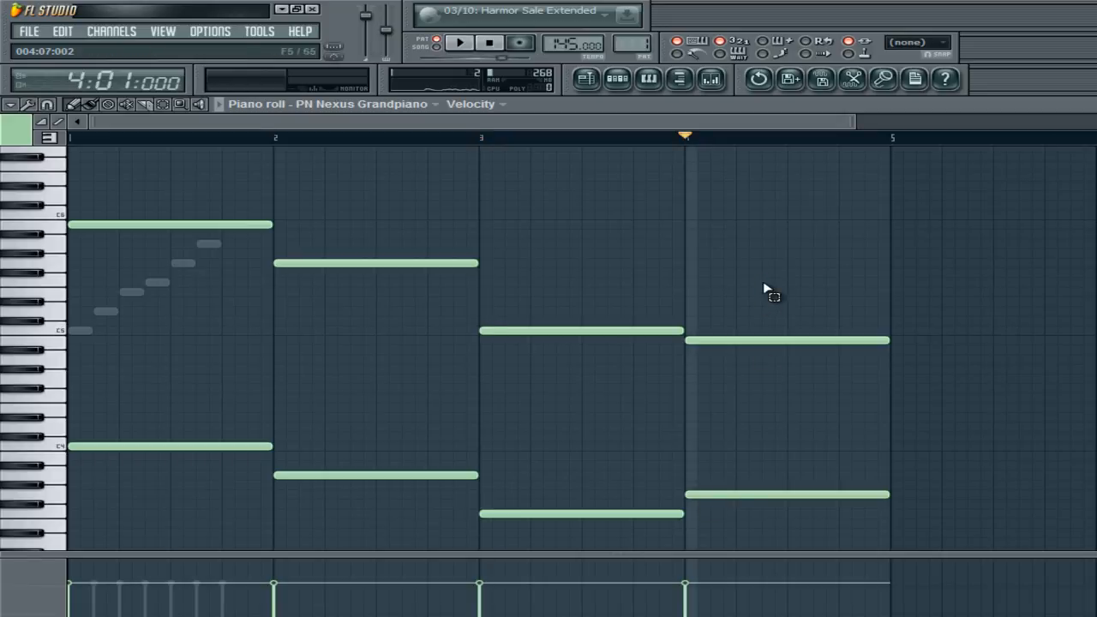
{"action": "left_click_drag", "start_coordinate": [766, 280], "coordinate": [736, 477]}
{"action": "left_click", "coordinate": [781, 422], "text": "ctrl"}
{"action": "left_click_drag", "start_coordinate": [739, 296], "coordinate": [722, 492]}
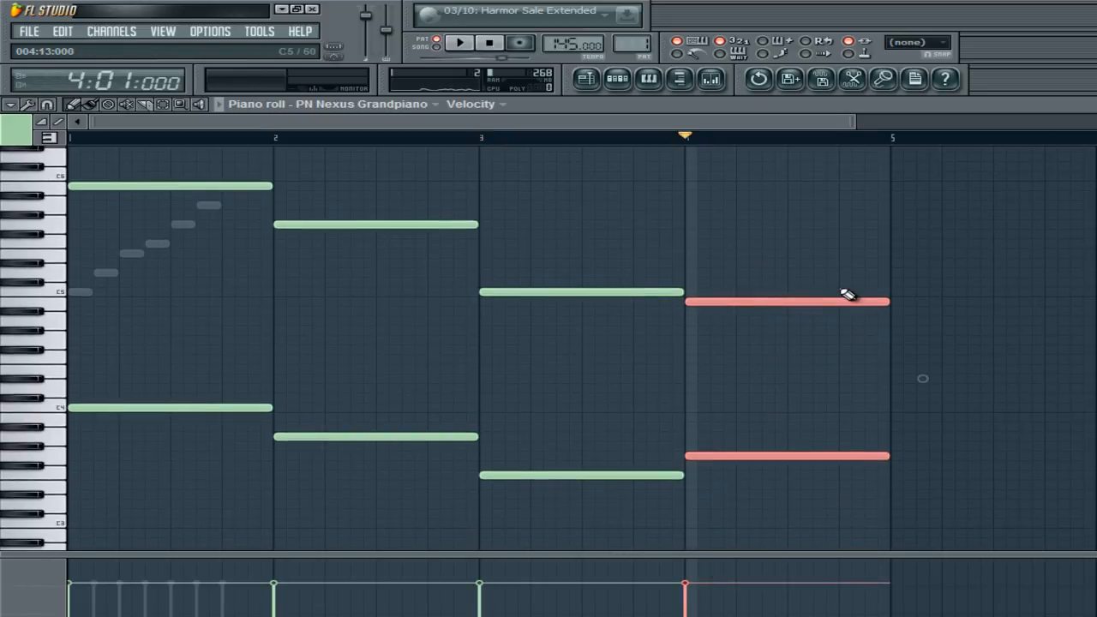
{"action": "left_click", "coordinate": [855, 383]}
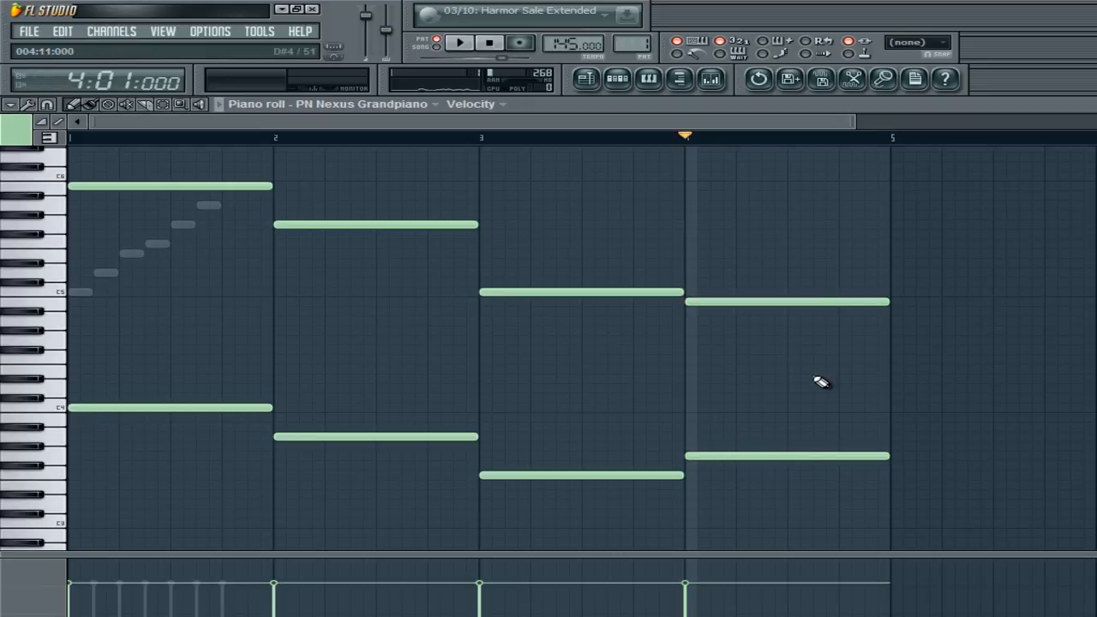
- Try a one-bar D5 in bar 4, first in place of B4 and then together with it
{"action": "scroll", "coordinate": [812, 379], "scroll_direction": "up", "scroll_amount": 2}
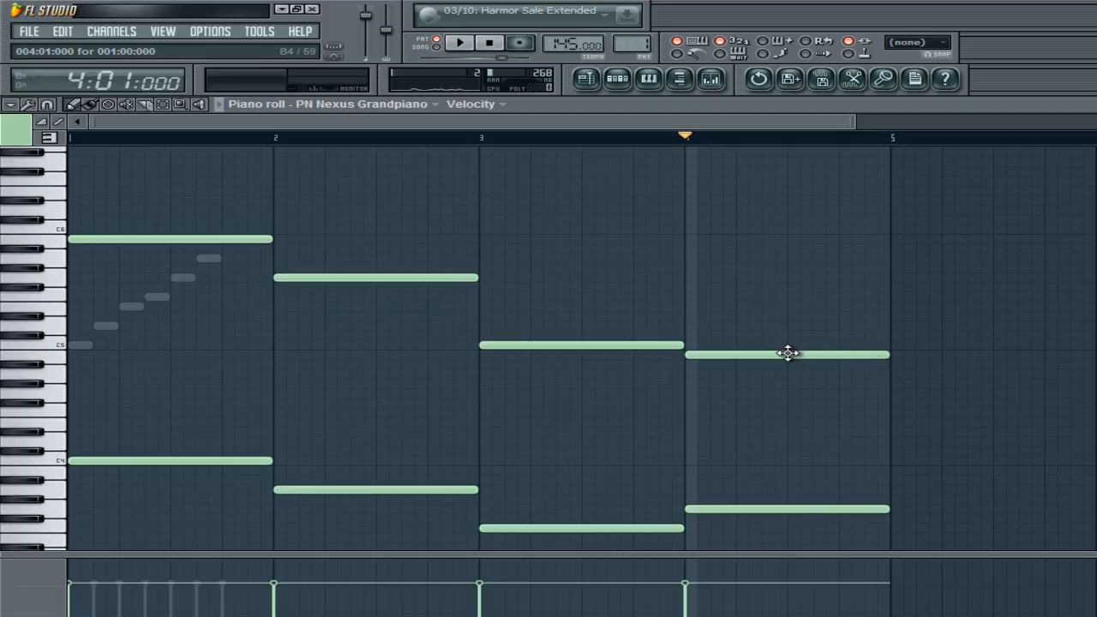
{"action": "right_click", "coordinate": [735, 354]}
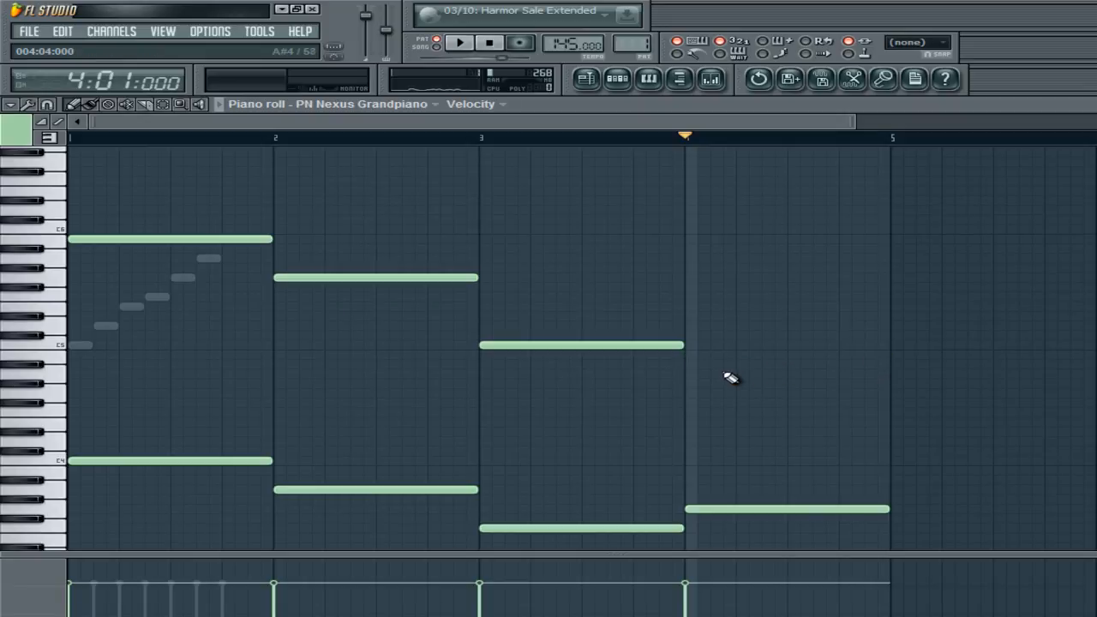
{"action": "left_click", "coordinate": [687, 327]}
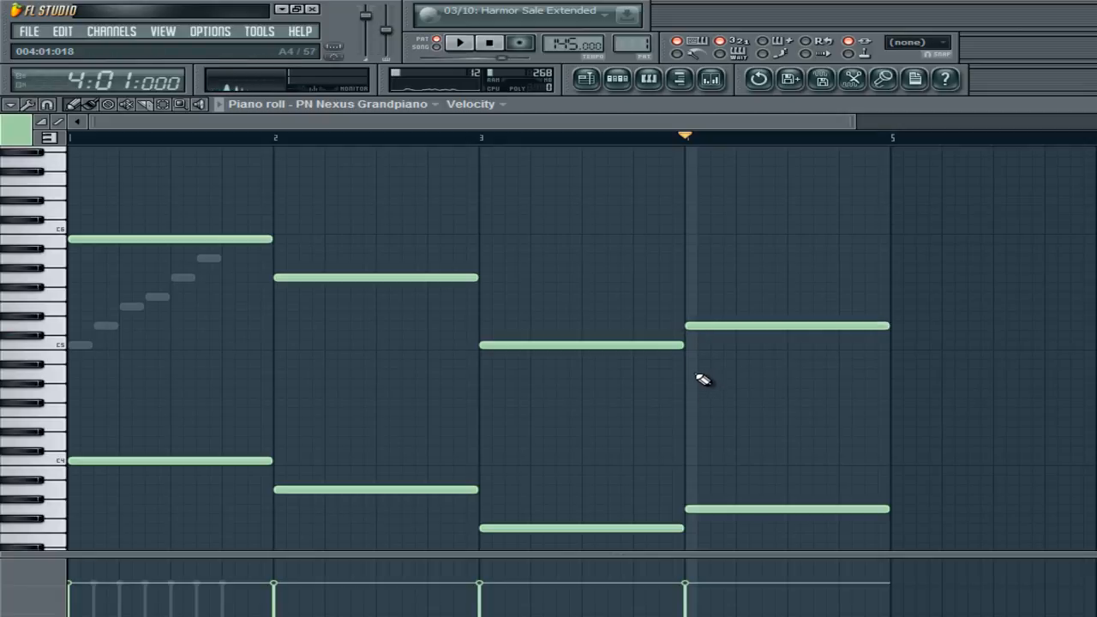
{"action": "right_click", "coordinate": [717, 325]}
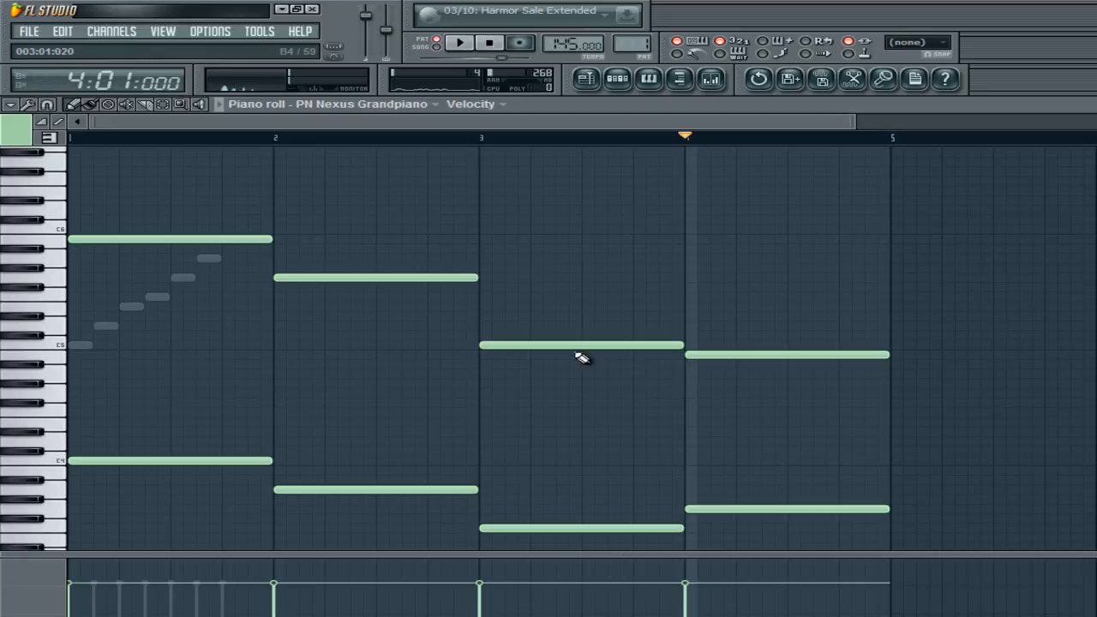
{"action": "left_click", "coordinate": [693, 325]}
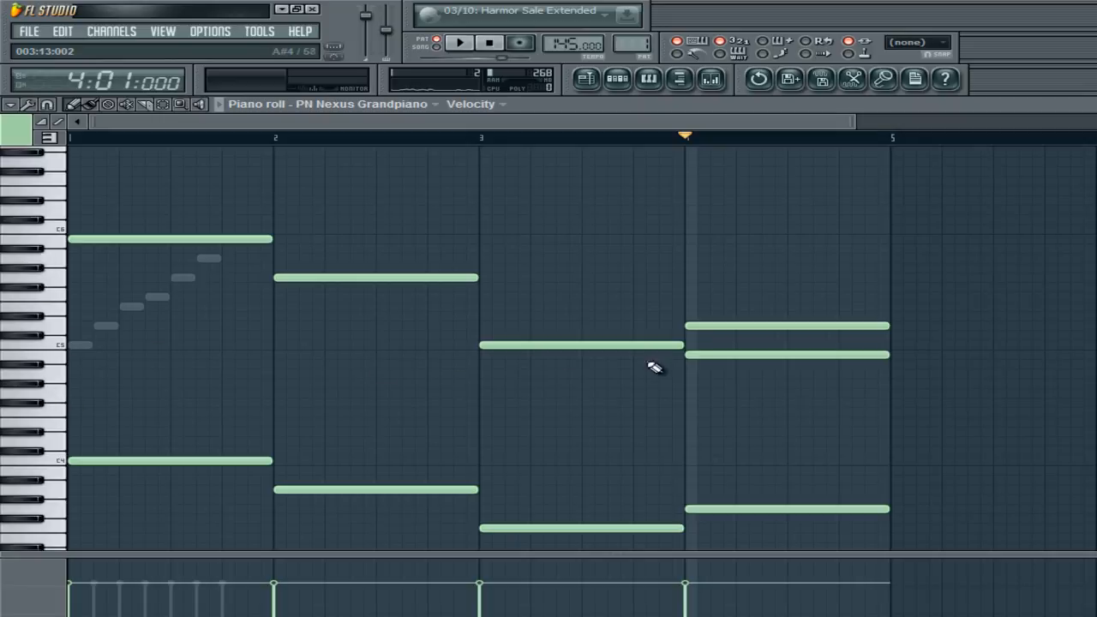
{"action": "right_click", "coordinate": [724, 327]}
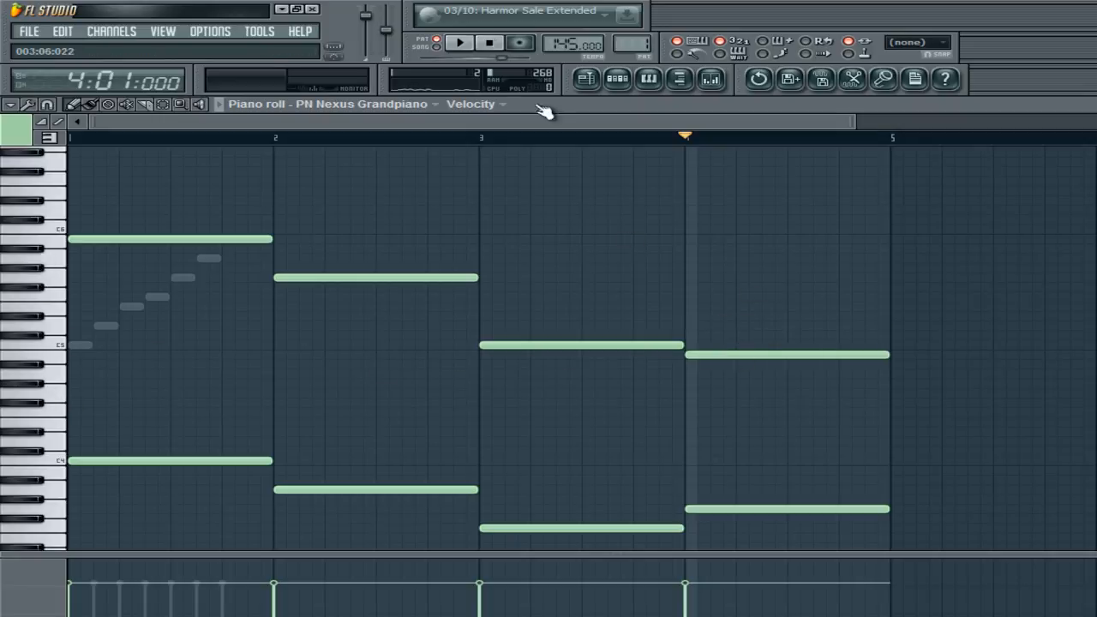
- Play the bass line and melody back from the start of the pattern
{"action": "key", "text": "space"}
{"action": "left_click", "coordinate": [490, 43]}
{"action": "left_click", "coordinate": [490, 44]}
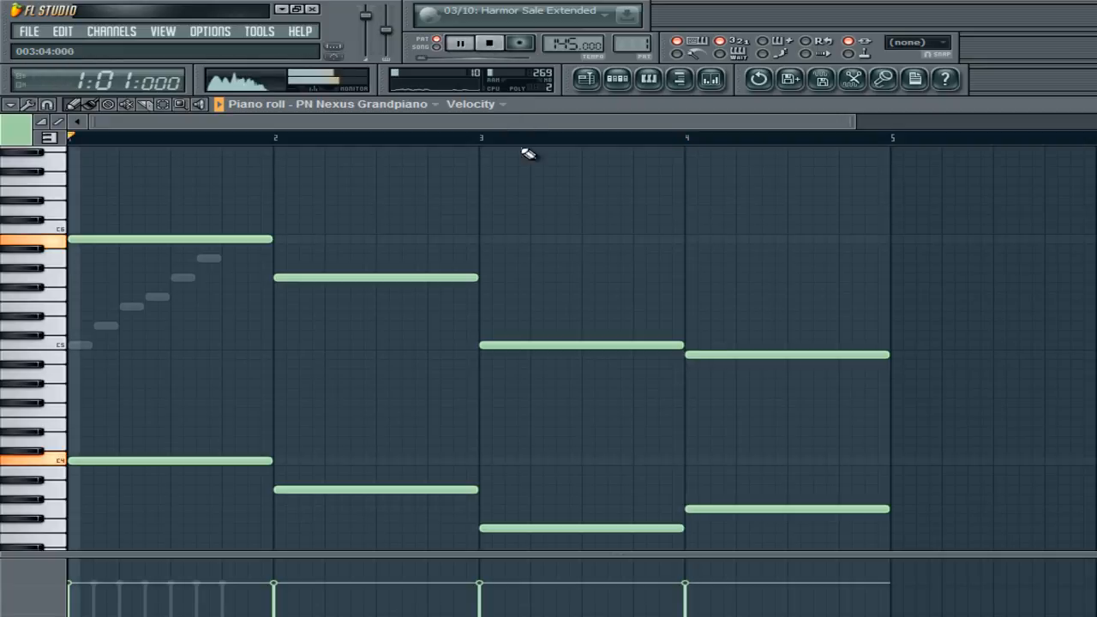
{"action": "key", "text": "space"}
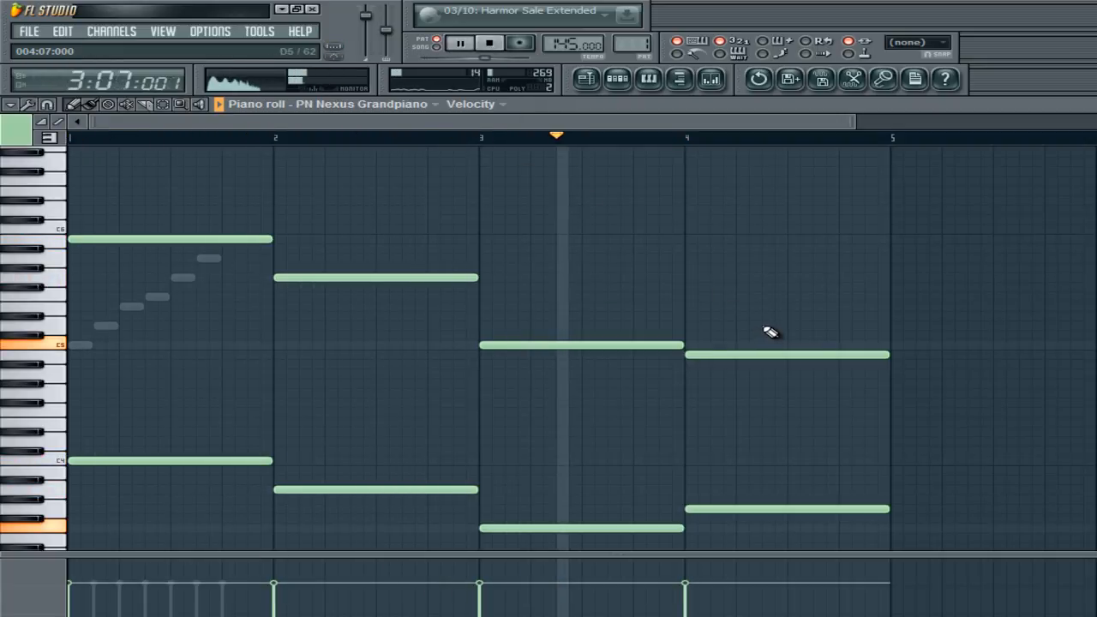
{"action": "key", "text": "space"}
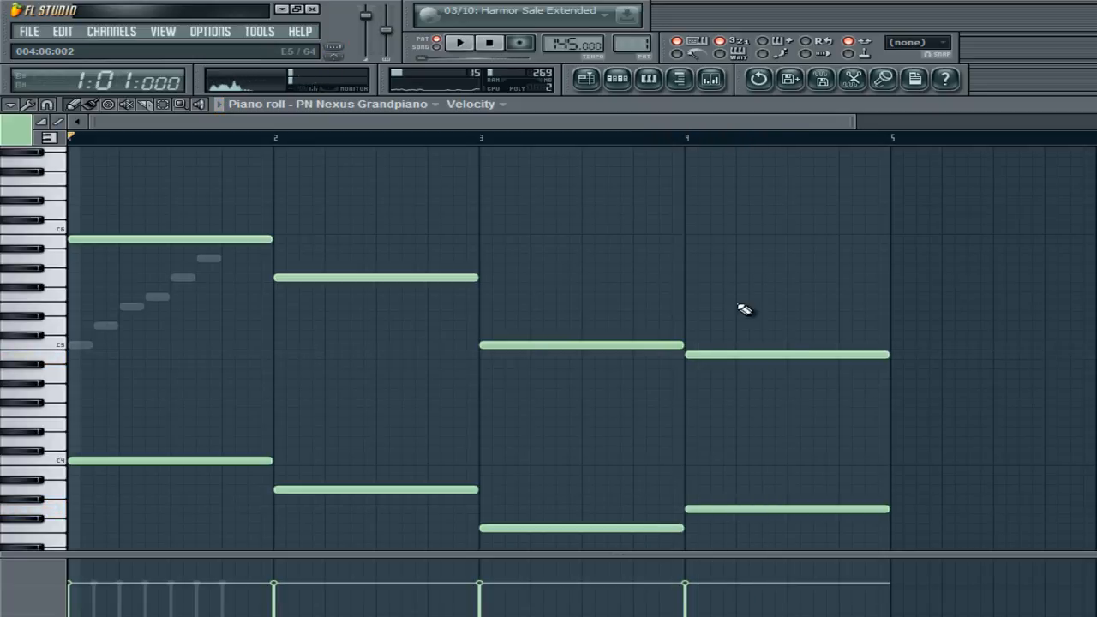
- Move the bar 1 melody note to A5 and the bar 2 melody note to B5, and play the pattern back
{"action": "left_click_drag", "start_coordinate": [899, 206], "coordinate": [2, 589]}
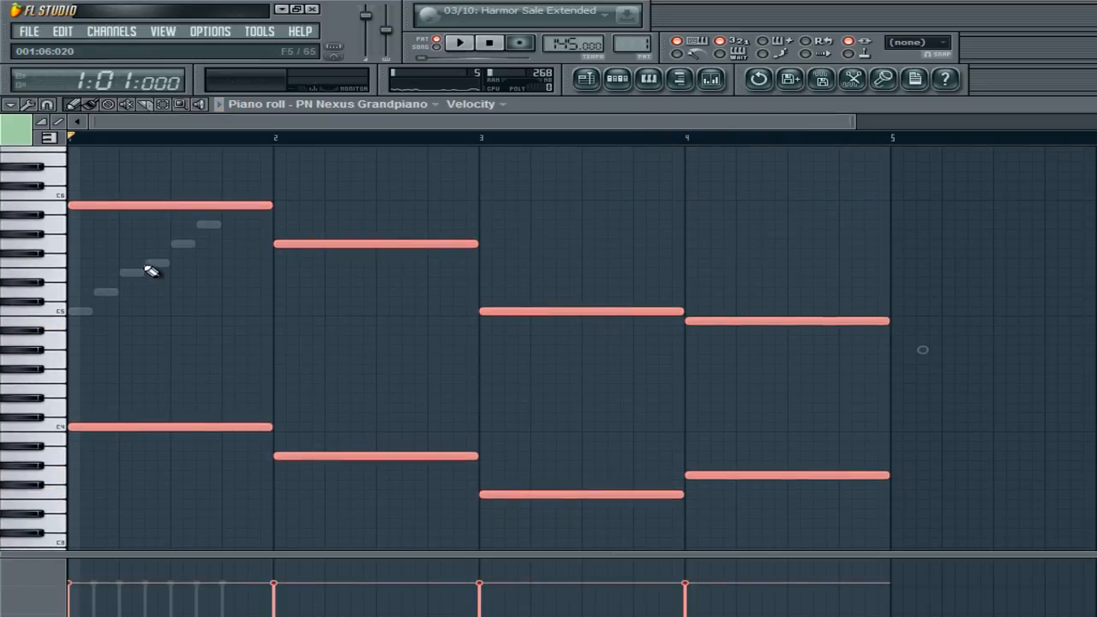
{"action": "left_click", "coordinate": [177, 335]}
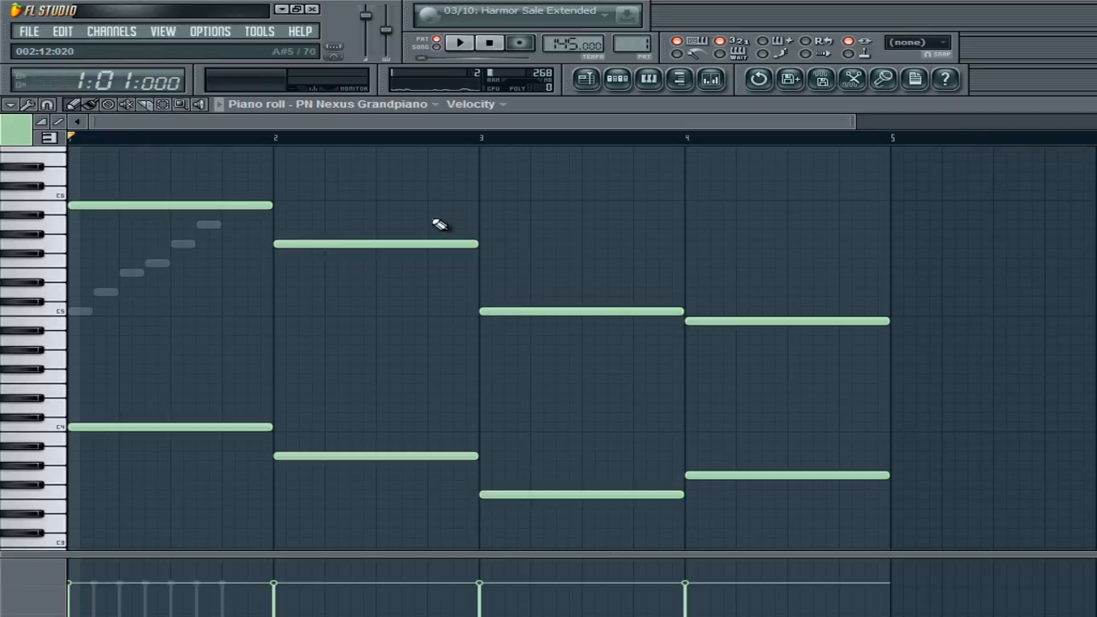
{"action": "left_click_drag", "start_coordinate": [221, 205], "coordinate": [199, 230]}
{"action": "key", "text": "space"}
{"action": "left_click_drag", "start_coordinate": [321, 245], "coordinate": [321, 204]}
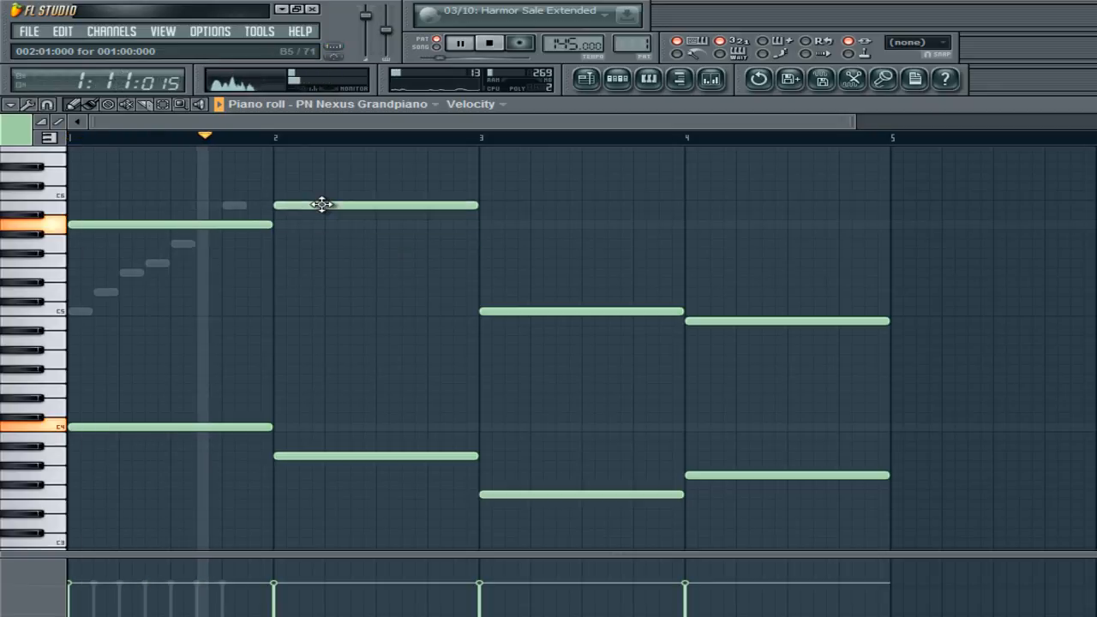
{"action": "key", "text": "space"}
{"action": "left_click", "coordinate": [507, 303]}
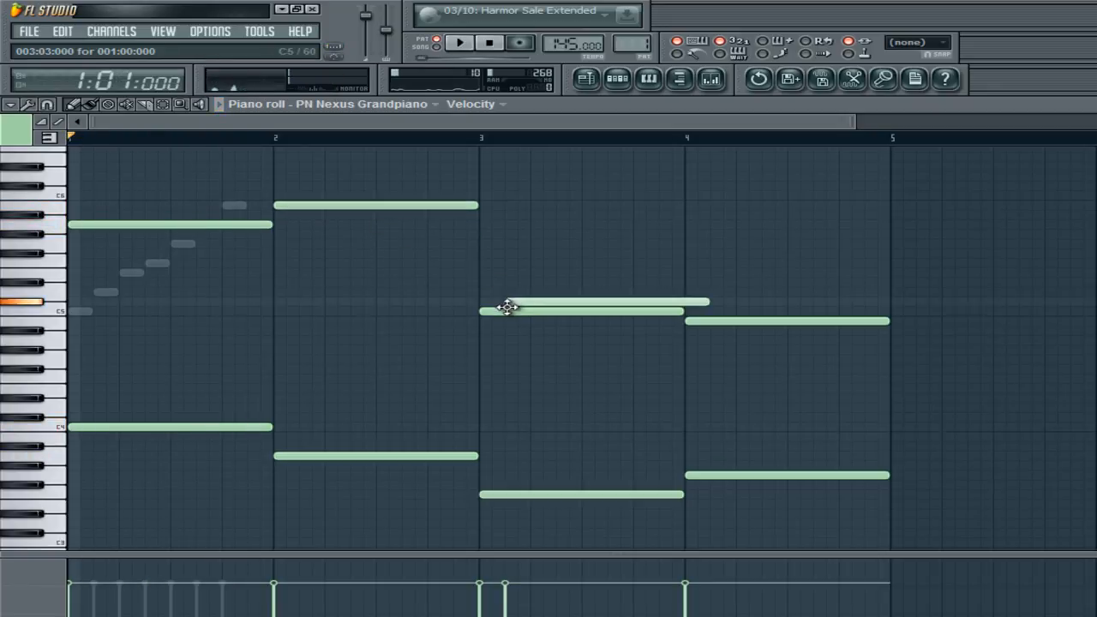
{"action": "right_click", "coordinate": [507, 303]}
{"action": "key", "text": "space"}
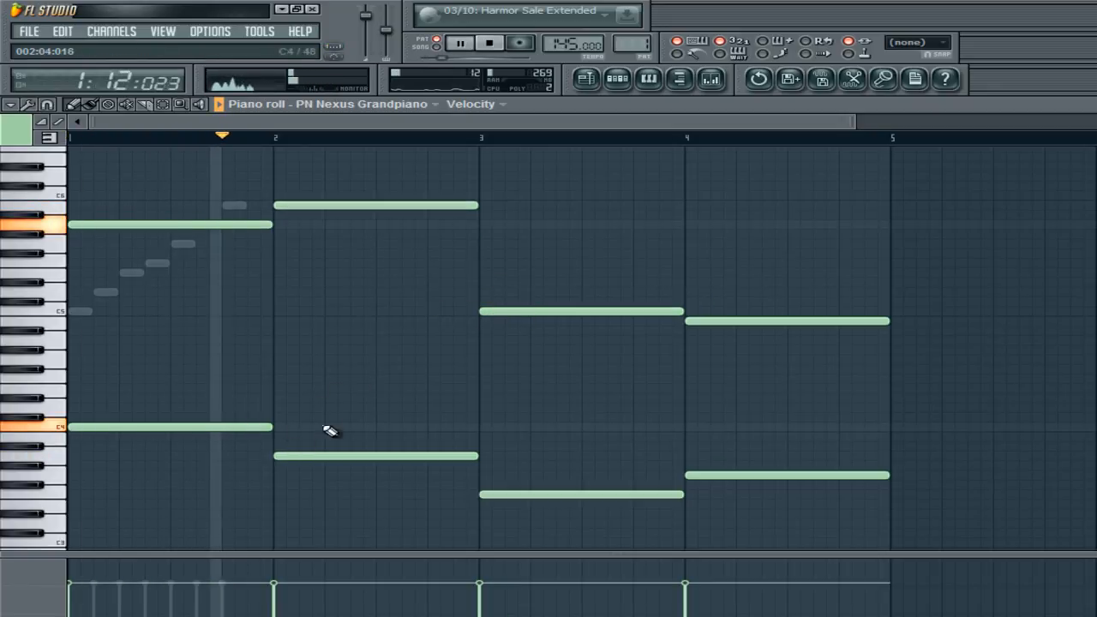
{"action": "key", "text": "space"}
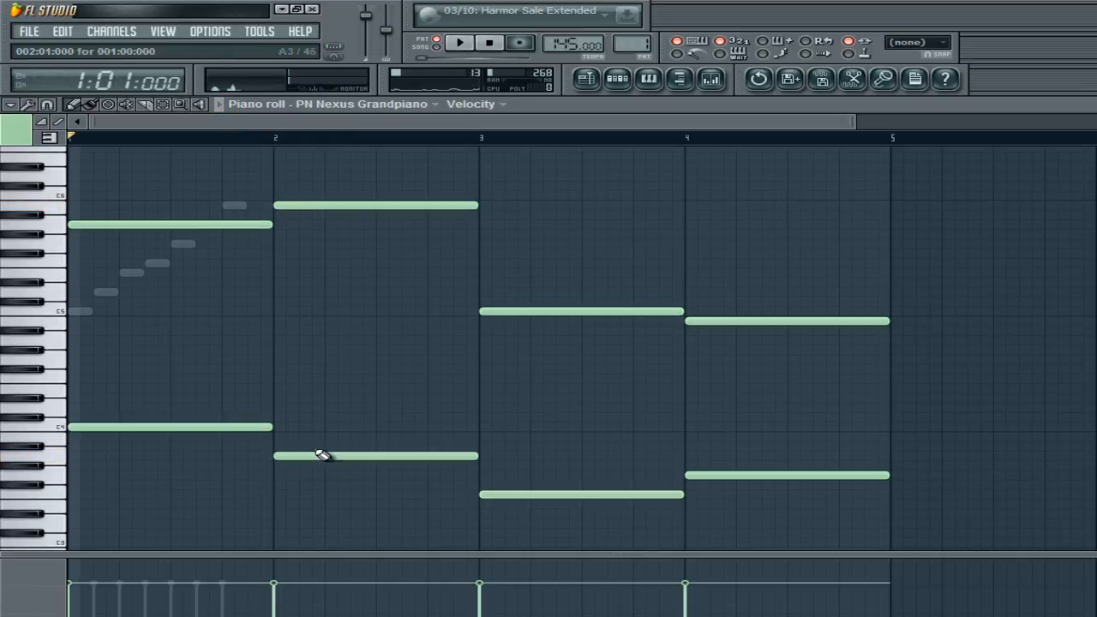
- Replace the A3 bass note in bar 2 with a one-bar G3 and play the pattern back
{"action": "right_click", "coordinate": [284, 457]}
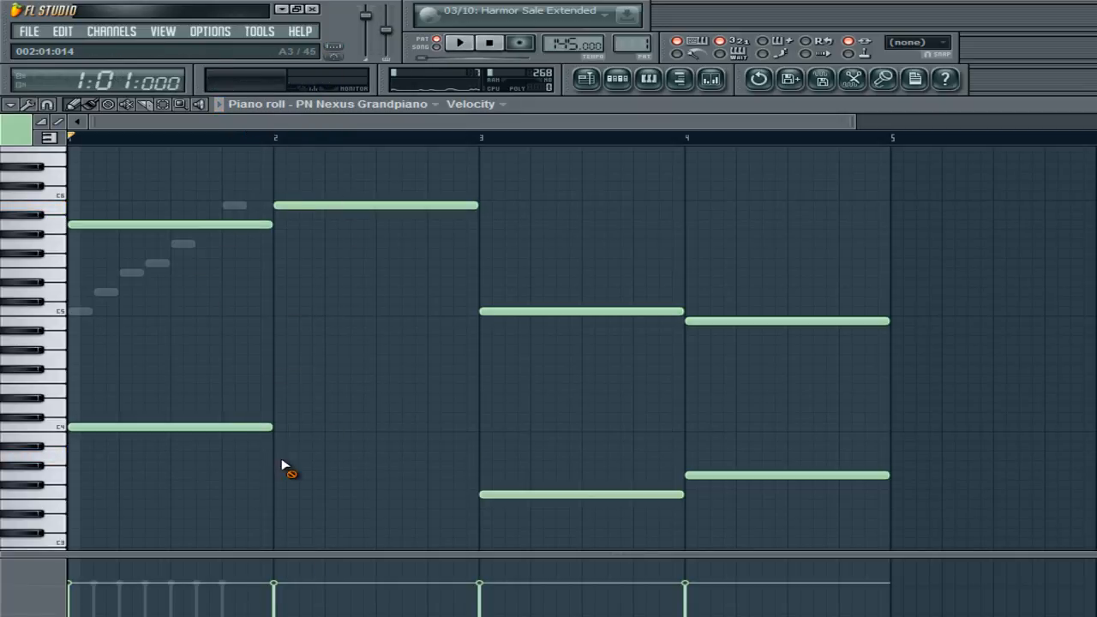
{"action": "left_click", "coordinate": [283, 477]}
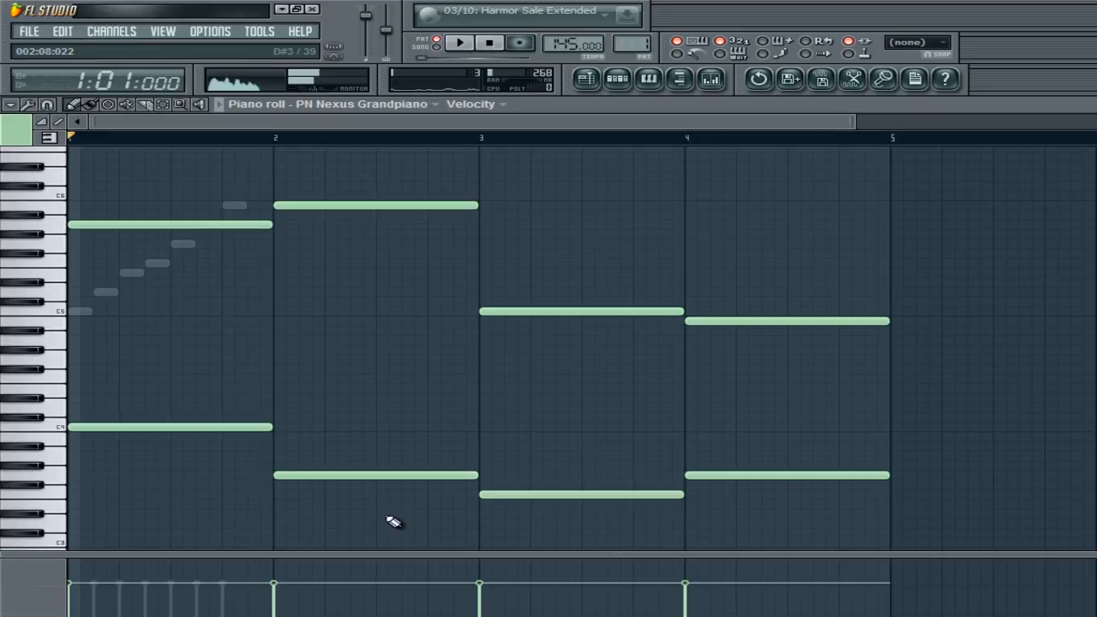
{"action": "key", "text": "space"}
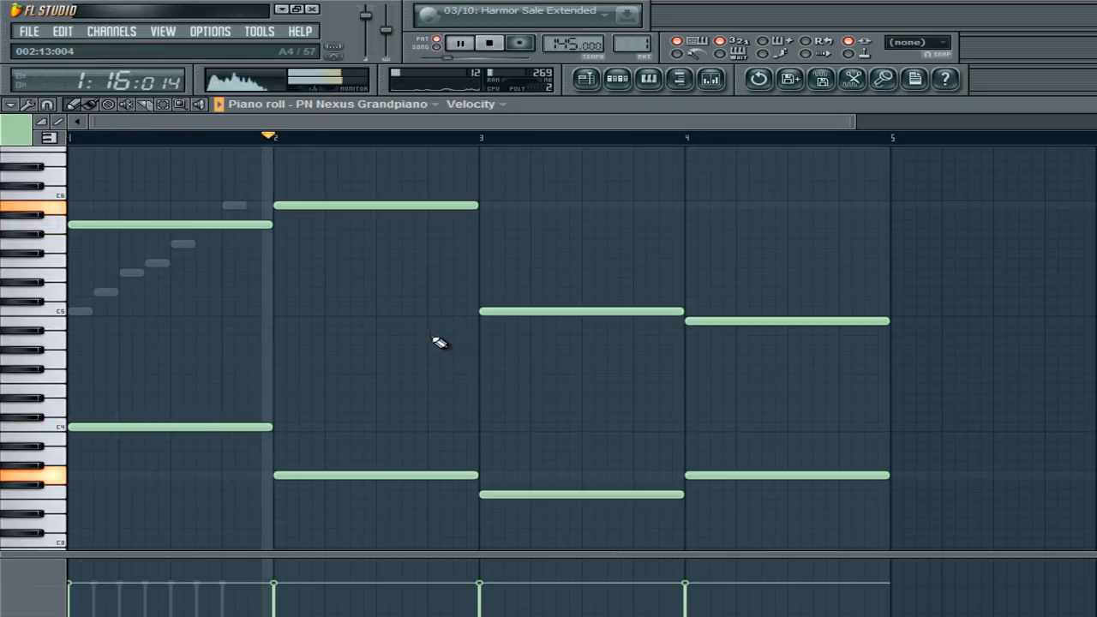
- Replace the C5 melody note in bar 3 with a one-bar C6
{"action": "right_click", "coordinate": [510, 312]}
{"action": "key", "text": "space"}
{"action": "left_click", "coordinate": [487, 197]}
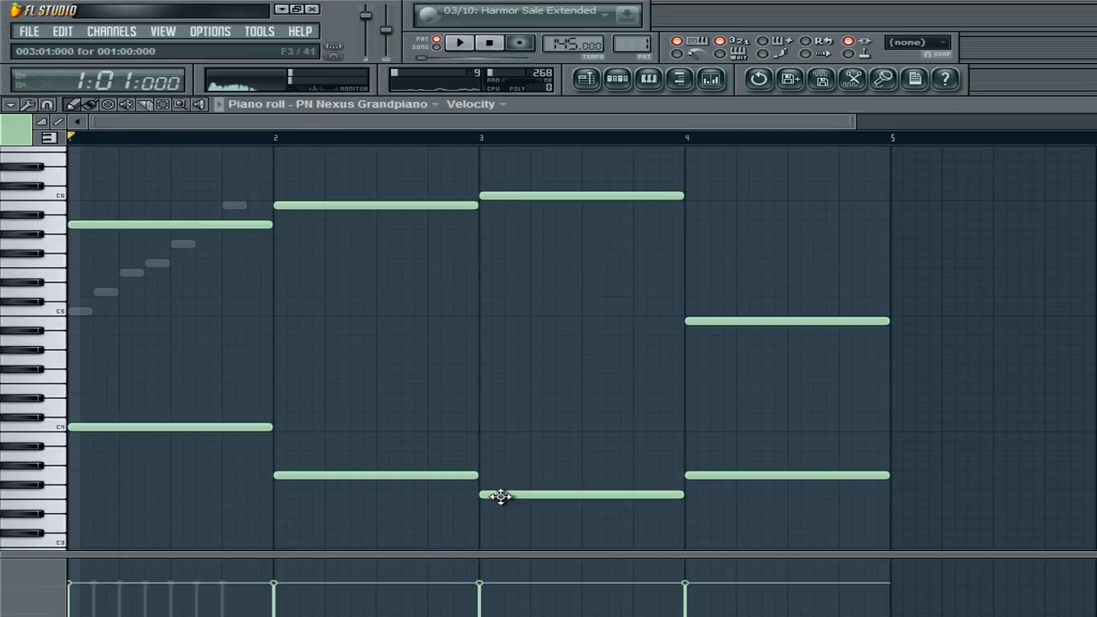
{"action": "left_click_drag", "start_coordinate": [536, 177], "coordinate": [612, 548]}
{"action": "left_click", "coordinate": [618, 481], "text": "ctrl"}
- Try a one-bar A5 in place of the bar 3 melody note, and restore C6
{"action": "scroll", "coordinate": [620, 480], "scroll_direction": "up", "scroll_amount": 2}
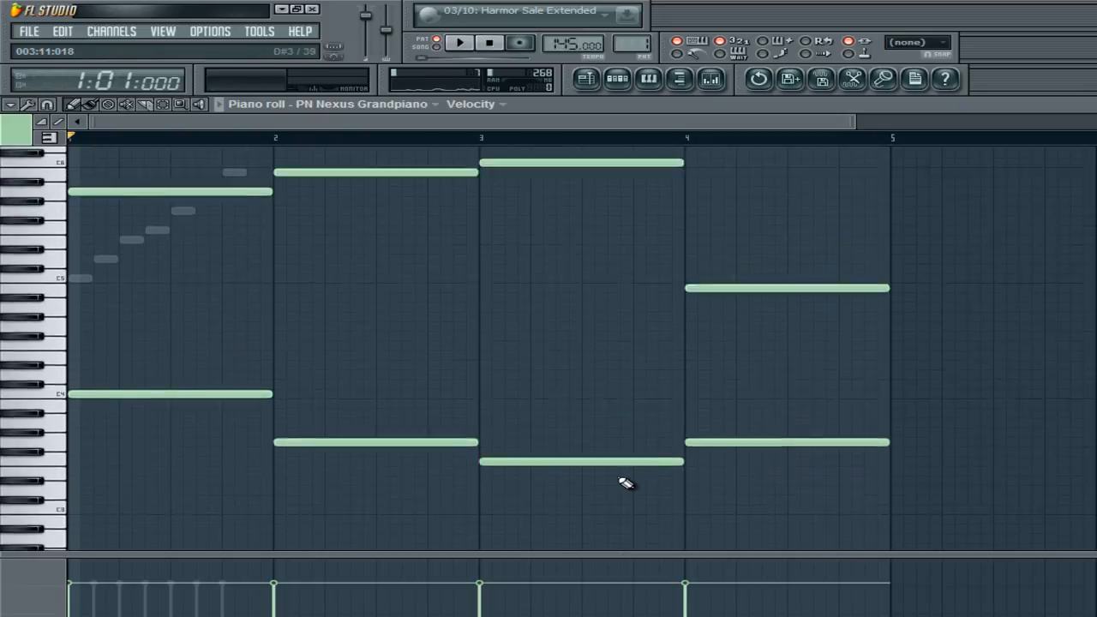
{"action": "scroll", "coordinate": [621, 476], "scroll_direction": "up", "scroll_amount": 2}
{"action": "right_click", "coordinate": [495, 221]}
{"action": "left_click", "coordinate": [482, 248]}
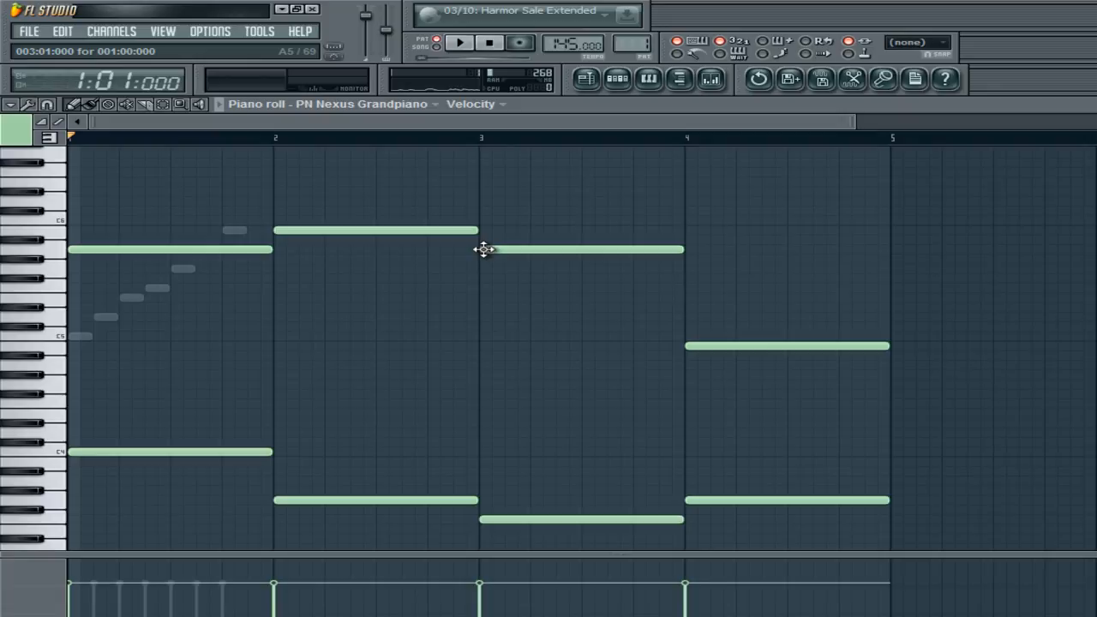
{"action": "right_click", "coordinate": [483, 249]}
{"action": "left_click", "coordinate": [485, 221]}
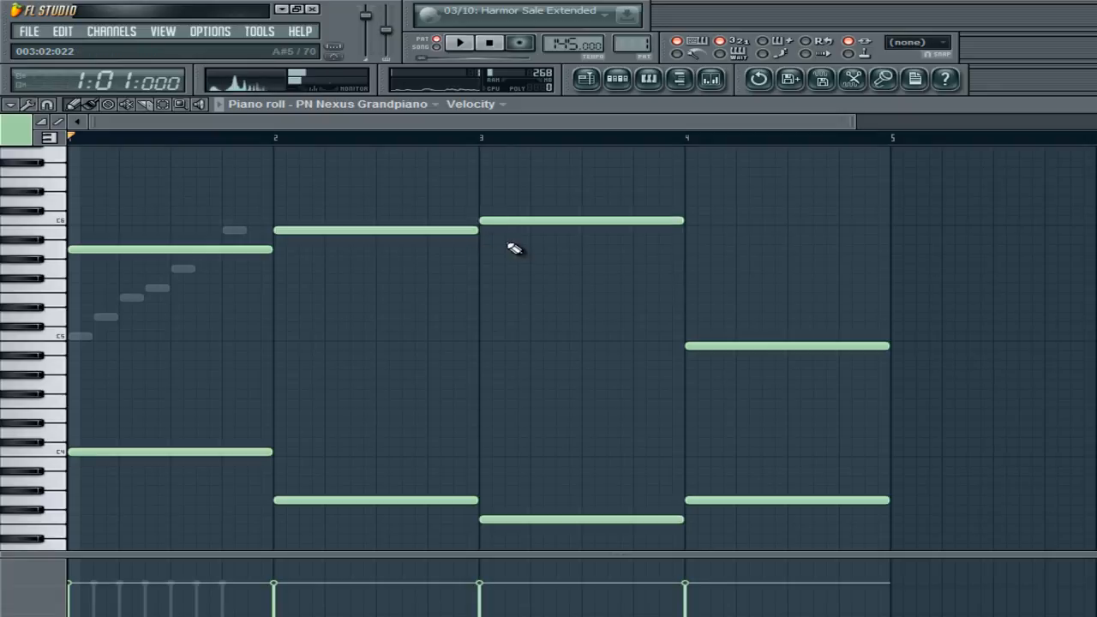
- Play back from the end of bar 2 and delete the B4 and G3 notes in bar 4
{"action": "right_click", "coordinate": [480, 138]}
{"action": "right_click", "coordinate": [742, 344]}
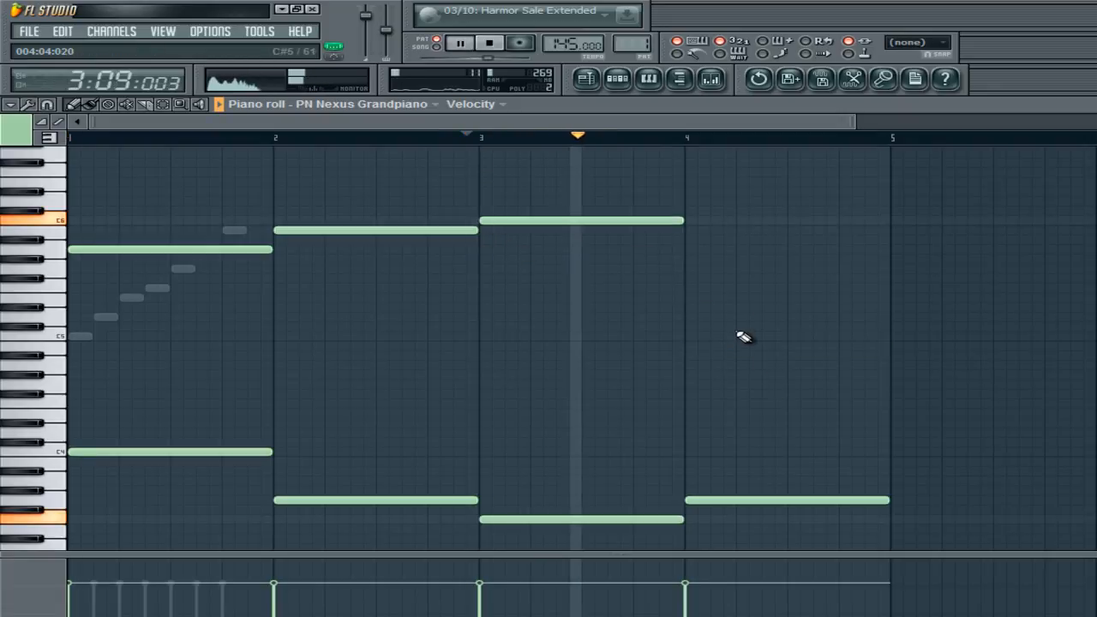
{"action": "key", "text": "space"}
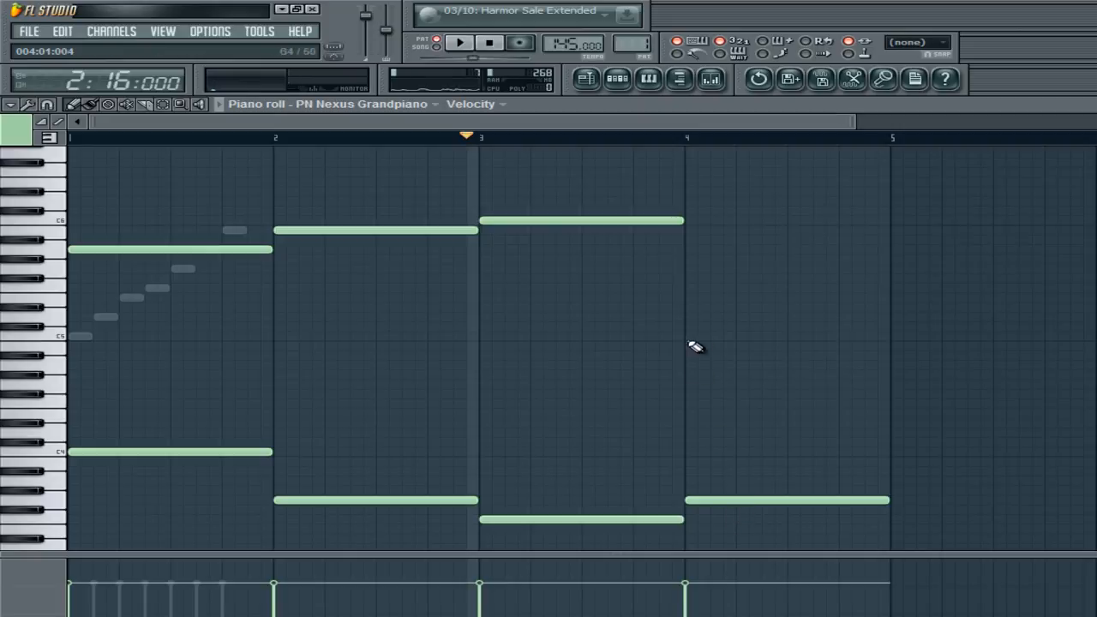
{"action": "right_click", "coordinate": [712, 500]}
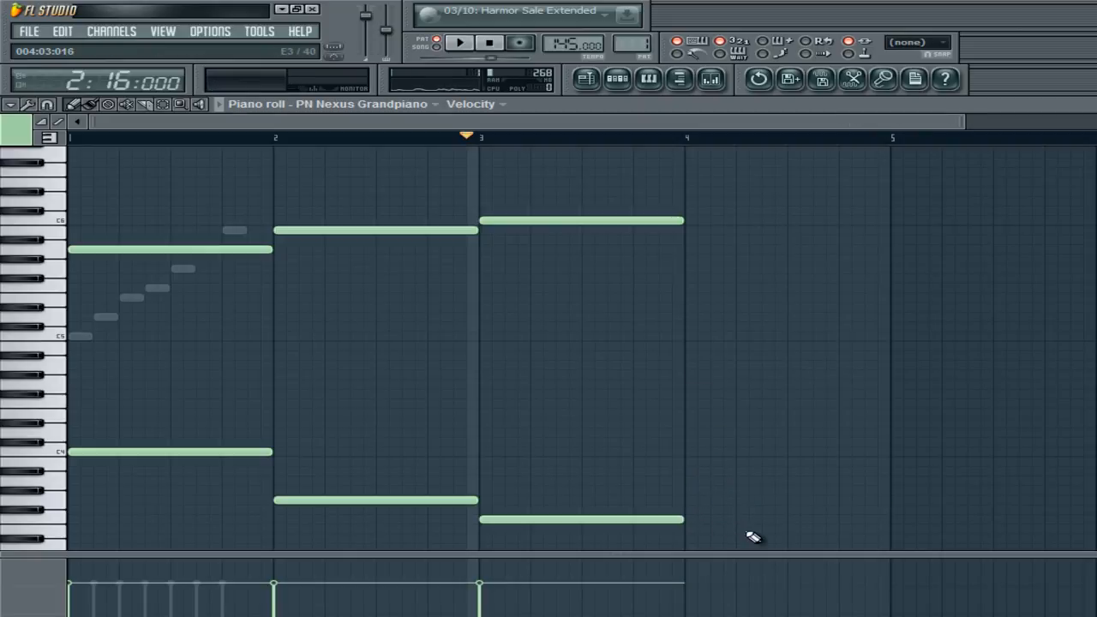
{"action": "scroll", "coordinate": [712, 507], "scroll_direction": "down", "scroll_amount": 3}
{"action": "scroll", "coordinate": [712, 506], "scroll_direction": "up", "scroll_amount": 1}
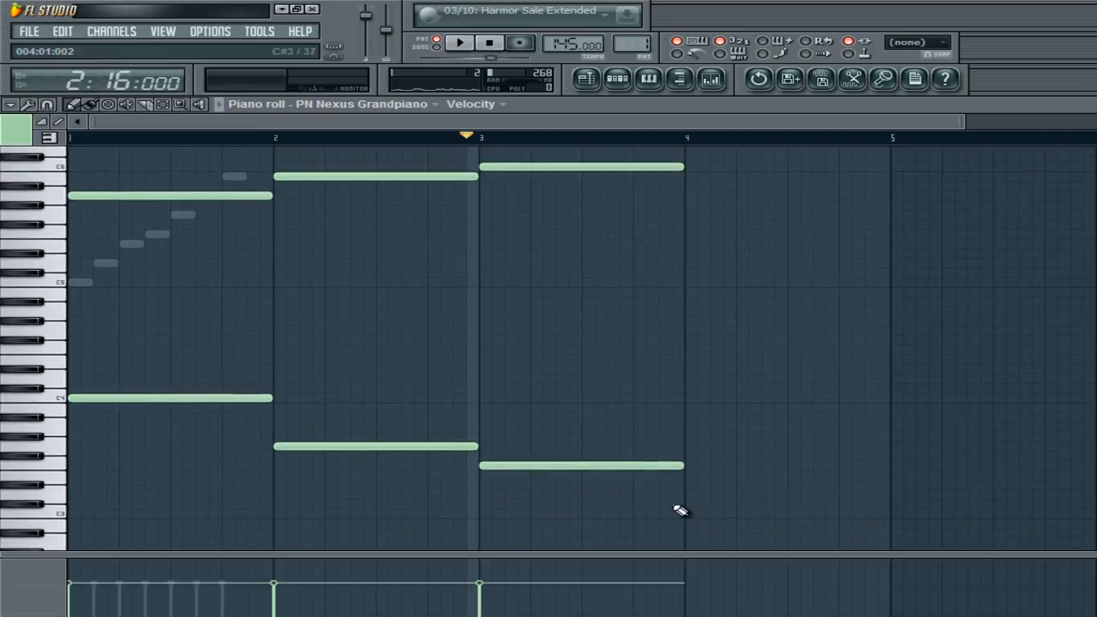
- Add a one-bar A3 bass note in bar 4 and set the playback position to the end of bar 3
{"action": "left_click", "coordinate": [692, 428]}
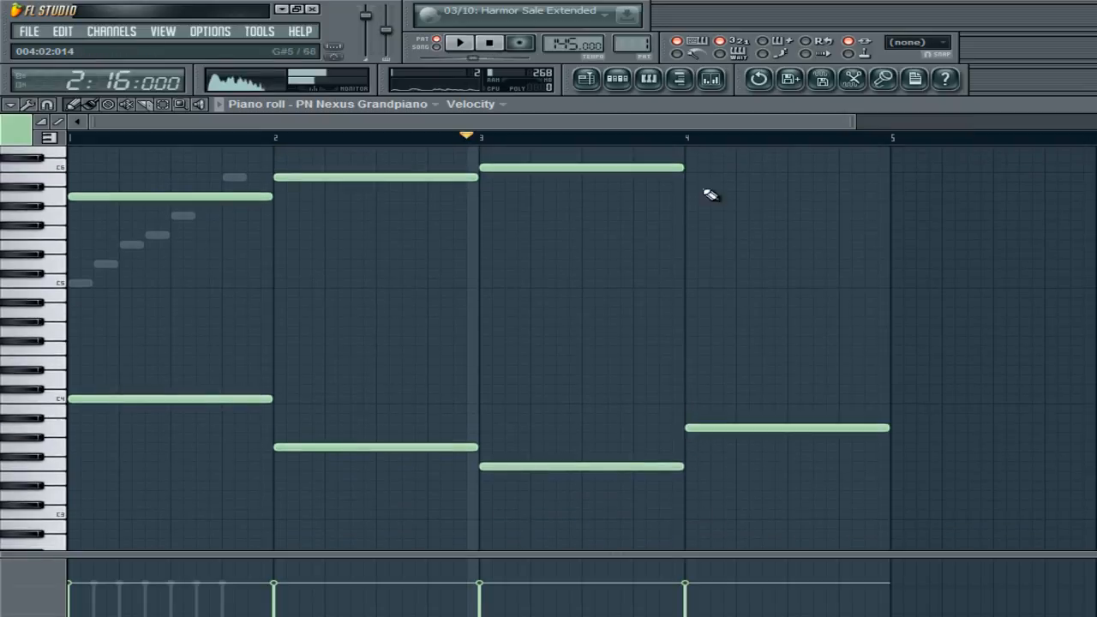
{"action": "left_click", "coordinate": [690, 139]}
{"action": "scroll", "coordinate": [732, 433], "scroll_direction": "up", "scroll_amount": 3}
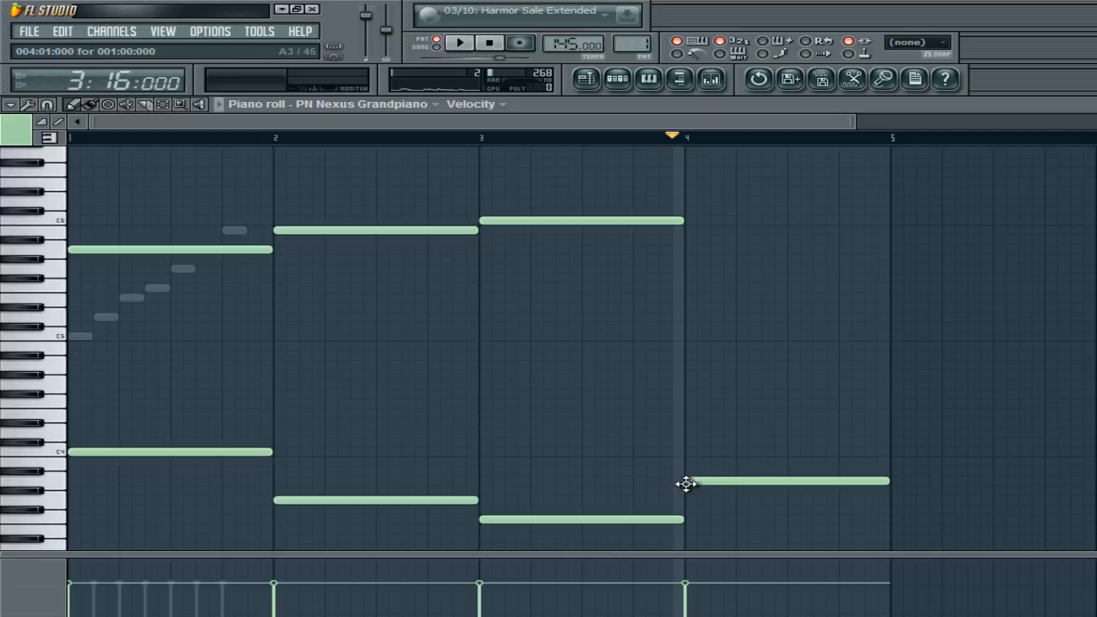
- Try a one-bar C#4 and a one-bar C4 above the bar 4 bass note, removing each one
{"action": "left_click", "coordinate": [693, 443]}
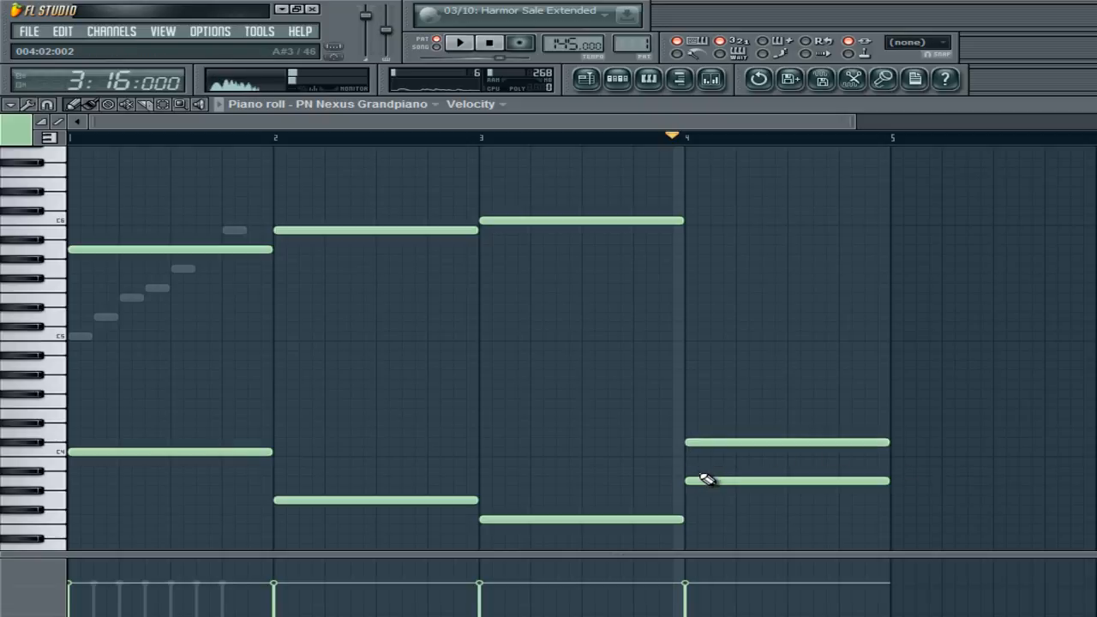
{"action": "right_click", "coordinate": [759, 443]}
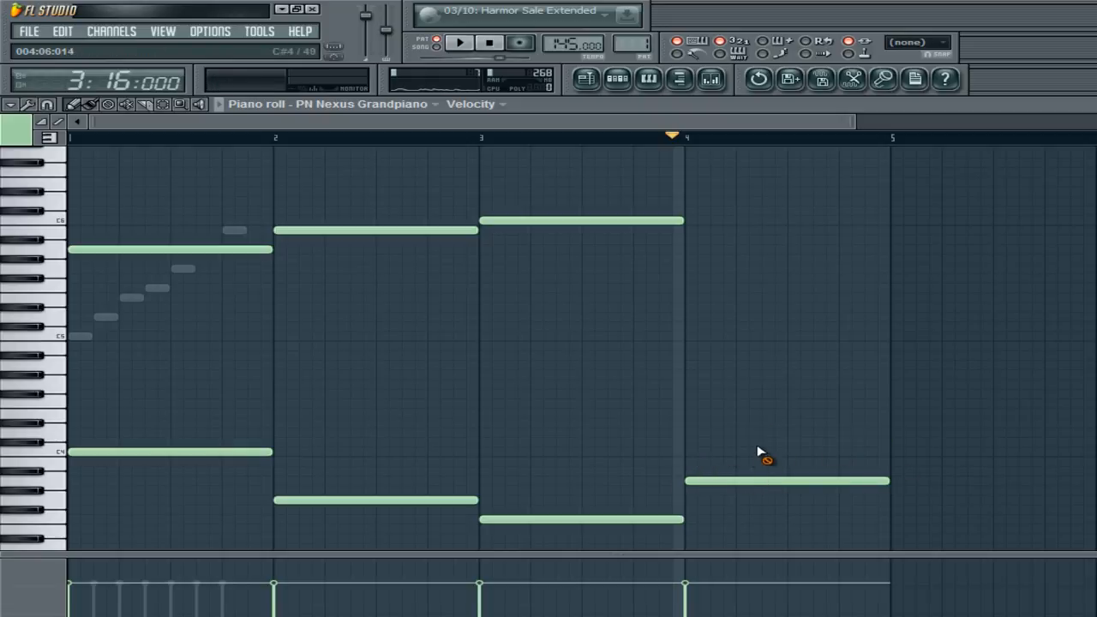
{"action": "left_click", "coordinate": [689, 453]}
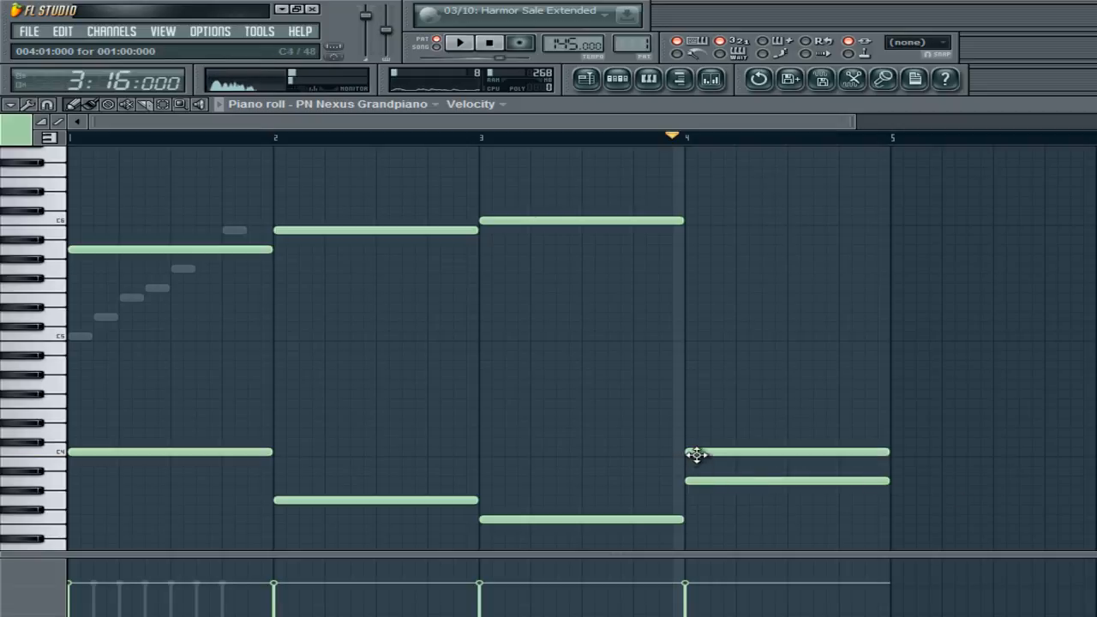
{"action": "right_click", "coordinate": [784, 454]}
- Add a one-bar C6 melody note in bar 4 and play the pattern back
{"action": "left_click", "coordinate": [688, 220]}
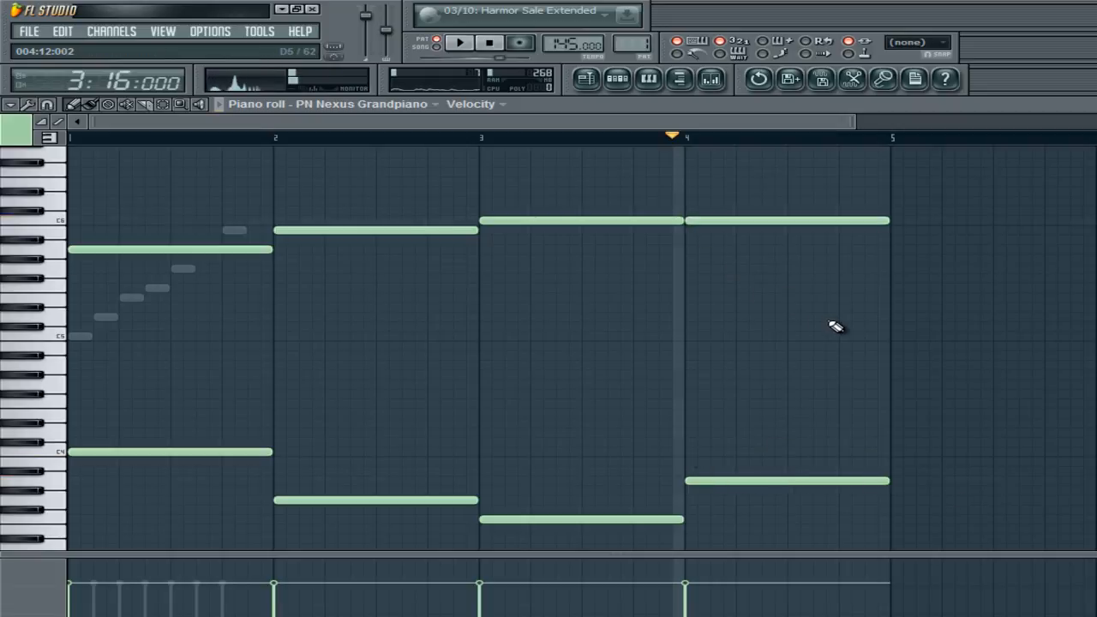
{"action": "key", "text": "space"}
{"action": "left_click", "coordinate": [502, 48]}
{"action": "key", "text": "space"}
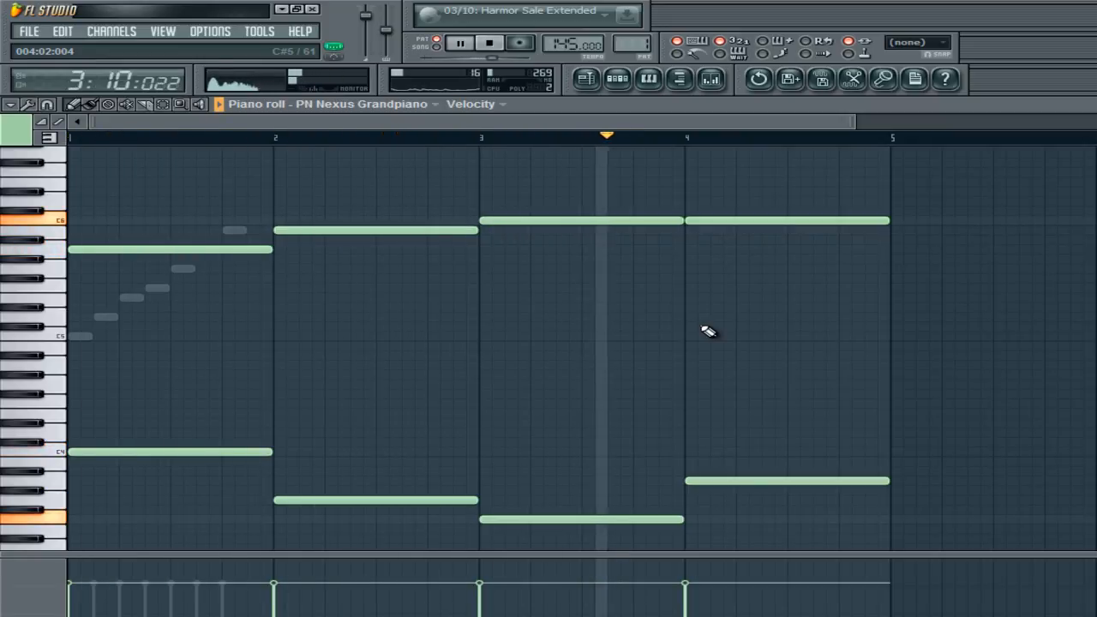
{"action": "key", "text": "space"}
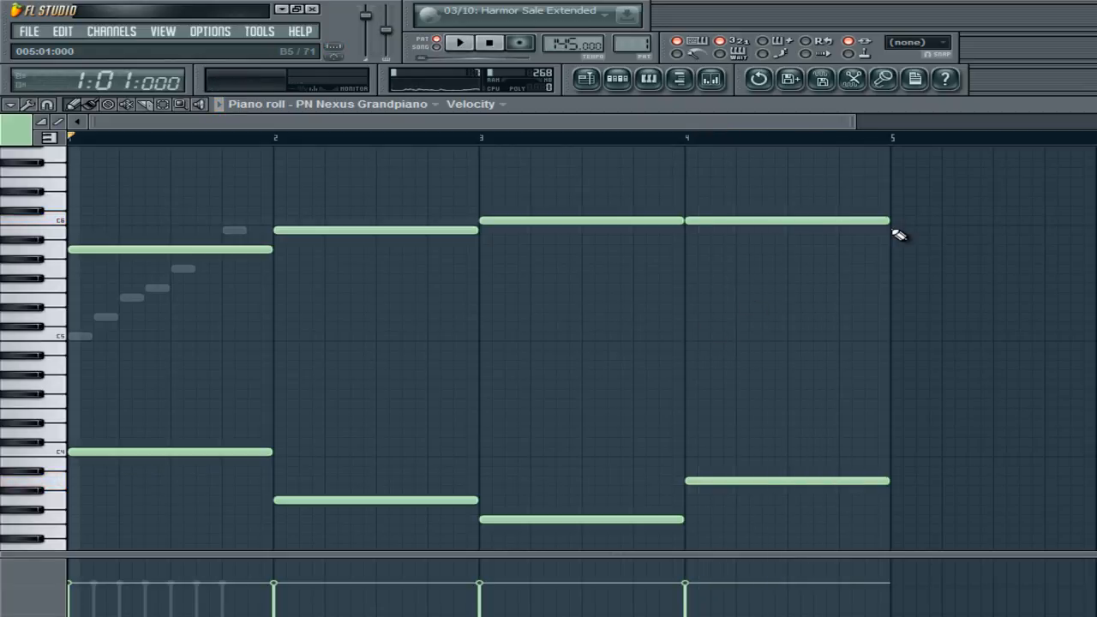
- Delete all the melody and bass notes from the Nexus Grandpiano piano roll in Pattern 1
{"action": "scroll", "coordinate": [904, 233], "scroll_direction": "up", "scroll_amount": 2}
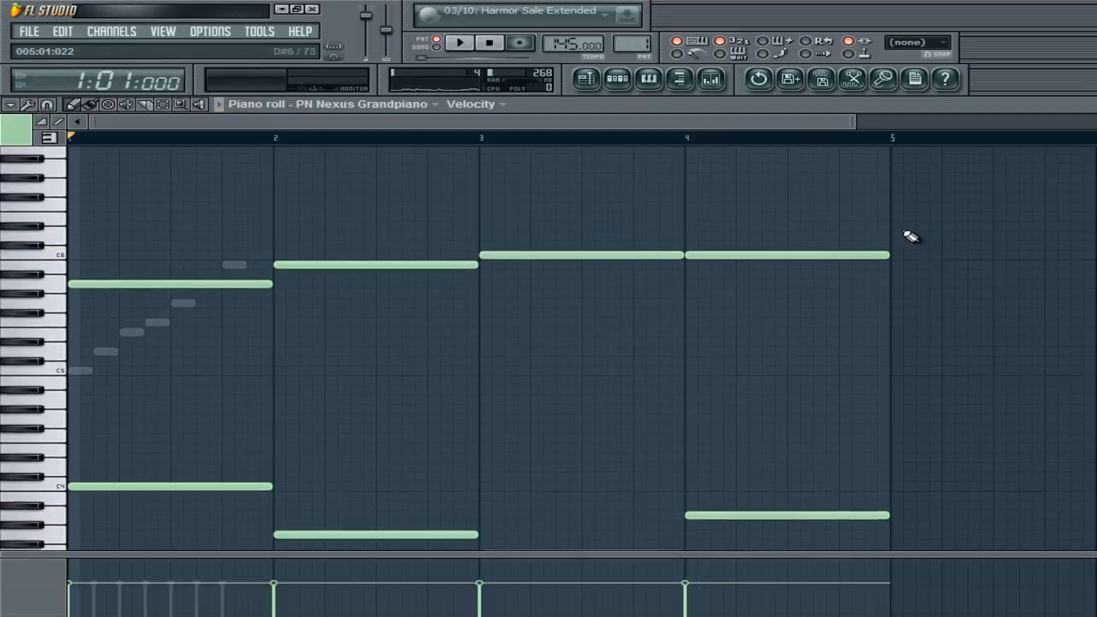
{"action": "scroll", "coordinate": [899, 236], "scroll_direction": "down", "scroll_amount": 2}
{"action": "left_click_drag", "start_coordinate": [954, 198], "coordinate": [134, 565]}
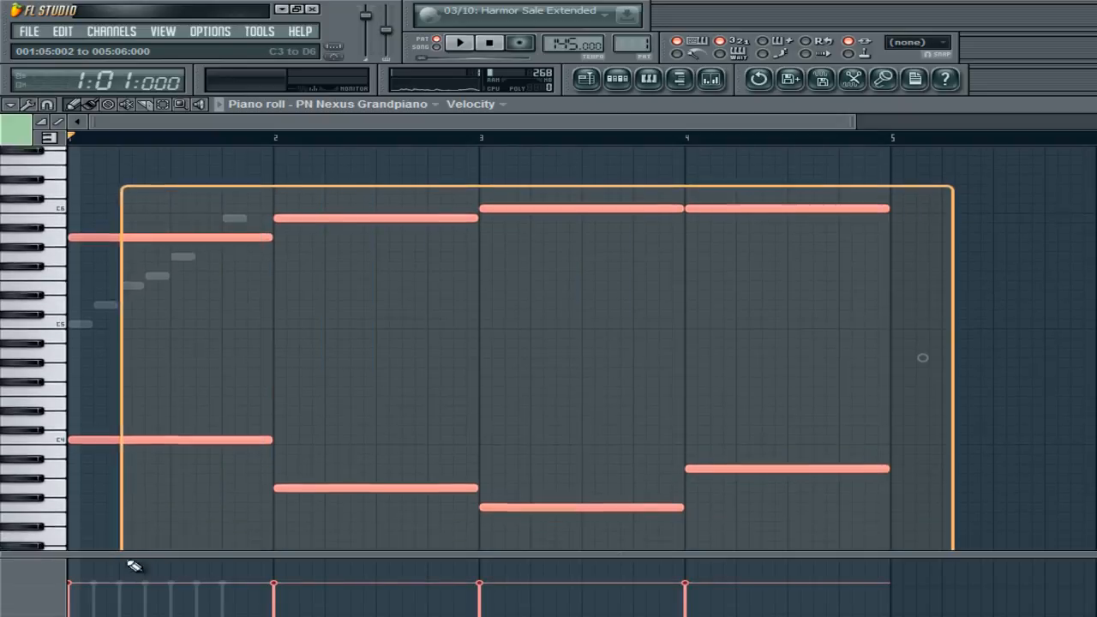
{"action": "key", "text": "Delete"}
{"action": "scroll", "coordinate": [600, 227], "scroll_direction": "up", "scroll_amount": 3}
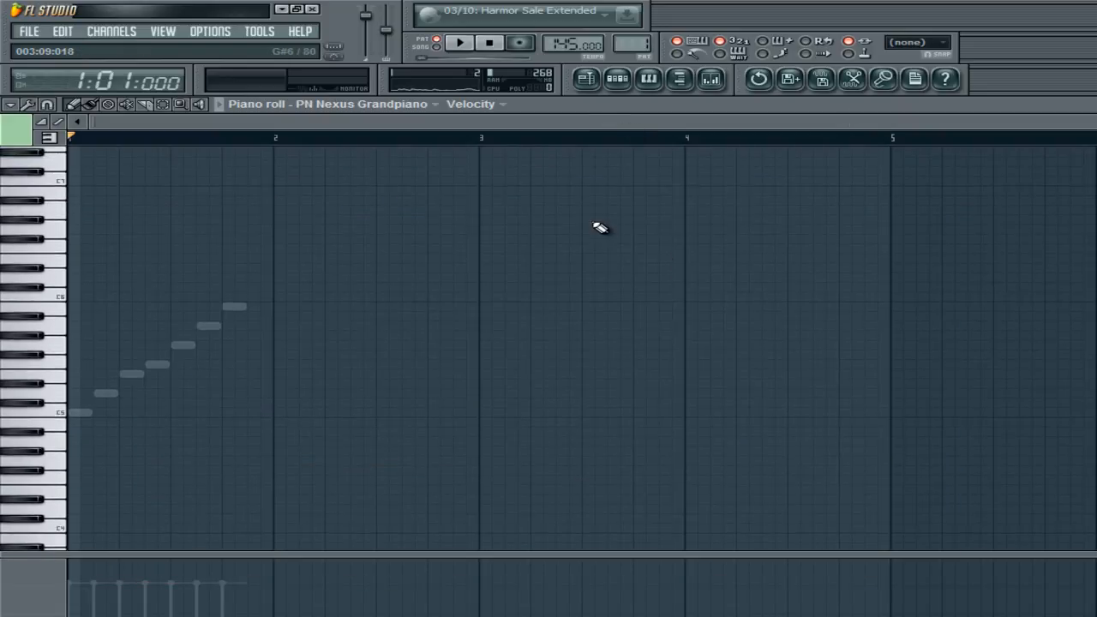
- Cut the Clap channel's scale notes out of Pattern 1
{"action": "left_click", "coordinate": [617, 79]}
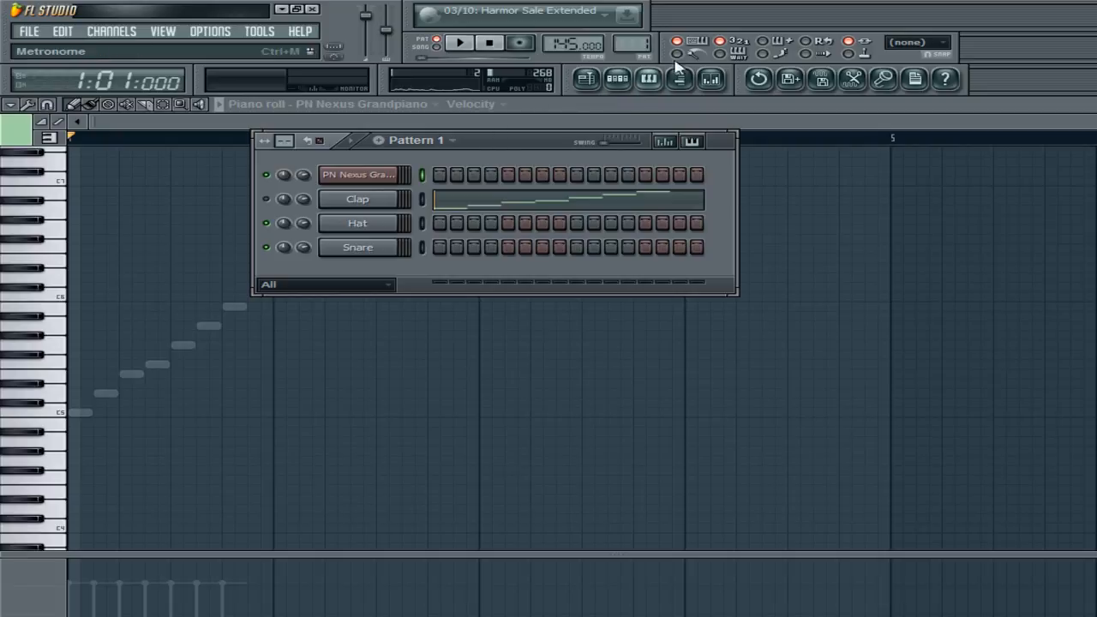
{"action": "right_click", "coordinate": [397, 194]}
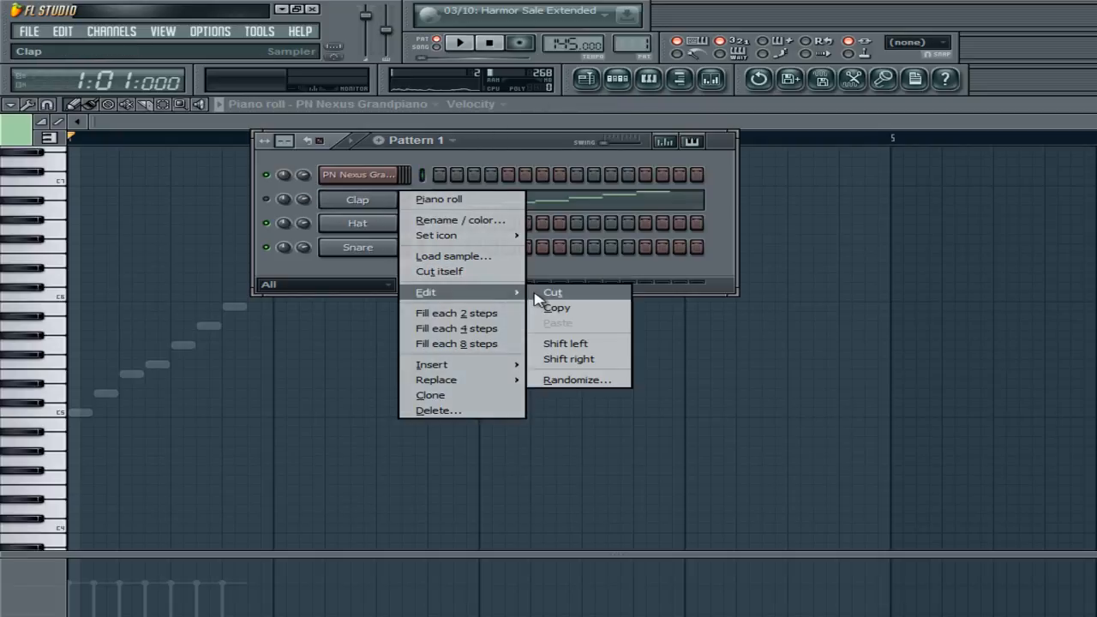
{"action": "left_click", "coordinate": [539, 294]}
- Switch to Pattern 2 and cut the scale notes from its PN Nexus Grandpiano channel
{"action": "left_click_drag", "start_coordinate": [631, 45], "coordinate": [621, 57]}
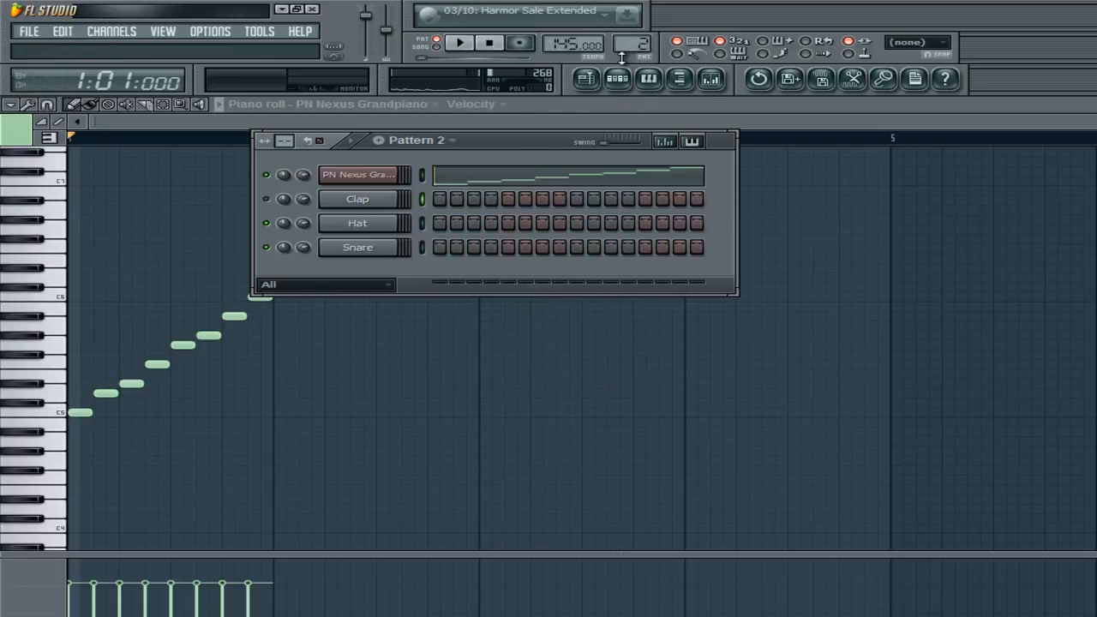
{"action": "right_click", "coordinate": [400, 171]}
{"action": "mouse_move", "coordinate": [514, 253]}
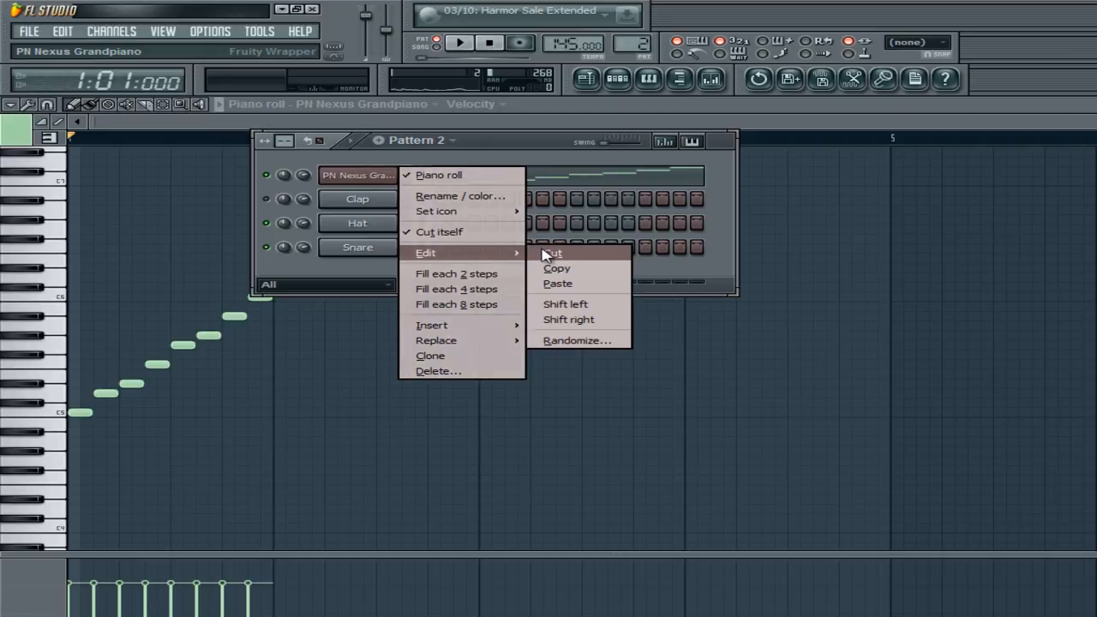
{"action": "left_click", "coordinate": [548, 254]}
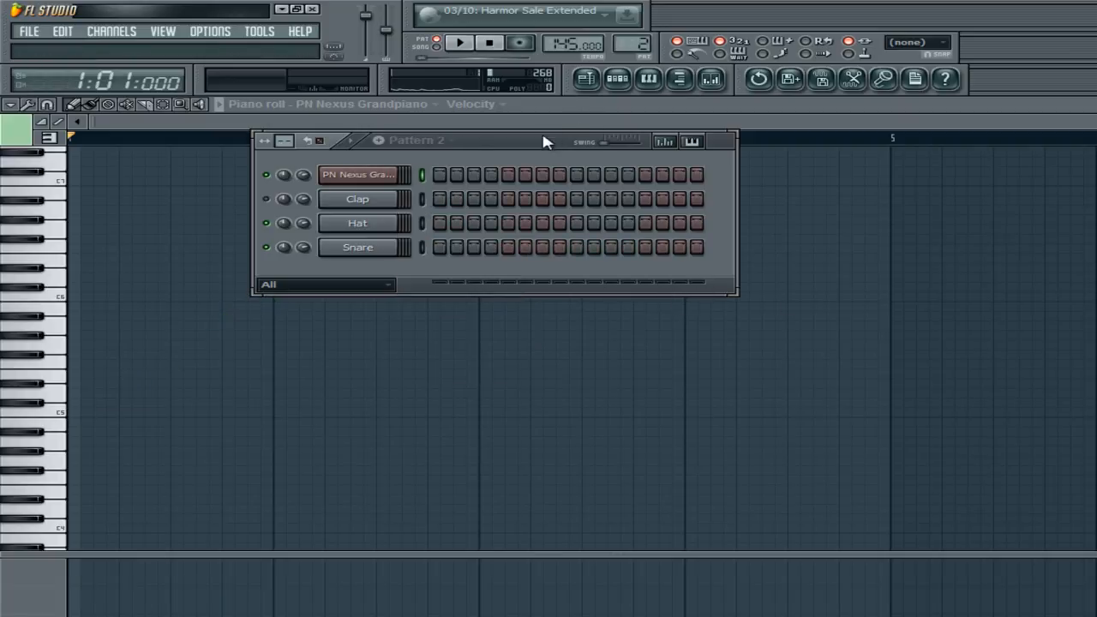
- Return to Pattern 1 and move the channel rack out of the way of the empty piano roll
{"action": "left_click_drag", "start_coordinate": [524, 151], "coordinate": [341, 151]}
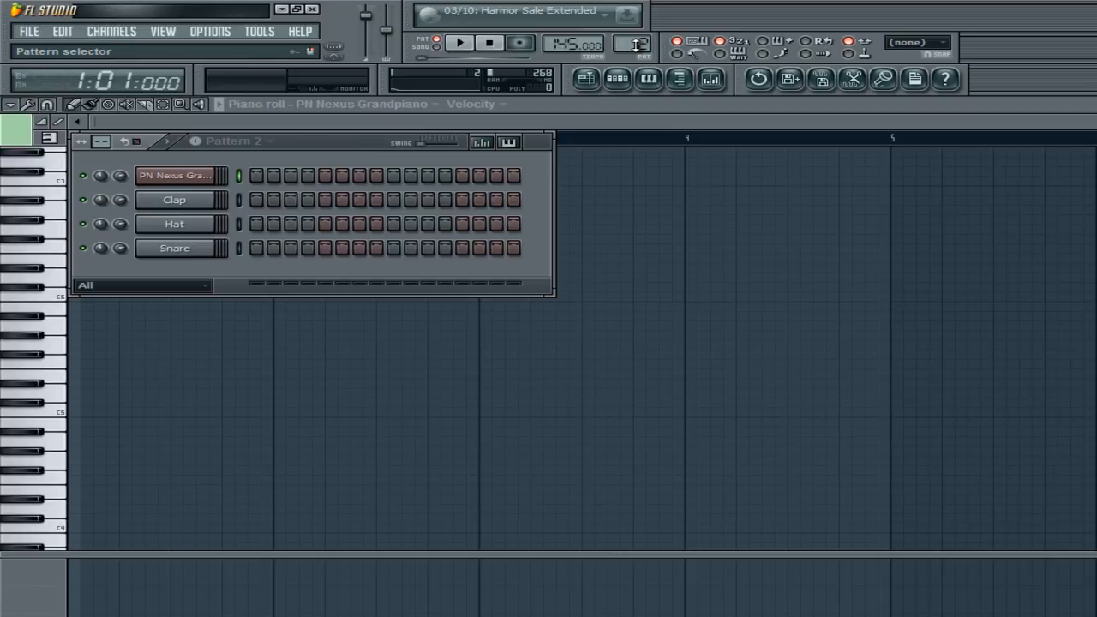
{"action": "left_click_drag", "start_coordinate": [634, 43], "coordinate": [634, 51]}
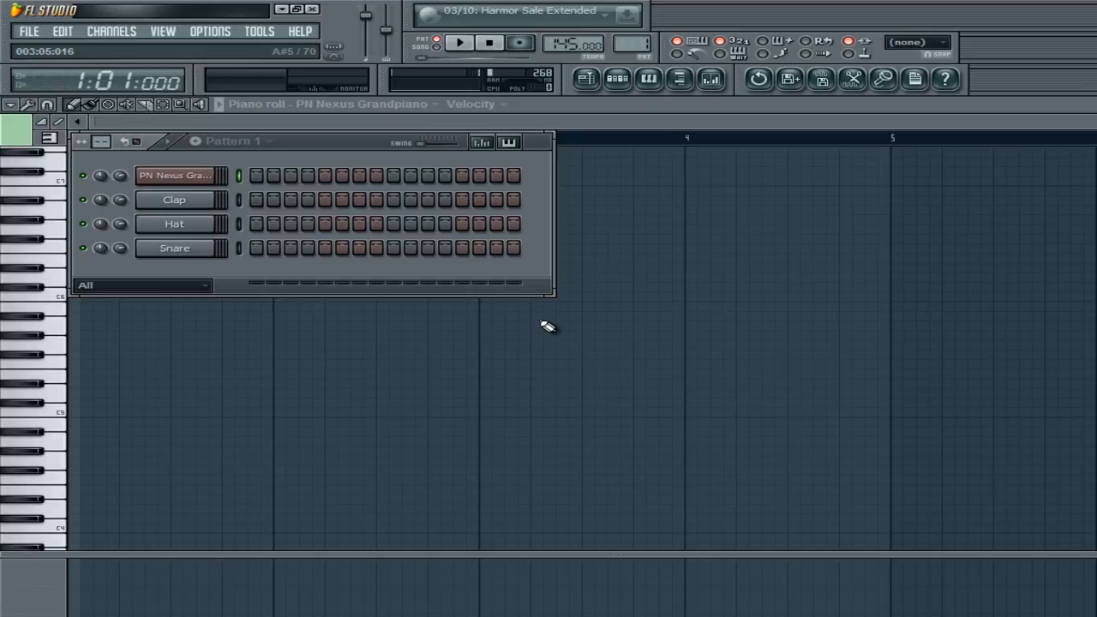
{"action": "left_click_drag", "start_coordinate": [521, 125], "coordinate": [990, 128]}
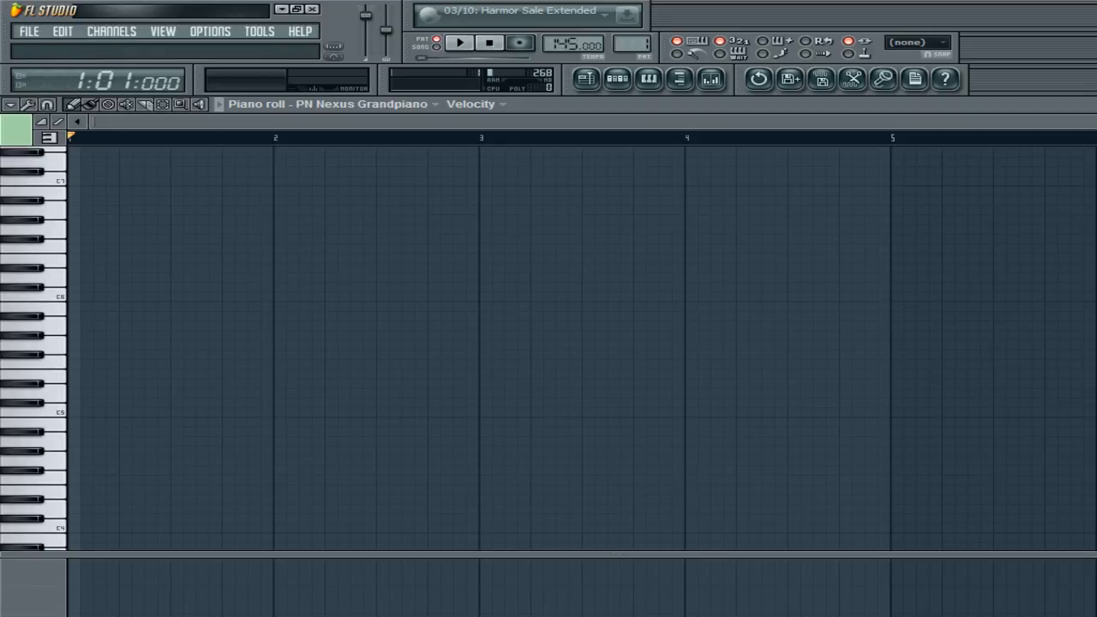
{"action": "scroll", "coordinate": [306, 465], "scroll_direction": "up", "scroll_amount": 3}
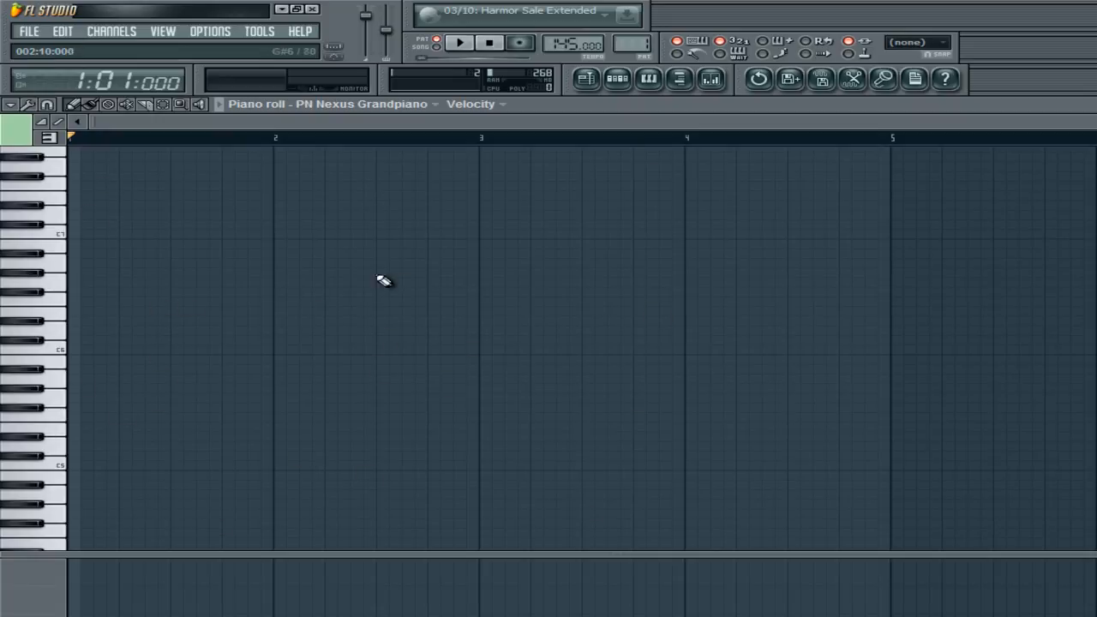
{"action": "scroll", "coordinate": [677, 299], "scroll_direction": "down", "scroll_amount": 1}
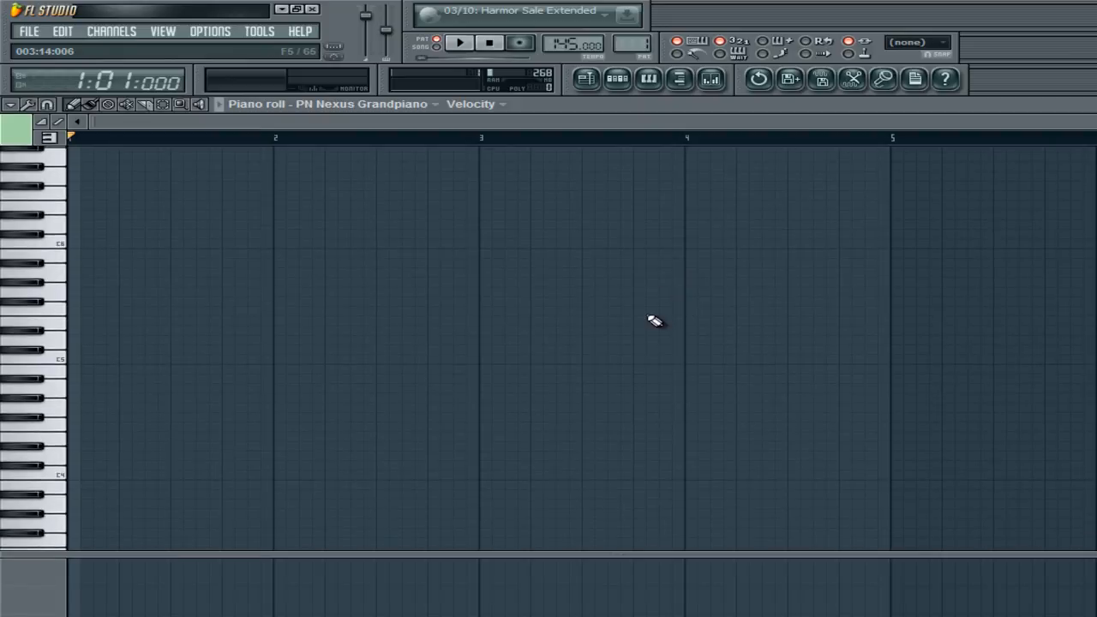
{"action": "scroll", "coordinate": [644, 308], "scroll_direction": "down", "scroll_amount": 2}
{"action": "scroll", "coordinate": [644, 308], "scroll_direction": "down", "scroll_amount": 4}
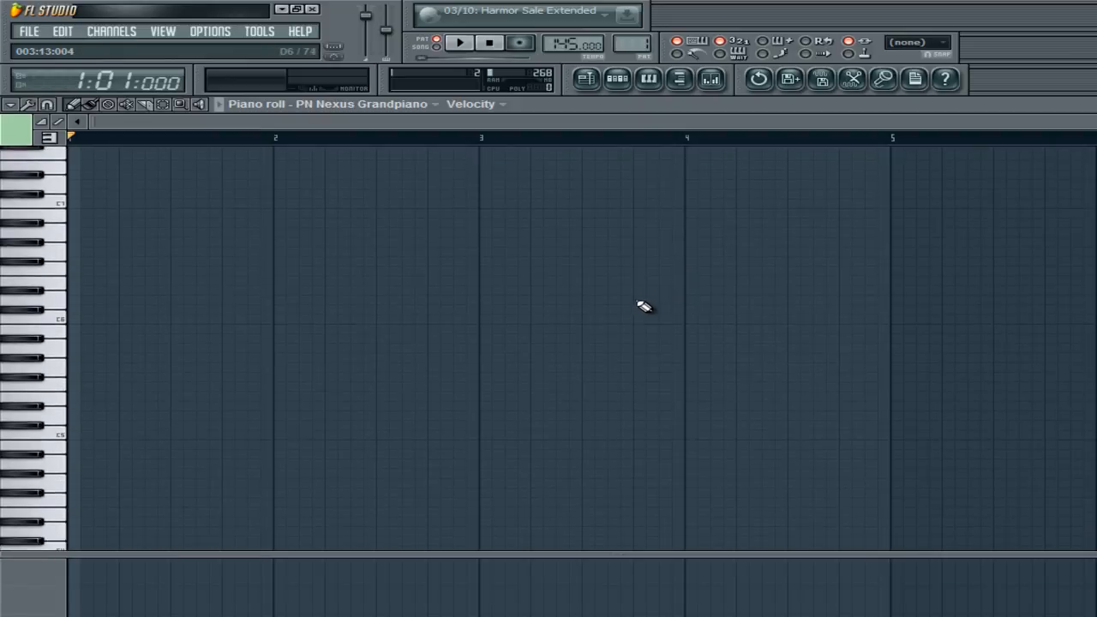
{"action": "scroll", "coordinate": [111, 511], "scroll_direction": "down", "scroll_amount": 2}
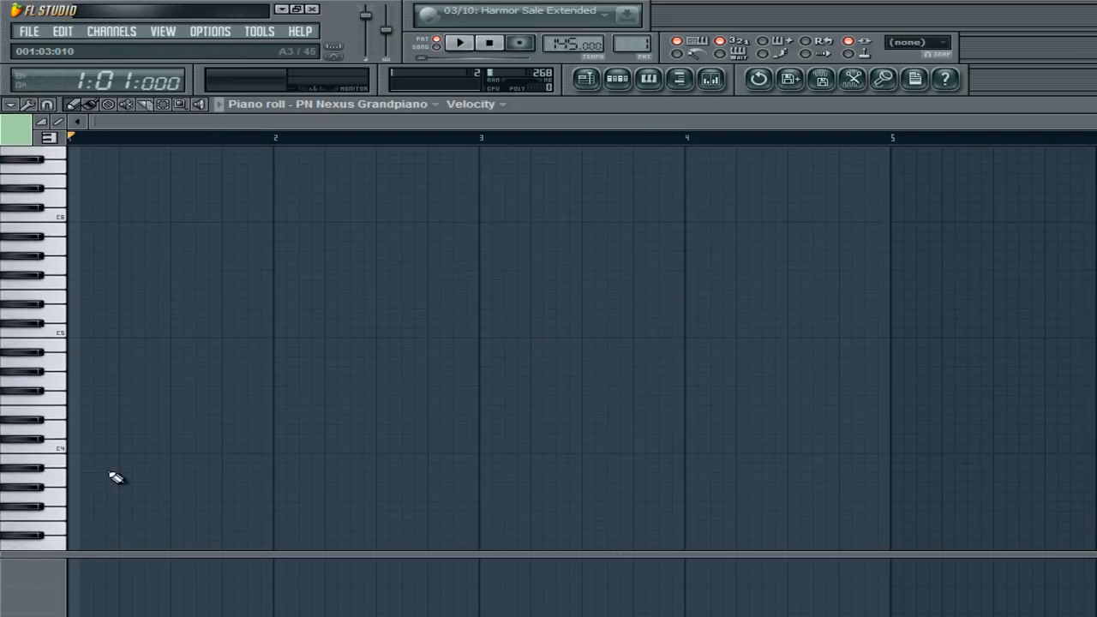
{"action": "scroll", "coordinate": [668, 263], "scroll_direction": "up", "scroll_amount": 2}
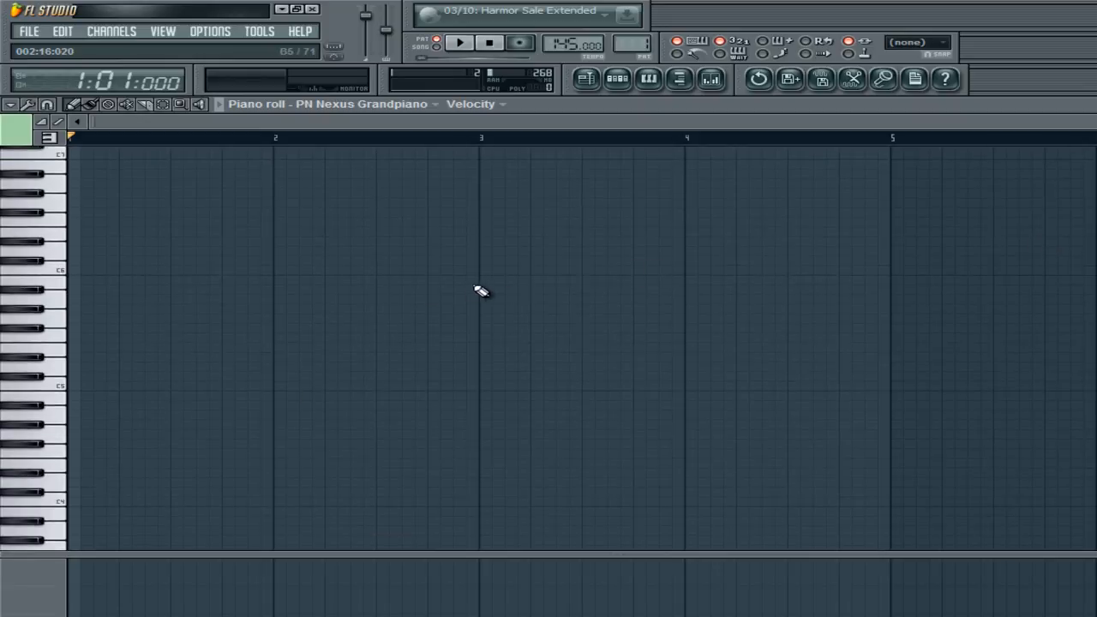
{"action": "scroll", "coordinate": [428, 296], "scroll_direction": "up", "scroll_amount": 3}
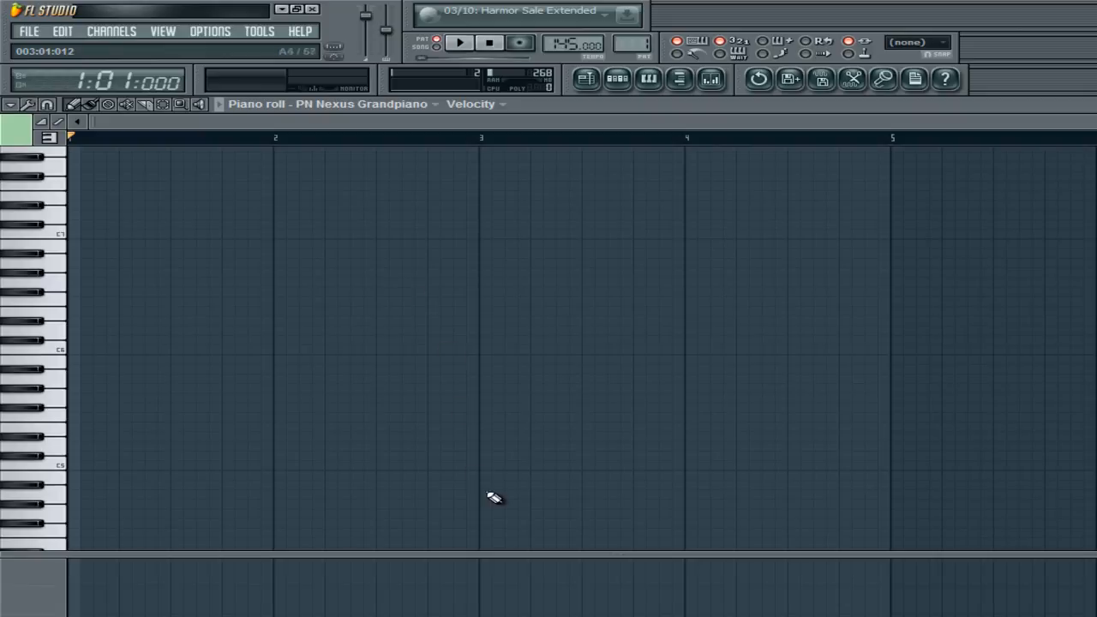
{"action": "left_click_drag", "start_coordinate": [477, 555], "coordinate": [476, 568]}
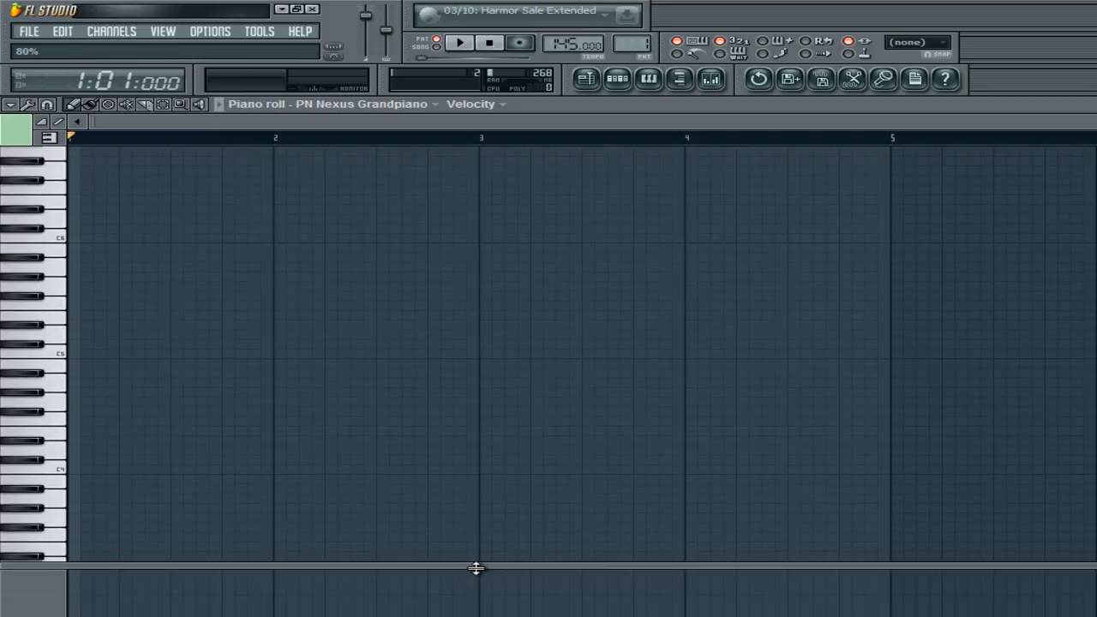